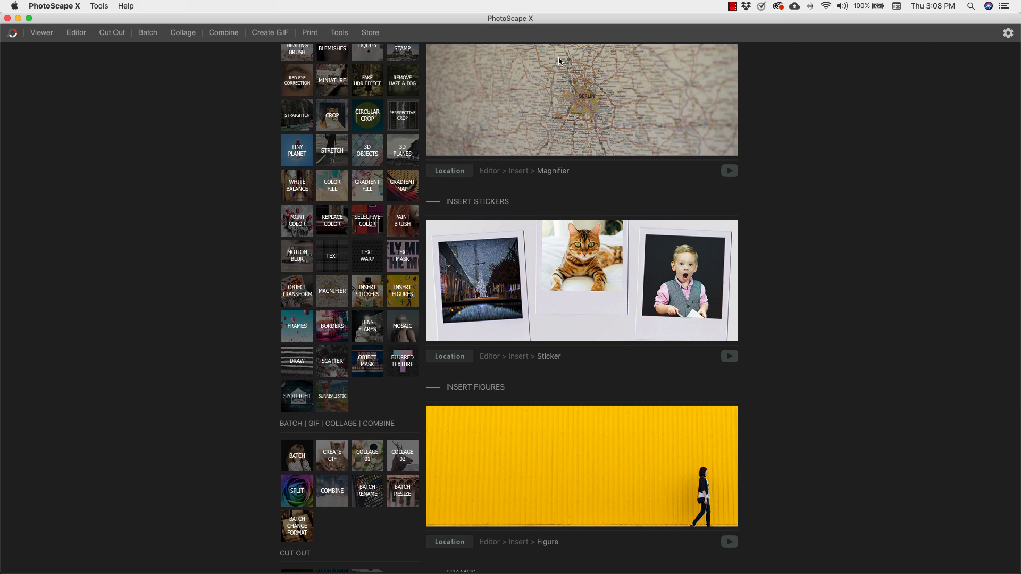
Browse the editing tutorials on the home page, starting from Red Eye Correction
{"action": "left_click", "coordinate": [300, 89]}
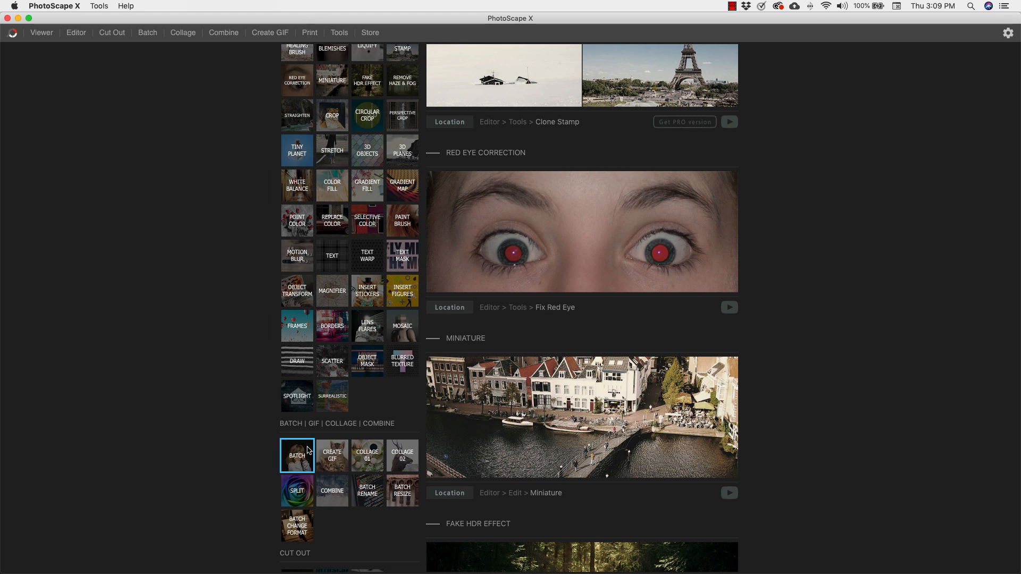
{"action": "scroll", "coordinate": [310, 448], "scroll_direction": "down", "scroll_amount": 5}
{"action": "scroll", "coordinate": [311, 448], "scroll_direction": "up", "scroll_amount": 5}
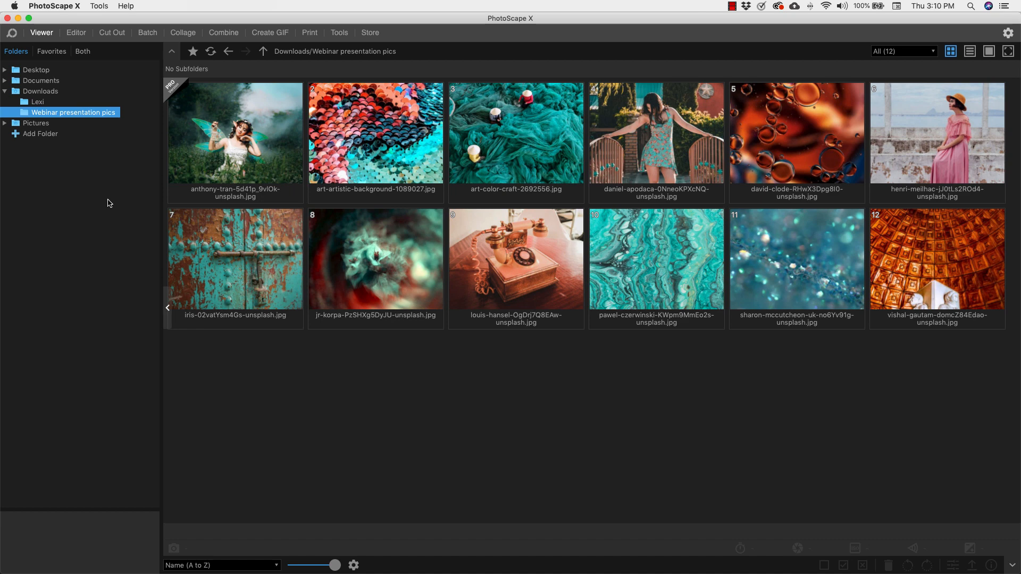
Select the Webinar presentation pics folder, check its photo in the Editor and return to the Viewer
{"action": "left_click", "coordinate": [69, 115]}
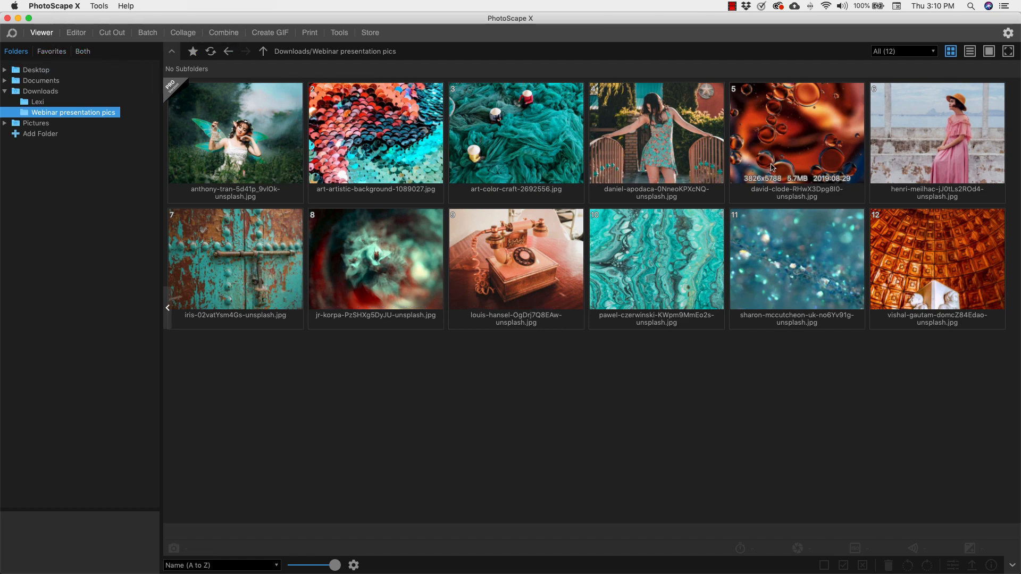
{"action": "left_click", "coordinate": [82, 34]}
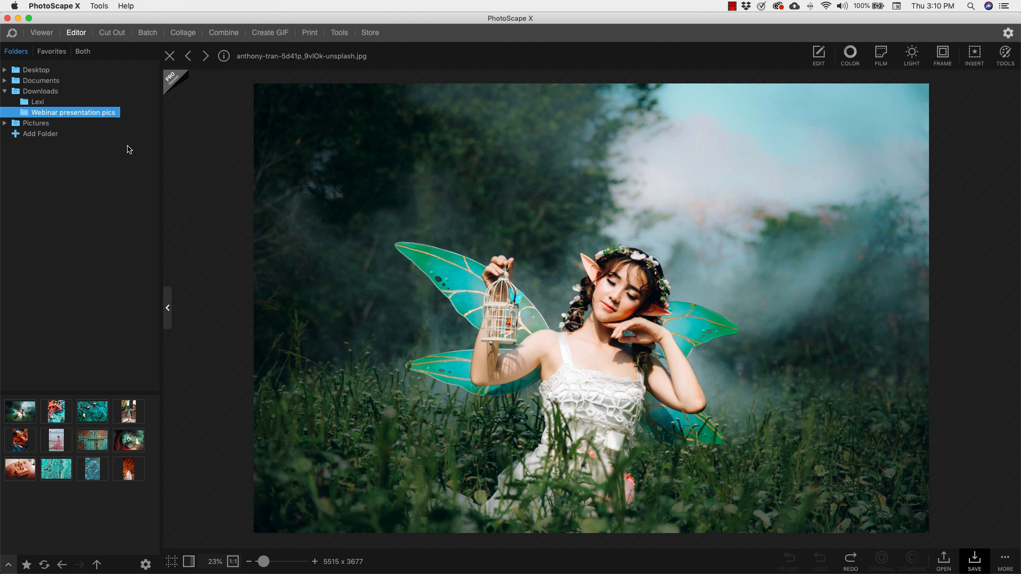
{"action": "left_click", "coordinate": [42, 34]}
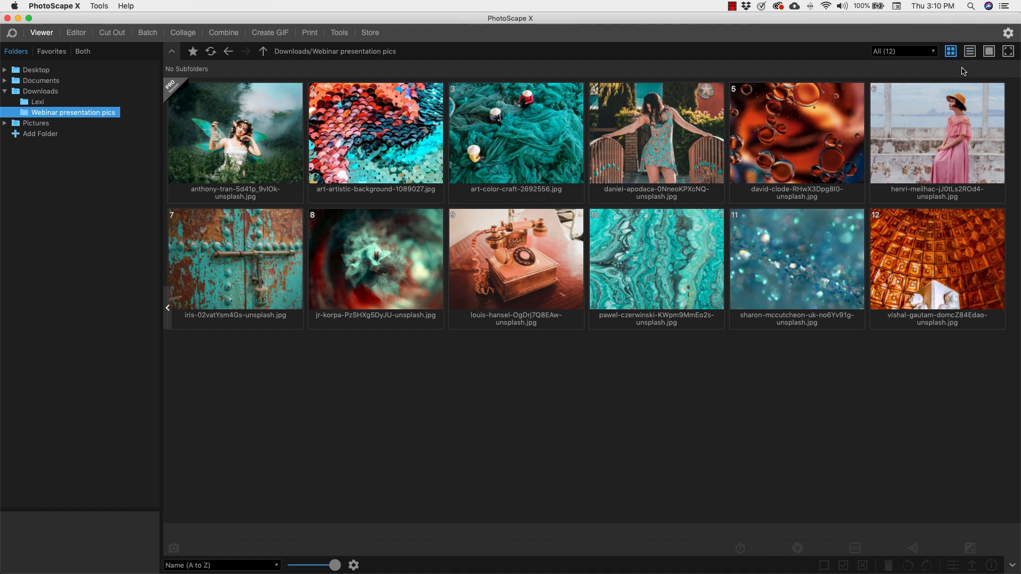
View the folder as a detailed file list, and show art-color-craft-2692556.jpg as a single image in full screen
{"action": "left_click", "coordinate": [972, 55]}
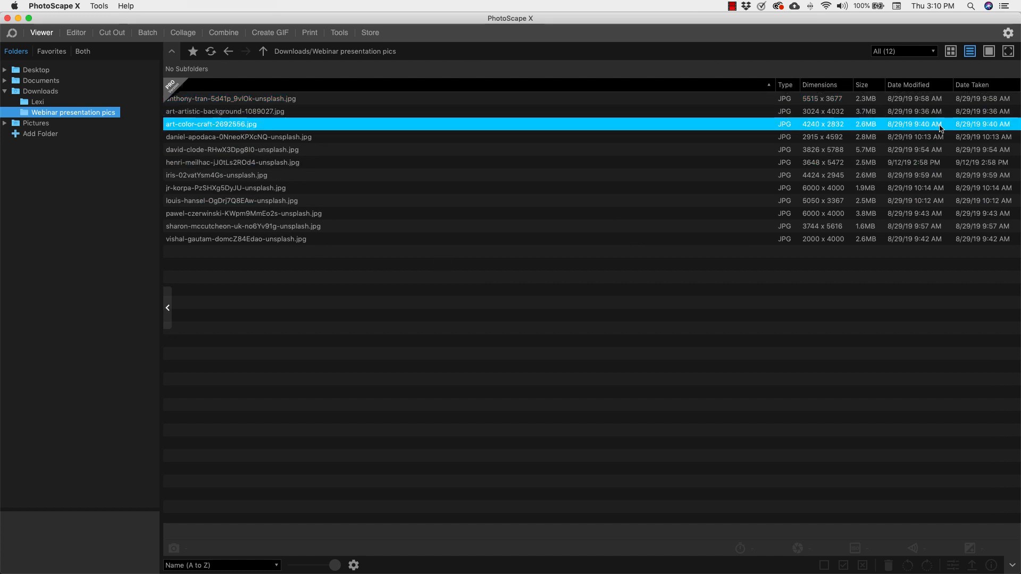
{"action": "left_click", "coordinate": [989, 51]}
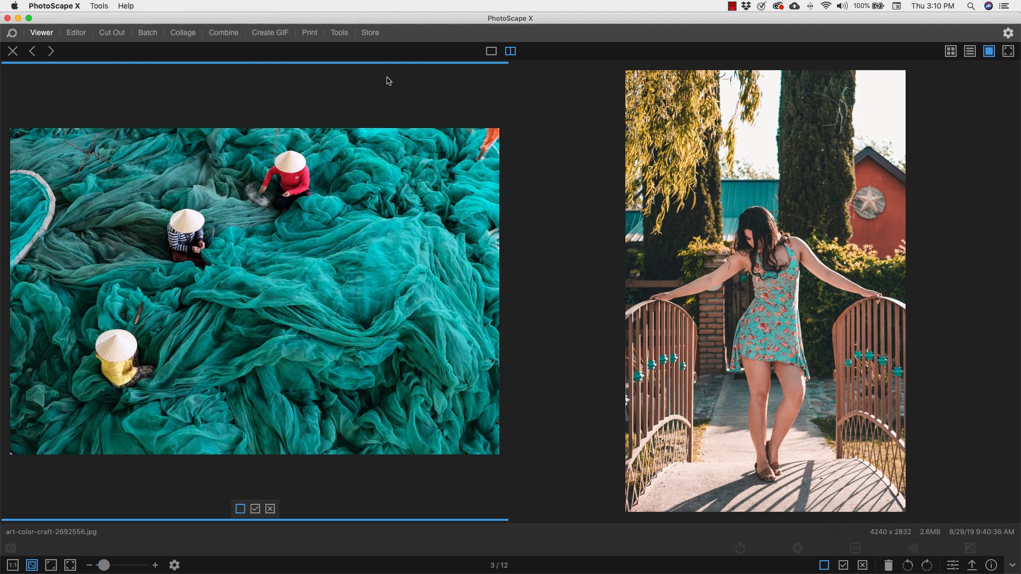
{"action": "left_click", "coordinate": [492, 52]}
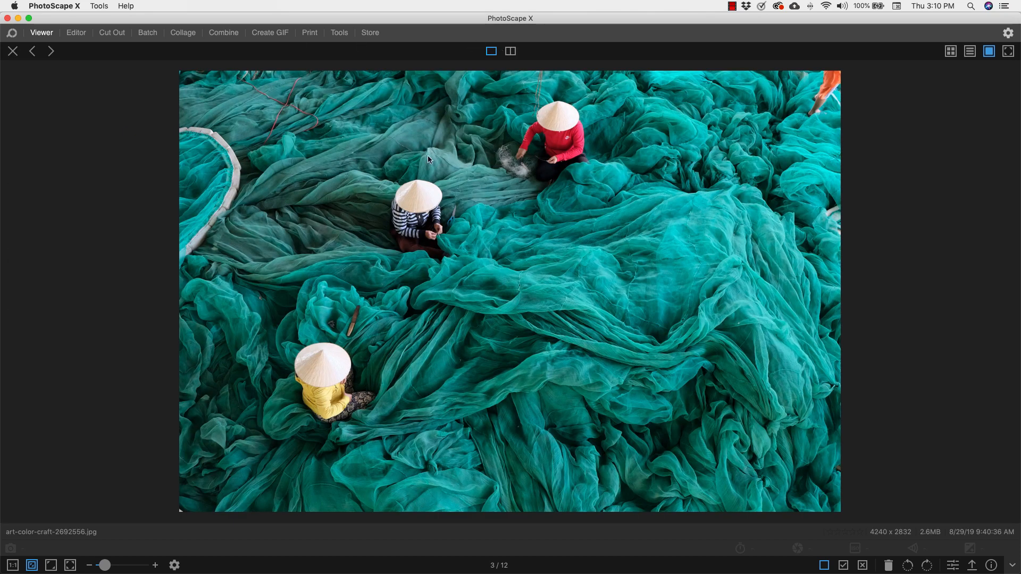
{"action": "left_click", "coordinate": [1009, 51]}
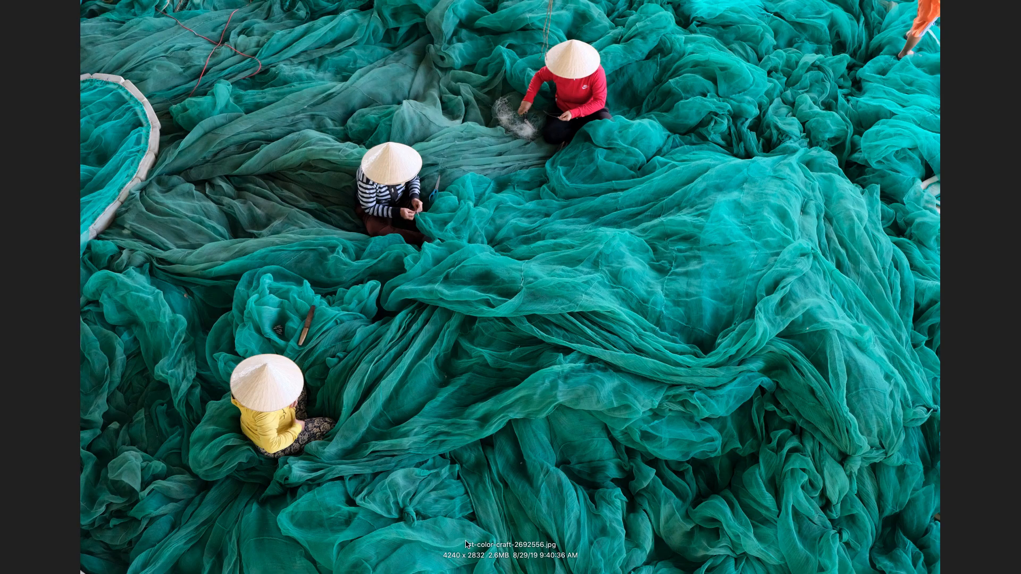
Show the file information and metadata of the full-screen photo, close it and leave full screen
{"action": "key", "text": "i"}
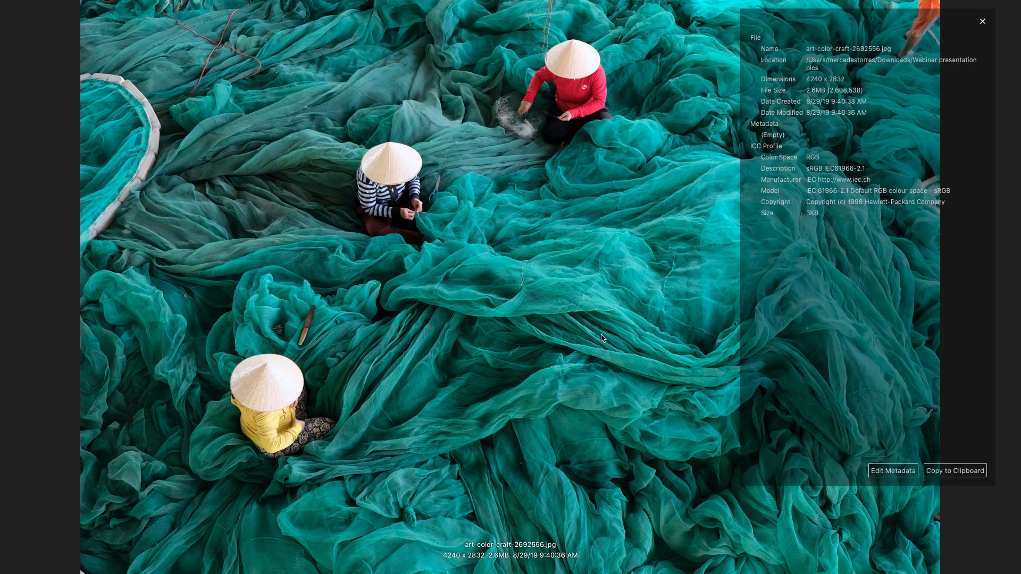
{"action": "left_click", "coordinate": [983, 24]}
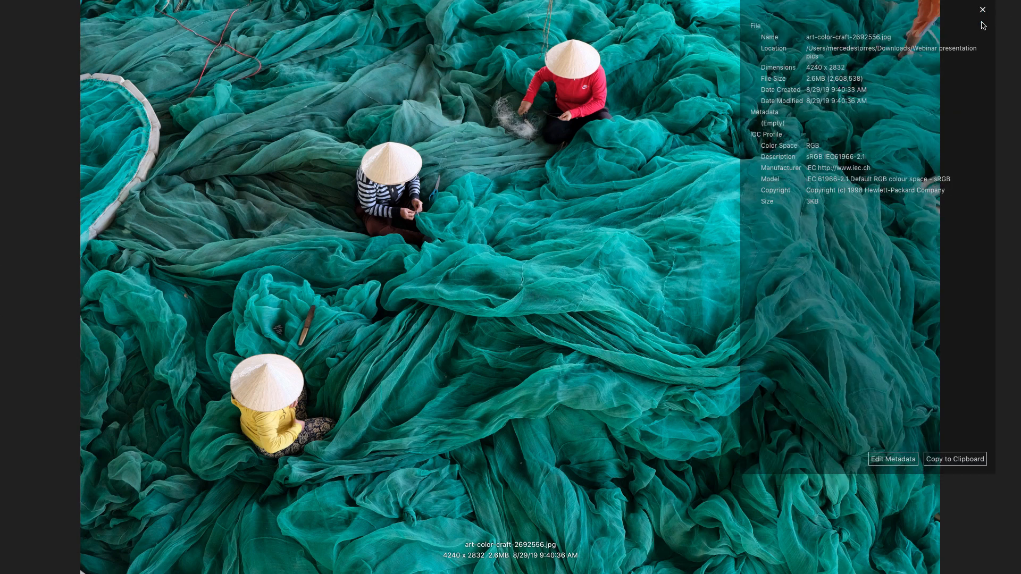
{"action": "key", "text": "Escape"}
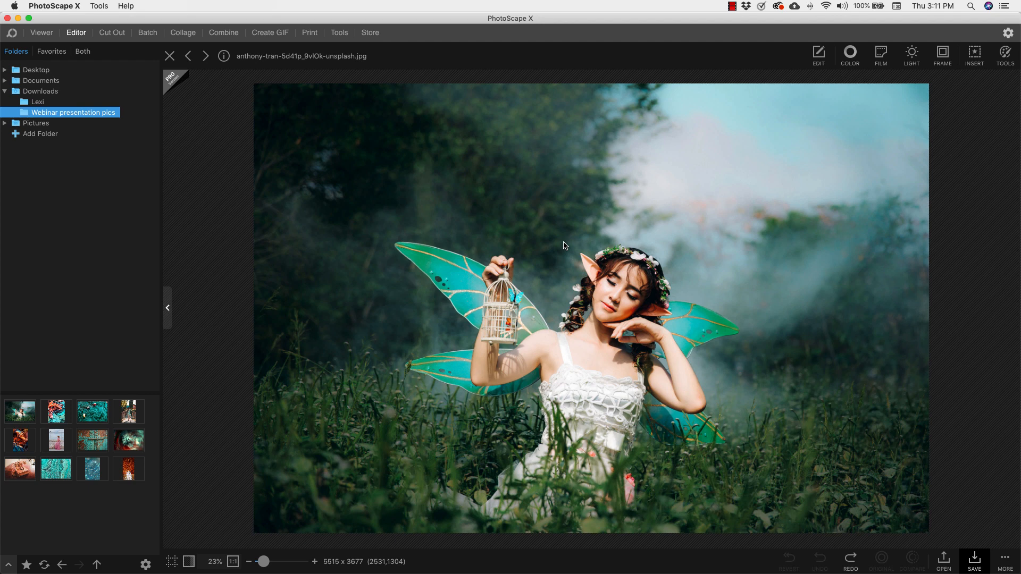
Try the black-and-white effect and the Sepia effect on the fairy photo
{"action": "left_click", "coordinate": [818, 55]}
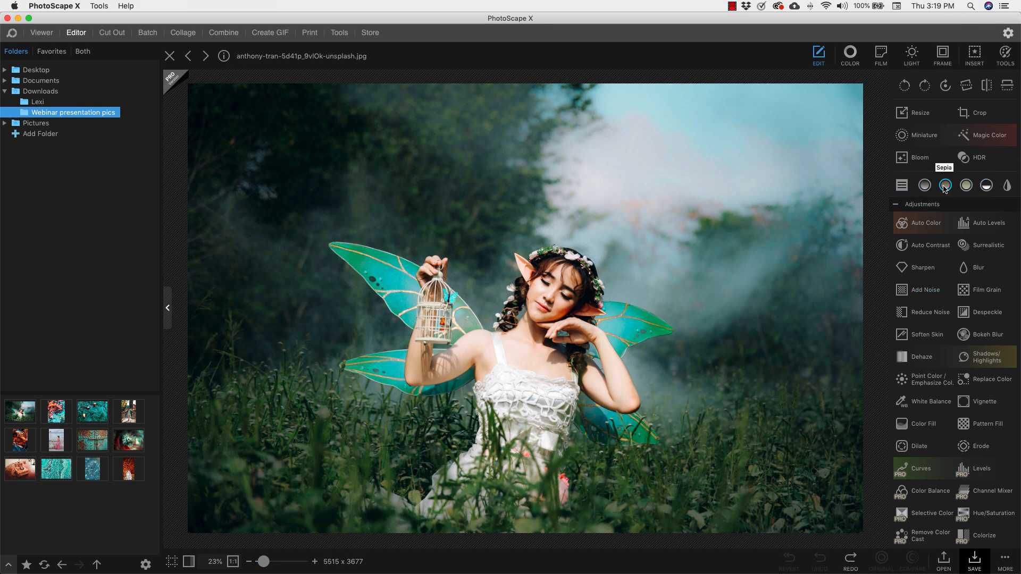
{"action": "left_click", "coordinate": [927, 188]}
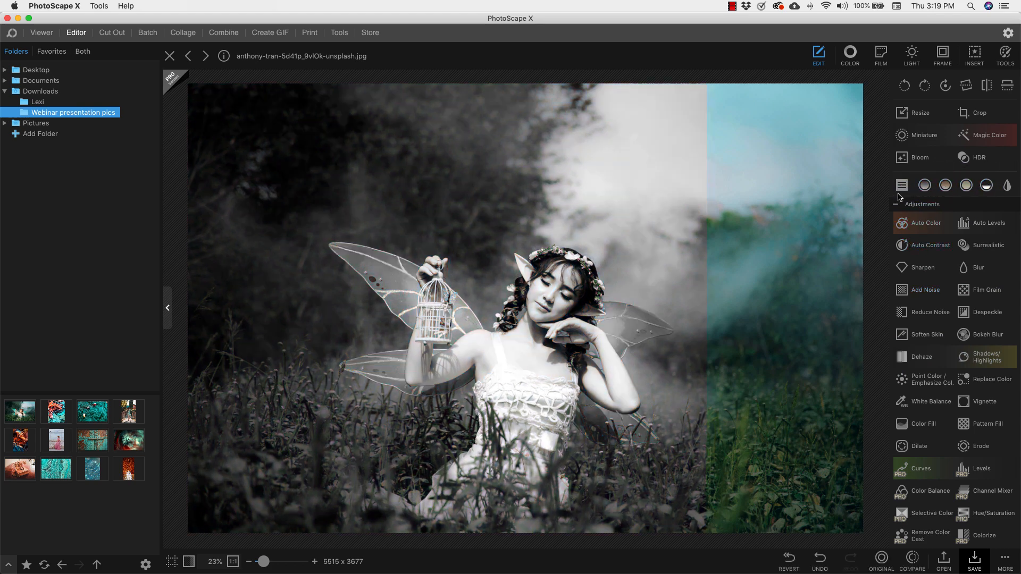
{"action": "left_click", "coordinate": [946, 185]}
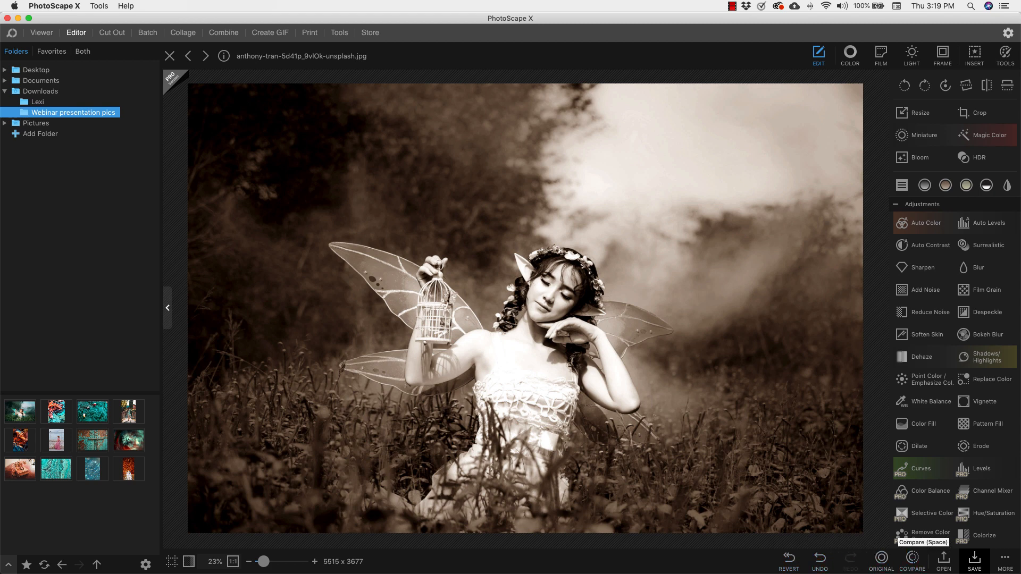
Compare the sepia version with the original photo and revert all edits
{"action": "left_click", "coordinate": [882, 565]}
{"action": "left_click", "coordinate": [913, 563]}
{"action": "left_click", "coordinate": [789, 562]}
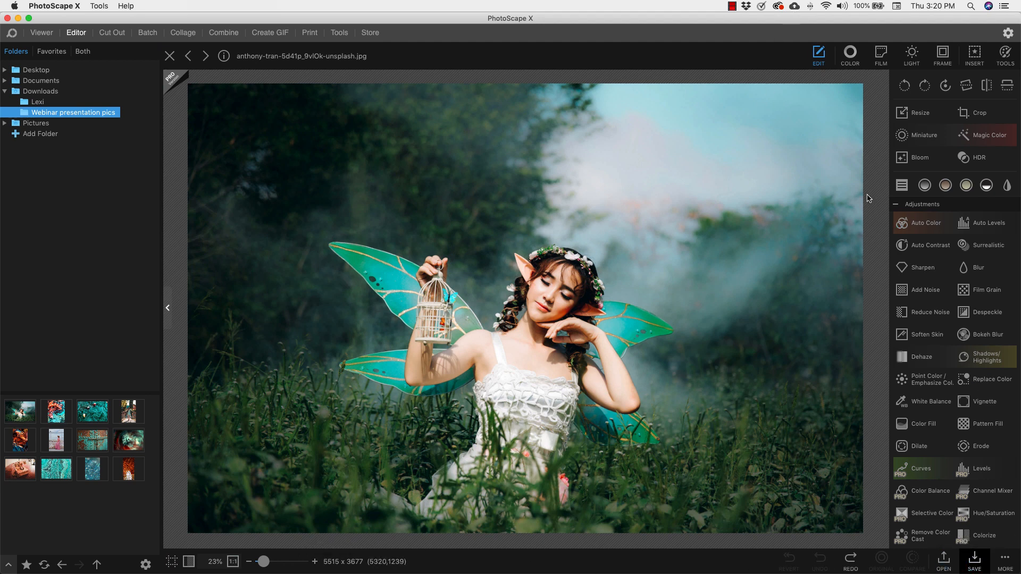
Examine the Color adjustments and the Film filter library, including Pro filters such as Aconbury
{"action": "left_click", "coordinate": [847, 57]}
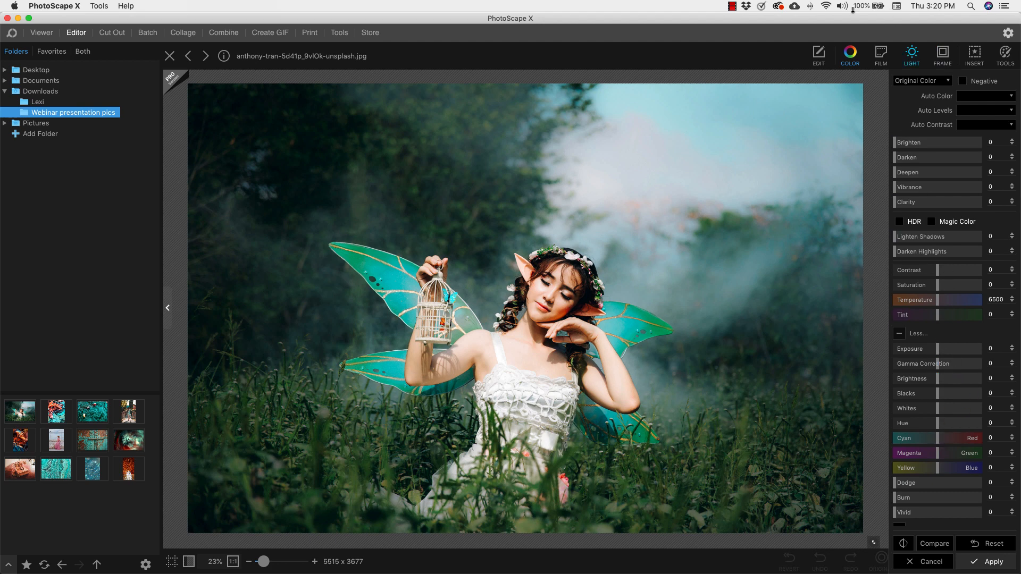
{"action": "left_click", "coordinate": [883, 54]}
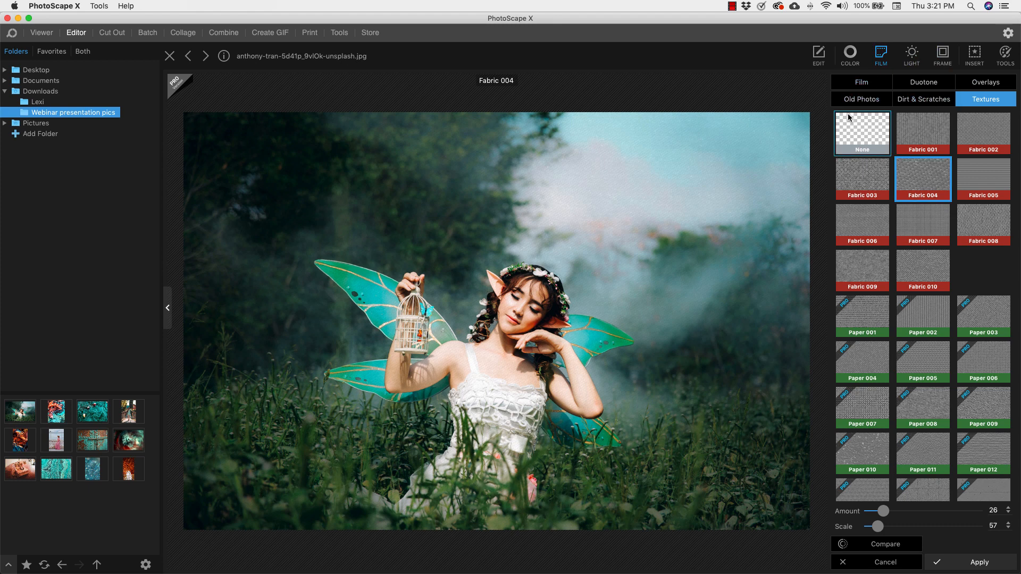
{"action": "left_click", "coordinate": [875, 82]}
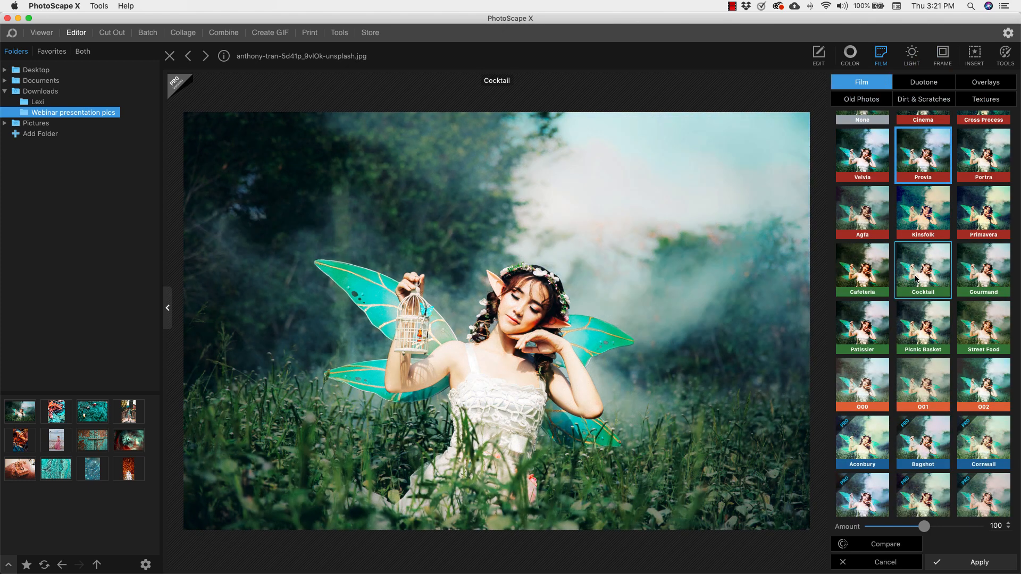
{"action": "scroll", "coordinate": [917, 278], "scroll_direction": "down", "scroll_amount": 5}
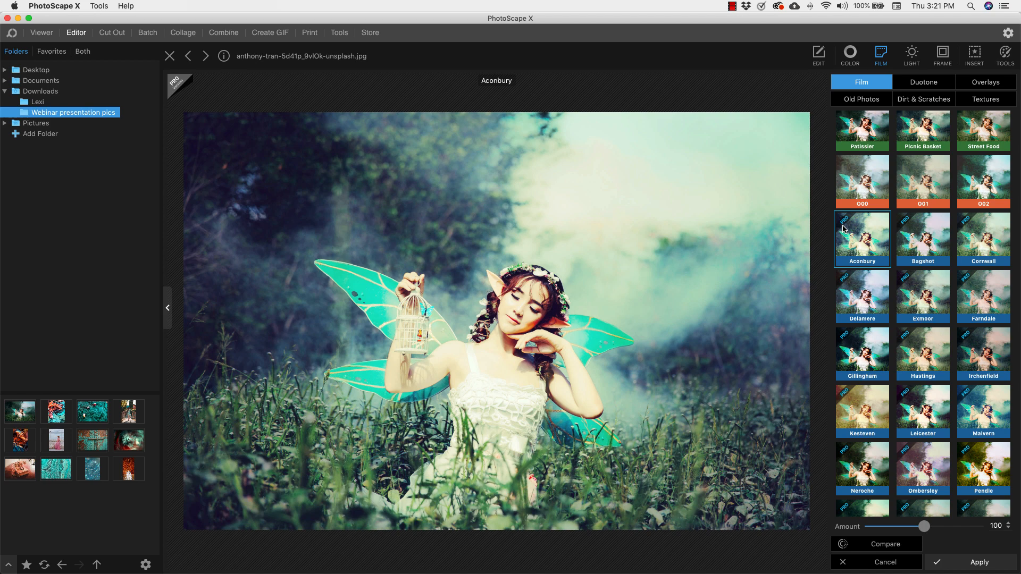
{"action": "left_click", "coordinate": [847, 249]}
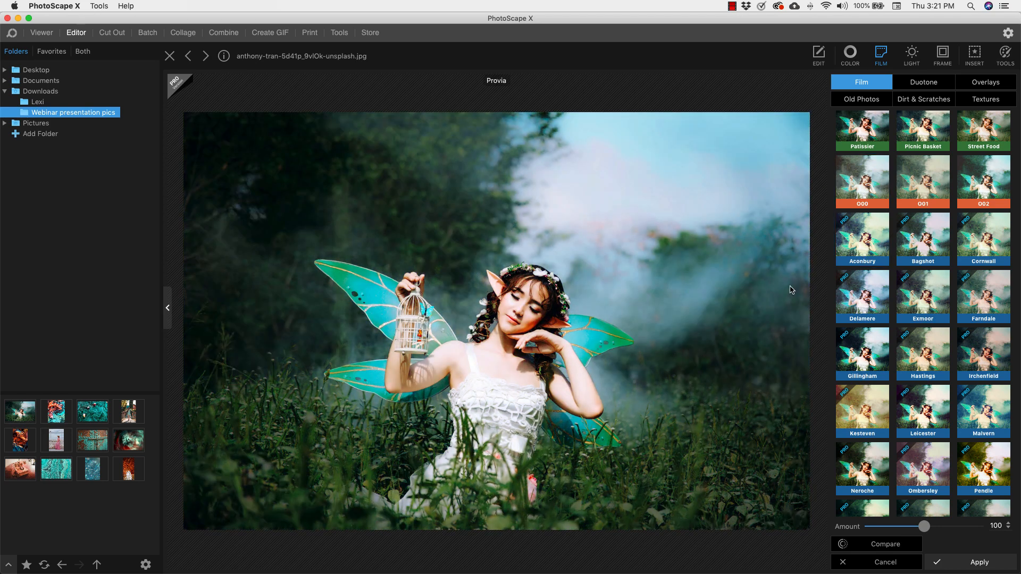
{"action": "left_click", "coordinate": [850, 54]}
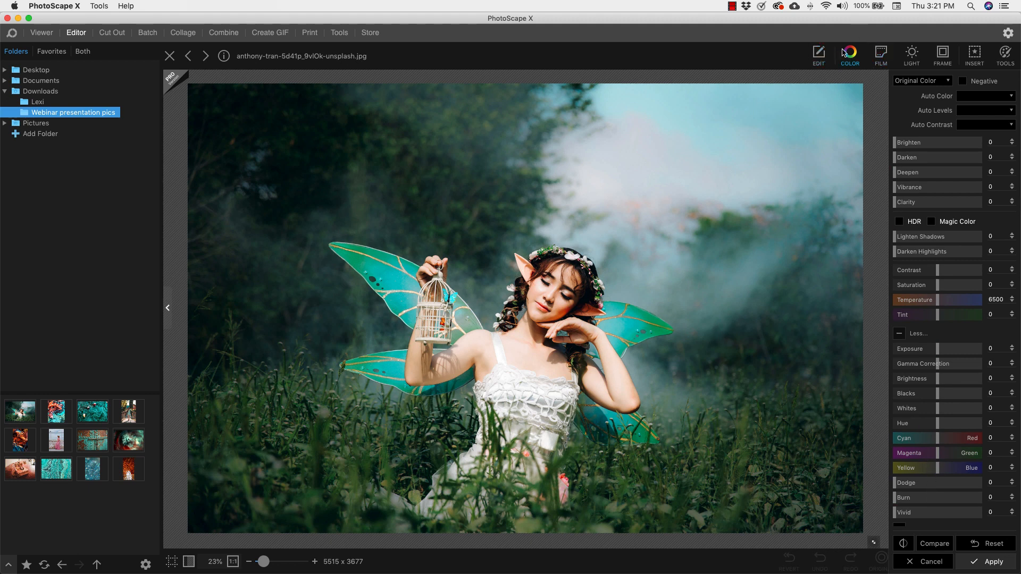
{"action": "left_click", "coordinate": [883, 56]}
{"action": "left_click", "coordinate": [947, 406]}
{"action": "left_click", "coordinate": [897, 318]}
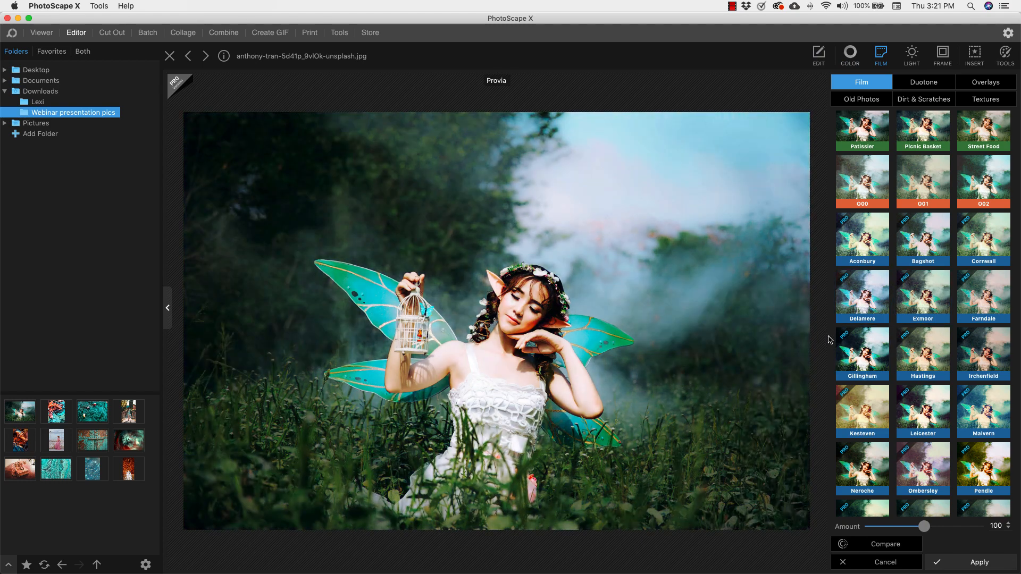
Preview the Velvia film filter at an amount of 134 and the Kinsfolk duotone on the fairy photo
{"action": "scroll", "coordinate": [957, 240], "scroll_direction": "up", "scroll_amount": 3}
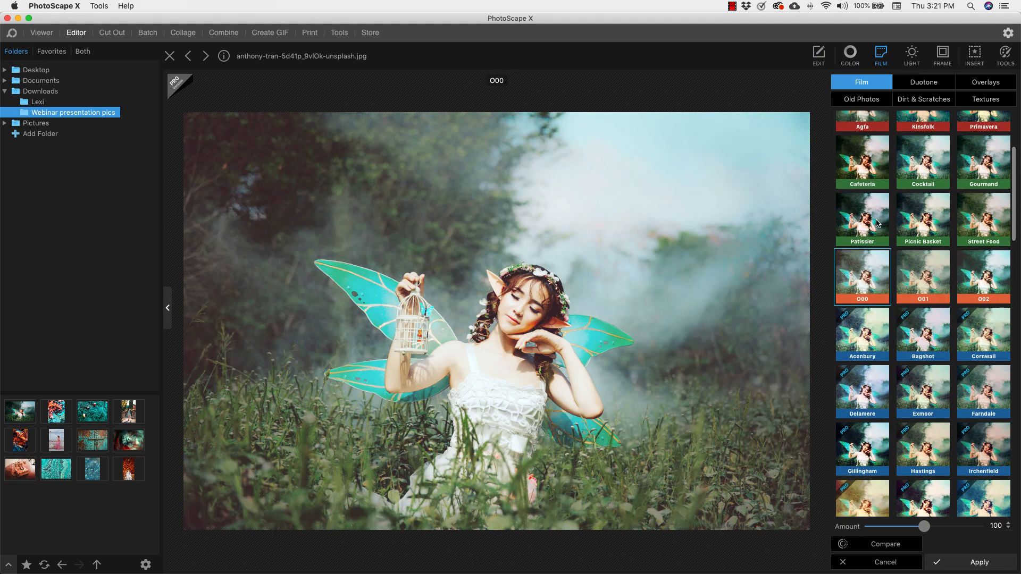
{"action": "scroll", "coordinate": [909, 282], "scroll_direction": "up", "scroll_amount": 3}
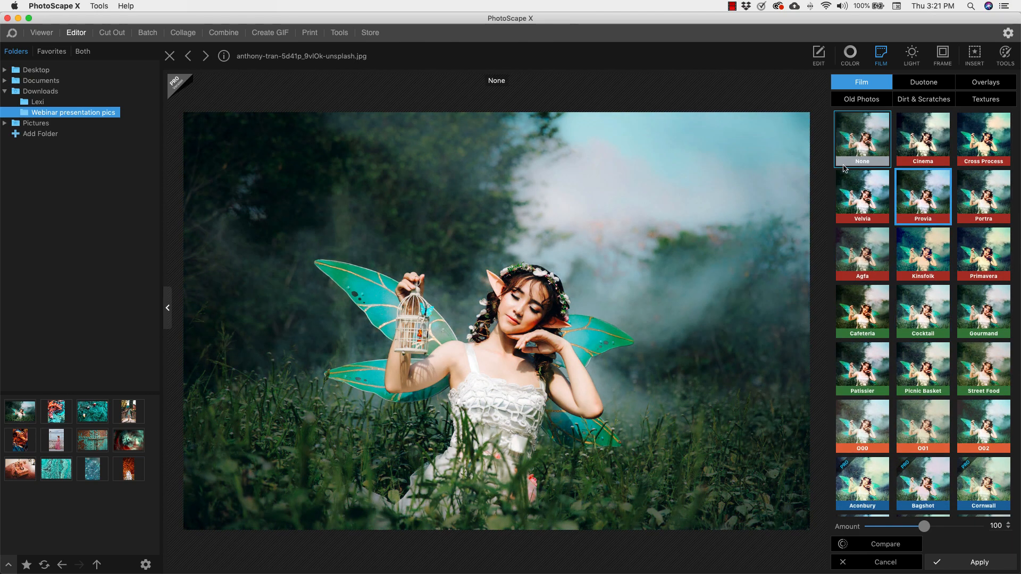
{"action": "left_click", "coordinate": [860, 188]}
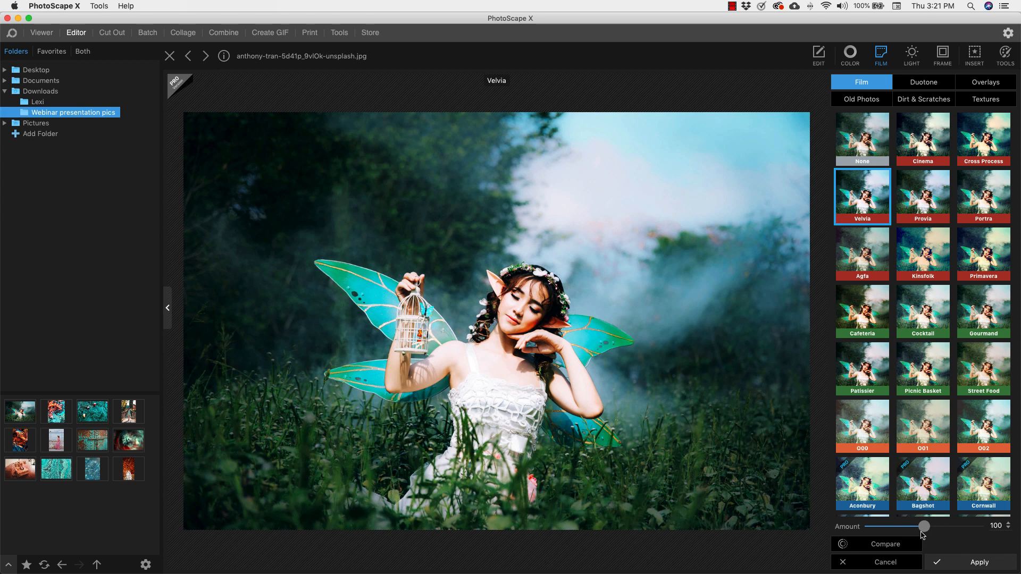
{"action": "left_click_drag", "start_coordinate": [923, 534], "coordinate": [961, 528]}
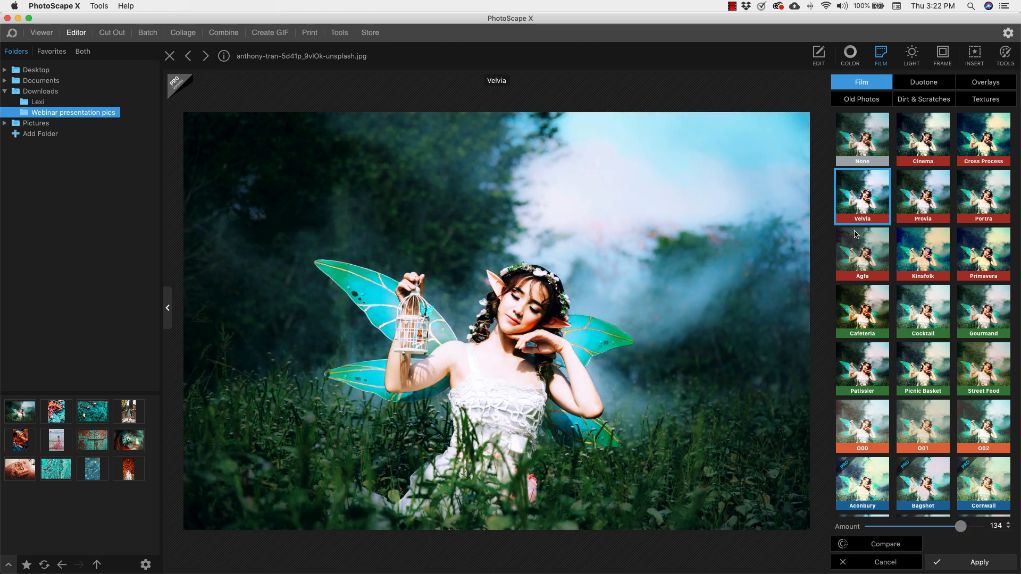
{"action": "left_click", "coordinate": [924, 81]}
{"action": "left_click", "coordinate": [923, 253]}
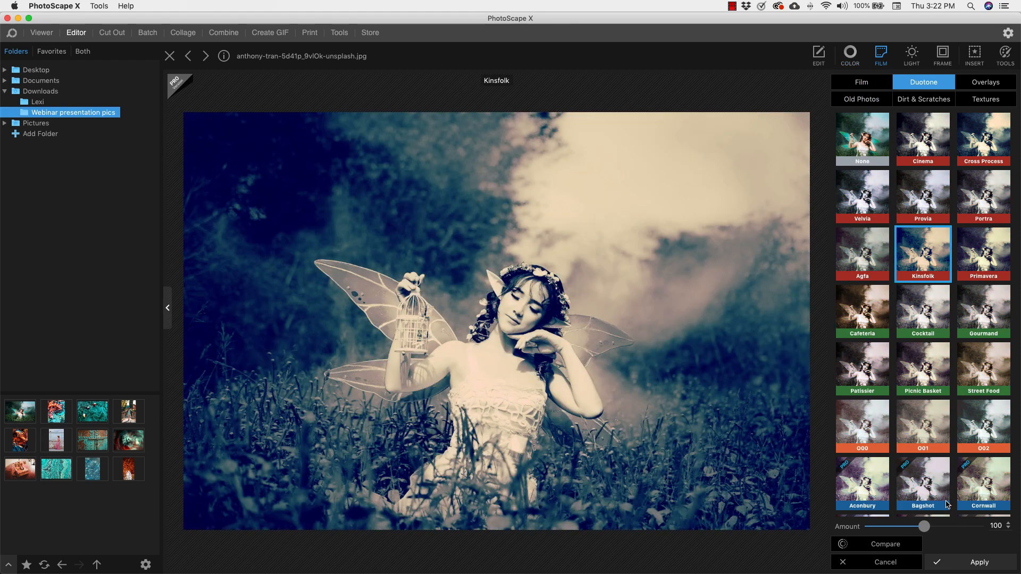
Preview the Vintage A010 overlay with the Normal blend mode and with Color Burn
{"action": "left_click", "coordinate": [985, 83]}
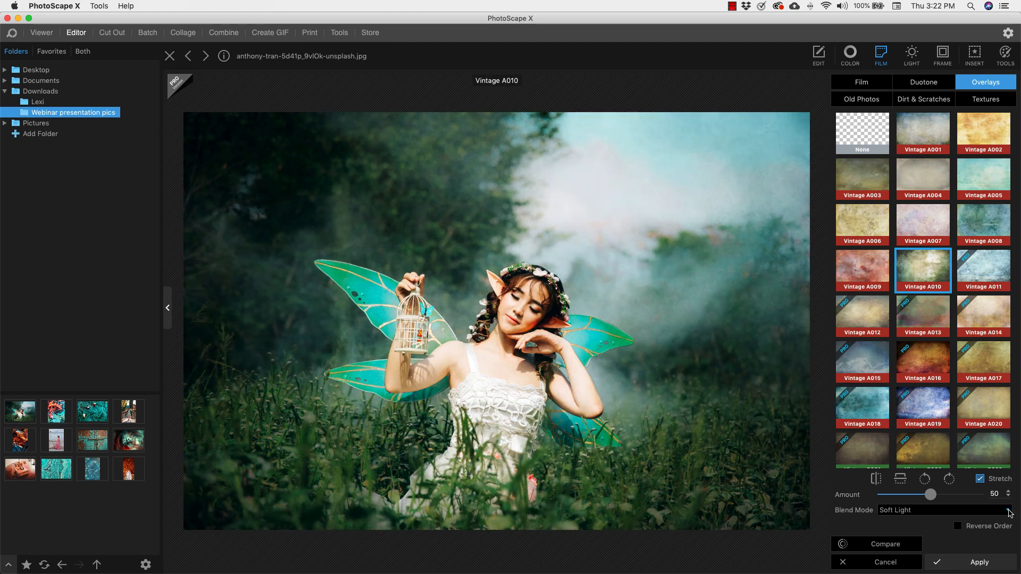
{"action": "left_click", "coordinate": [1009, 513]}
{"action": "left_click", "coordinate": [904, 230]}
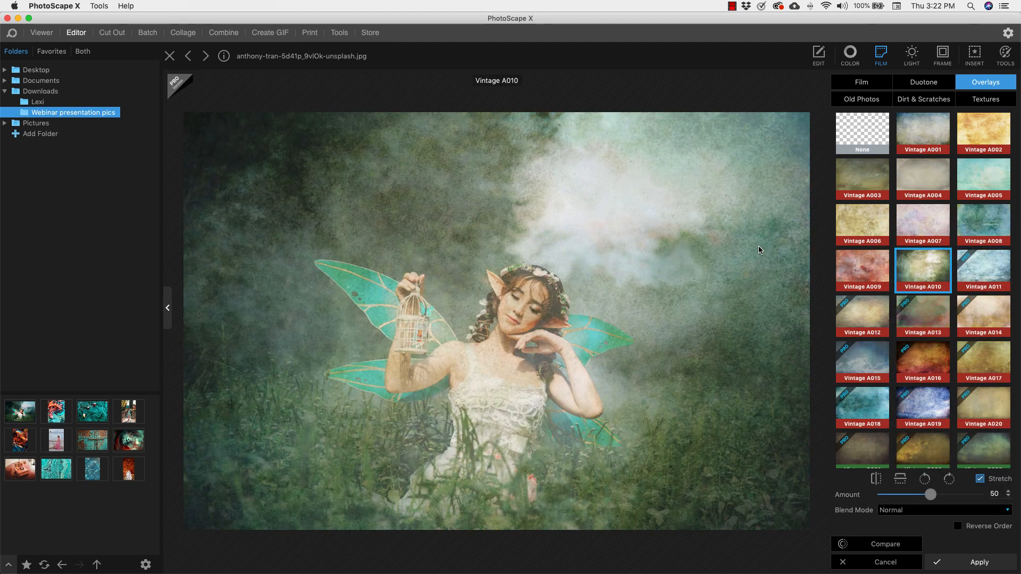
{"action": "left_click", "coordinate": [1007, 511]}
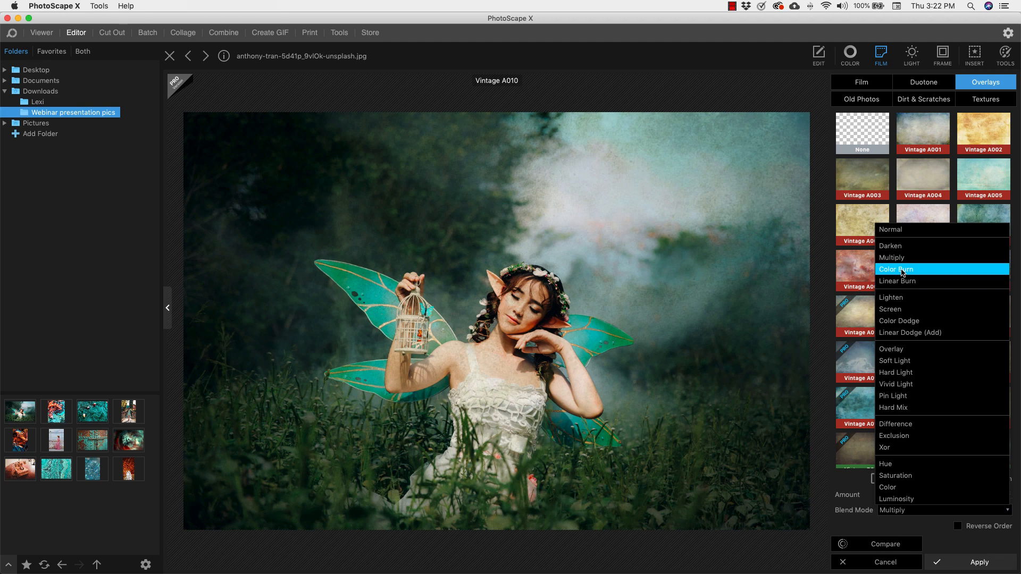
{"action": "left_click", "coordinate": [903, 273]}
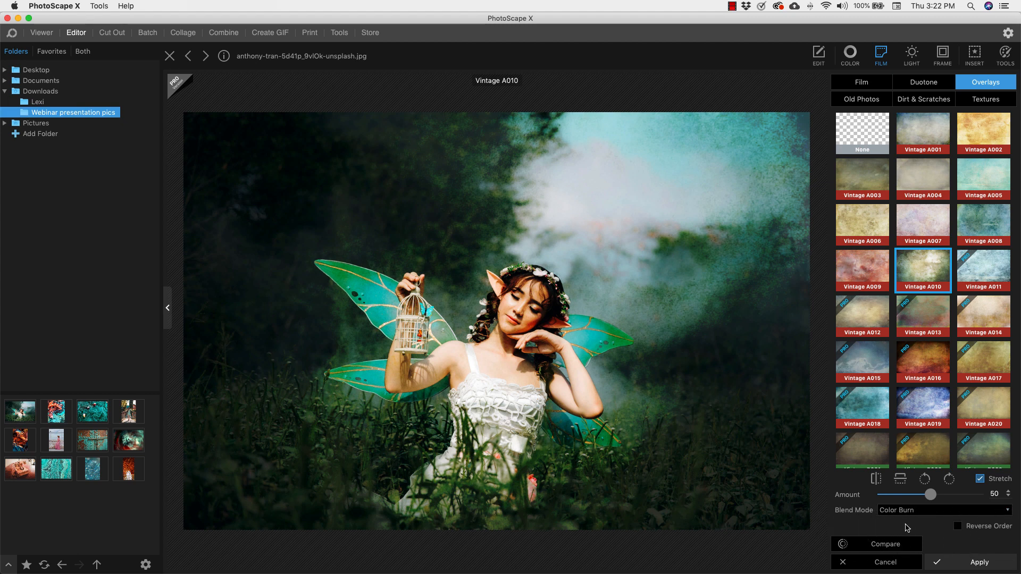
Look through the Old Photos, Dirt & Scratches and Textures effects on the fairy photo
{"action": "left_click", "coordinate": [850, 100]}
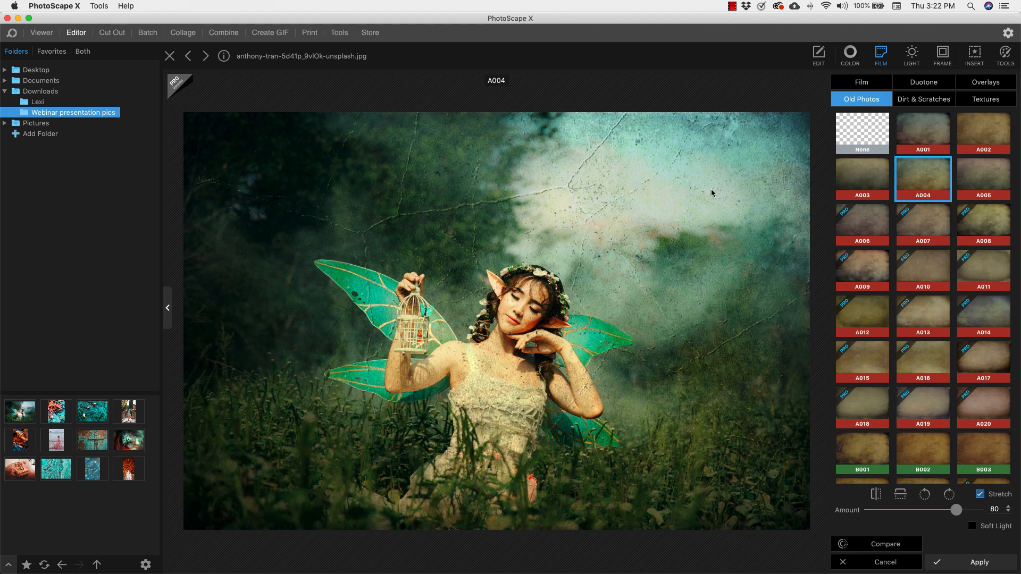
{"action": "left_click", "coordinate": [924, 99]}
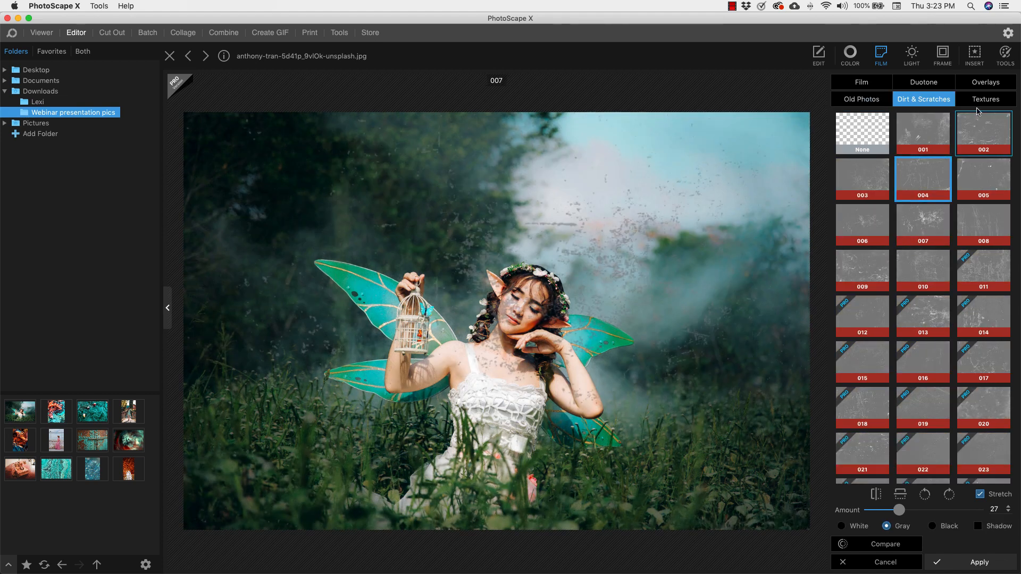
{"action": "left_click", "coordinate": [989, 100]}
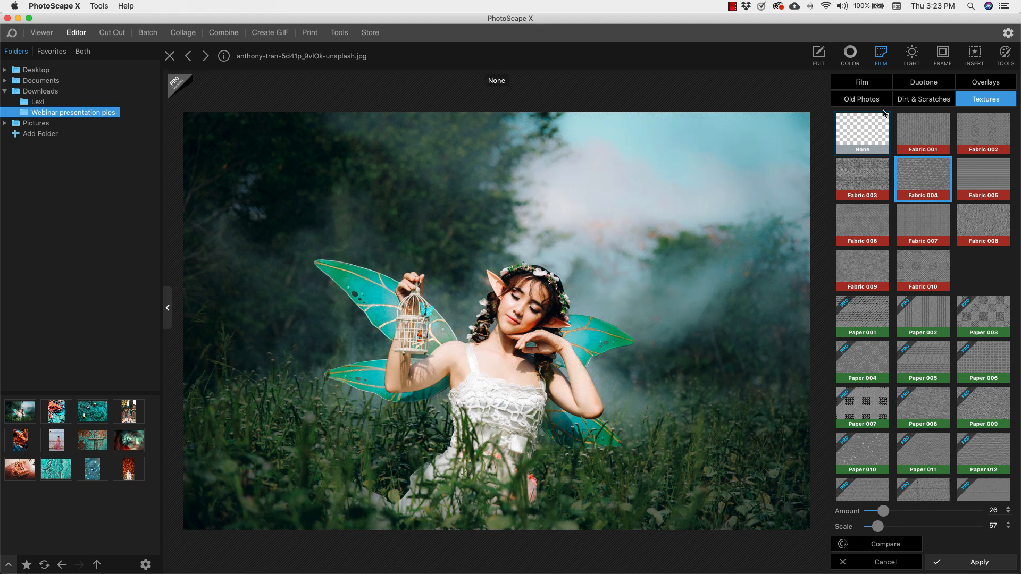
Revisit the Dirt & Scratches and Old Photos effects, and browse the Light Leaks (1) presets
{"action": "left_click", "coordinate": [924, 99]}
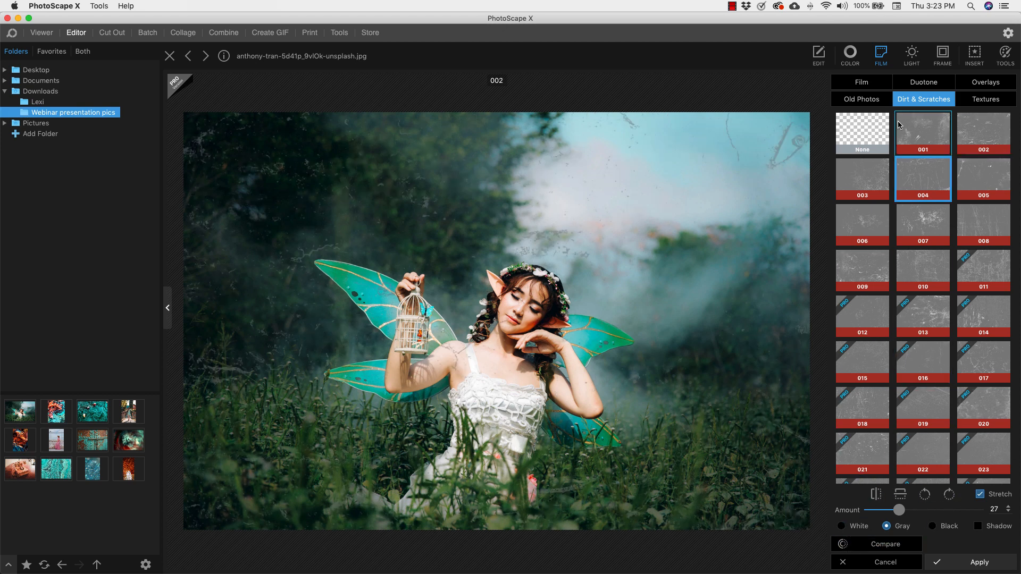
{"action": "left_click", "coordinate": [862, 99]}
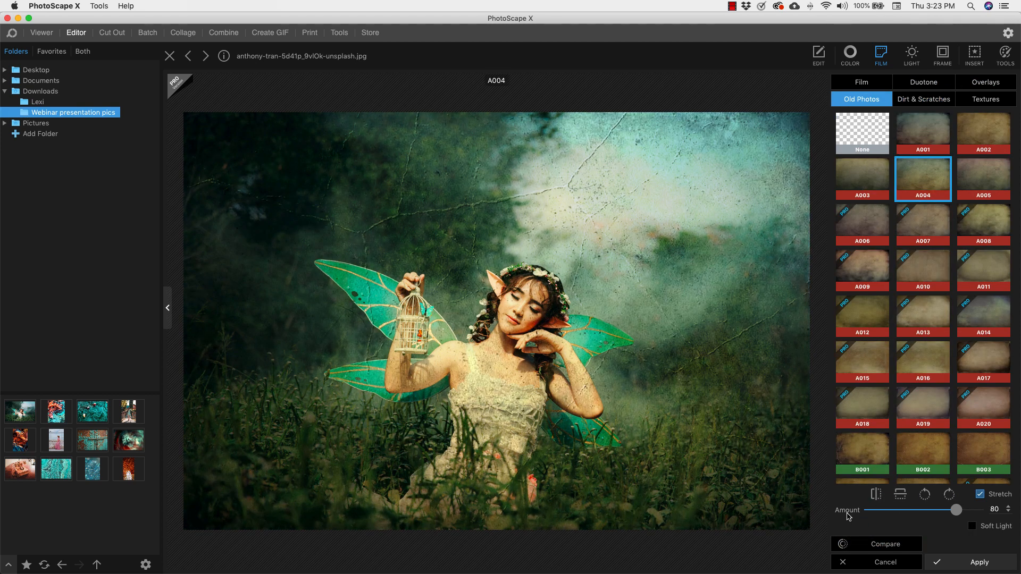
{"action": "left_click", "coordinate": [910, 53]}
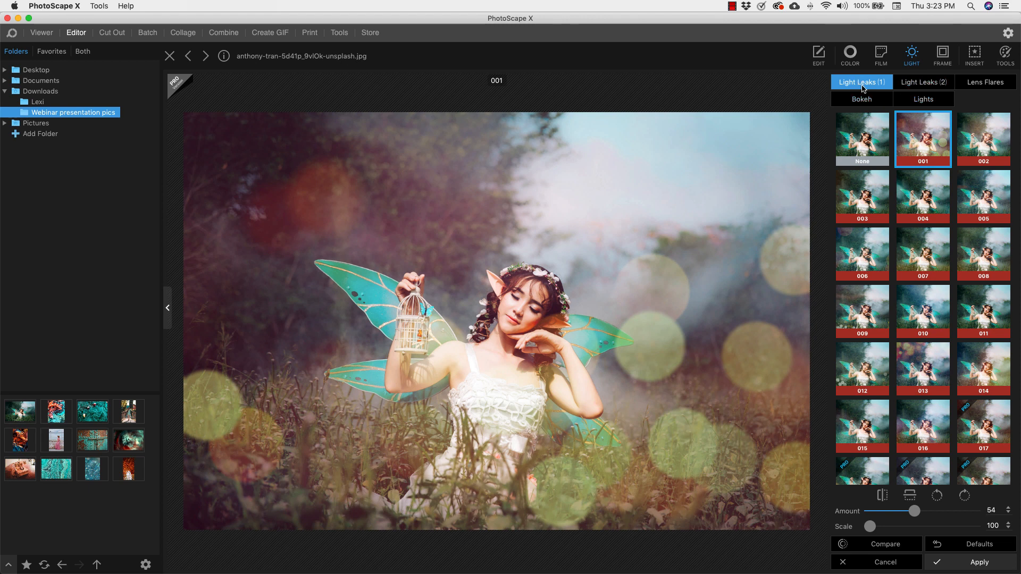
{"action": "scroll", "coordinate": [917, 330], "scroll_direction": "down", "scroll_amount": 3}
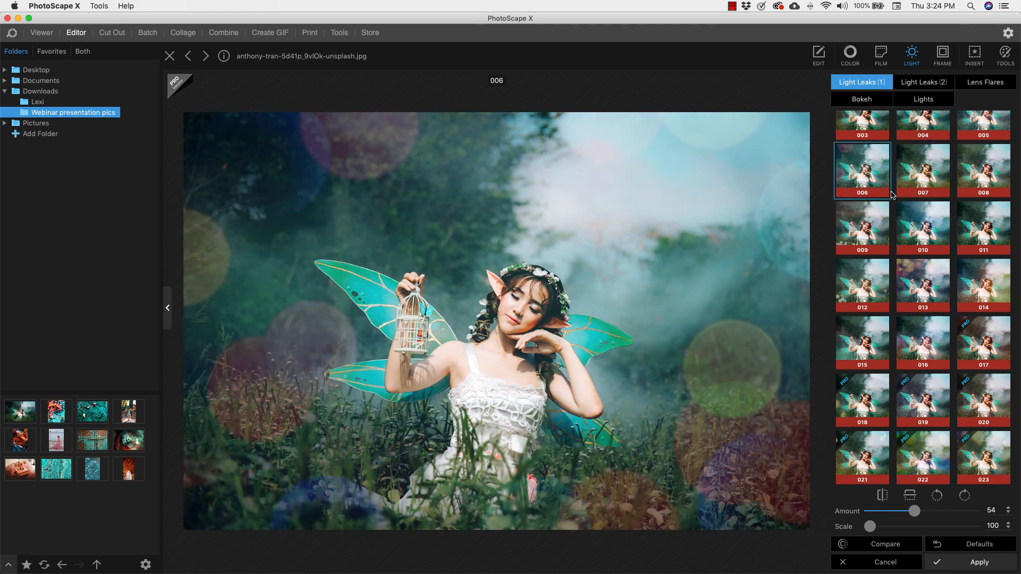
{"action": "scroll", "coordinate": [923, 229], "scroll_direction": "up", "scroll_amount": 3}
Preview preset 001 of Light Leaks (2) at different positions on the fairy photo, and look at the Lens Flares
{"action": "left_click", "coordinate": [932, 85]}
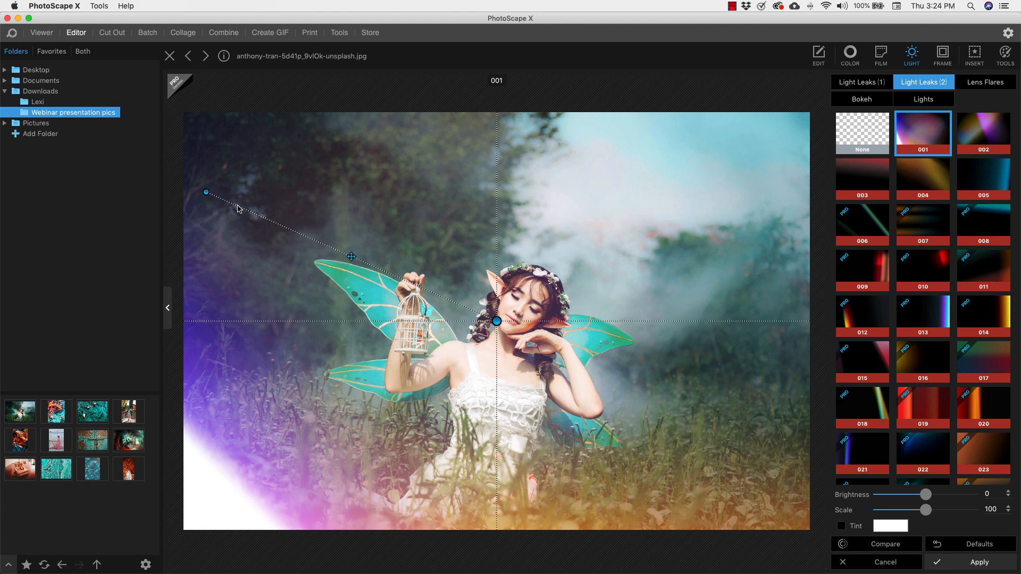
{"action": "left_click_drag", "start_coordinate": [351, 257], "coordinate": [290, 280]}
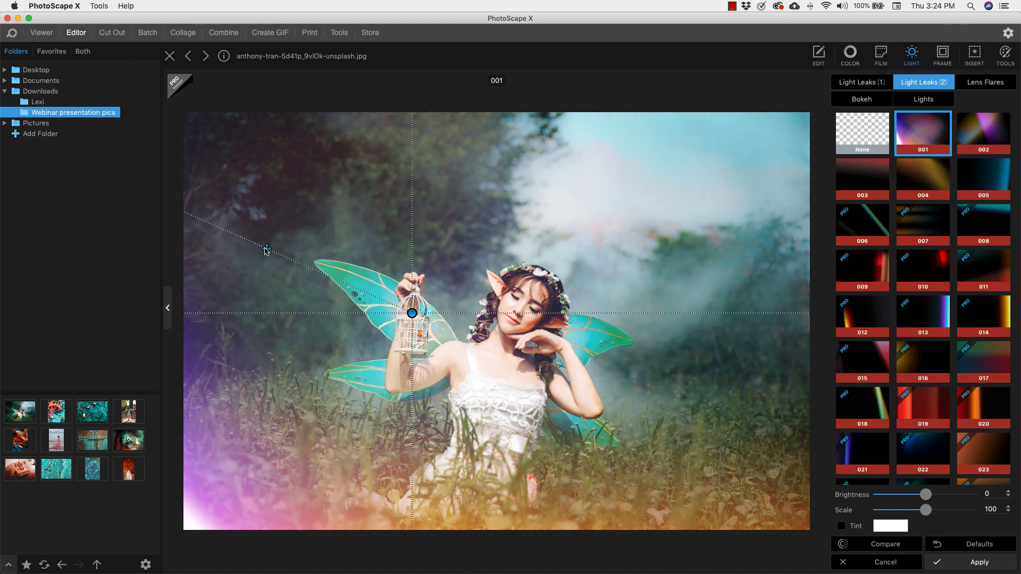
{"action": "left_click_drag", "start_coordinate": [267, 249], "coordinate": [376, 260]}
{"action": "left_click_drag", "start_coordinate": [521, 326], "coordinate": [459, 275]}
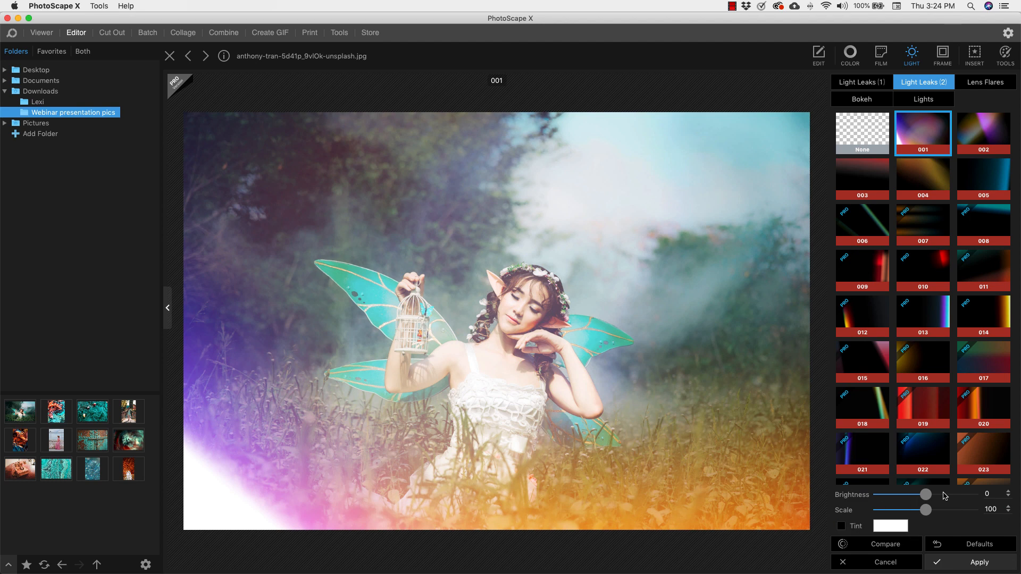
{"action": "left_click", "coordinate": [985, 82]}
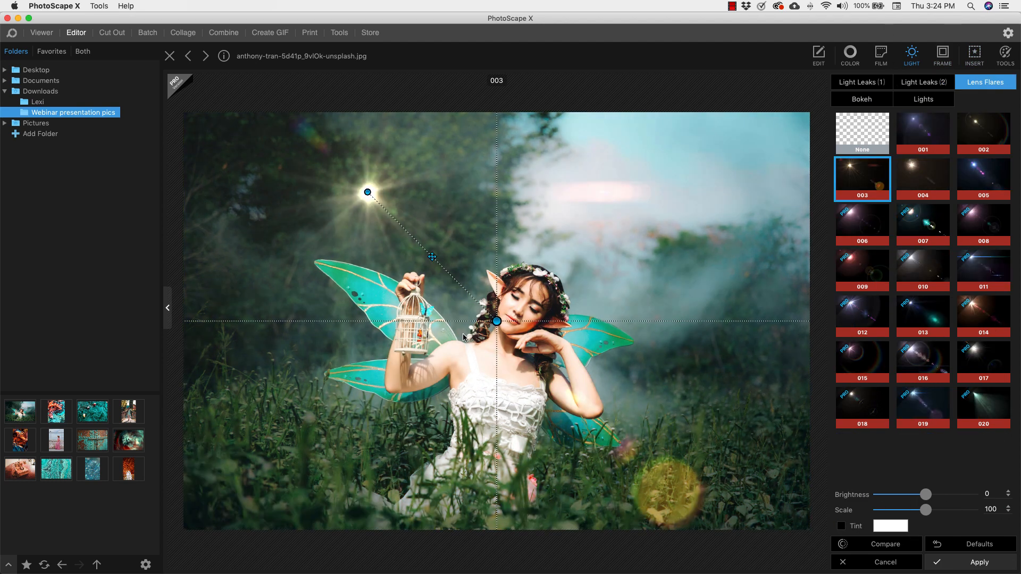
Preview Bokeh preset 001 on the fairy photo with the circle shape
{"action": "left_click", "coordinate": [861, 99]}
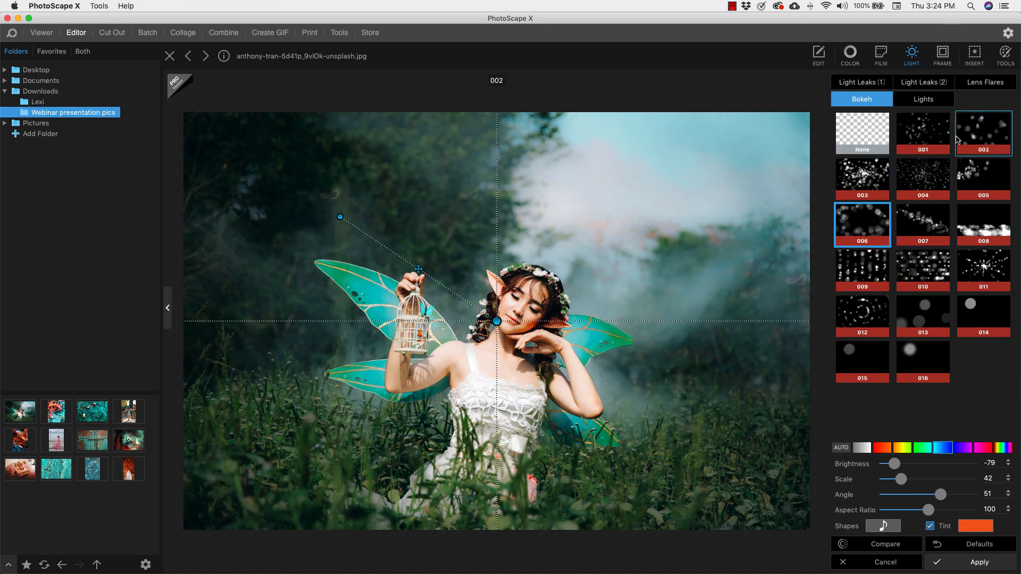
{"action": "left_click", "coordinate": [926, 135]}
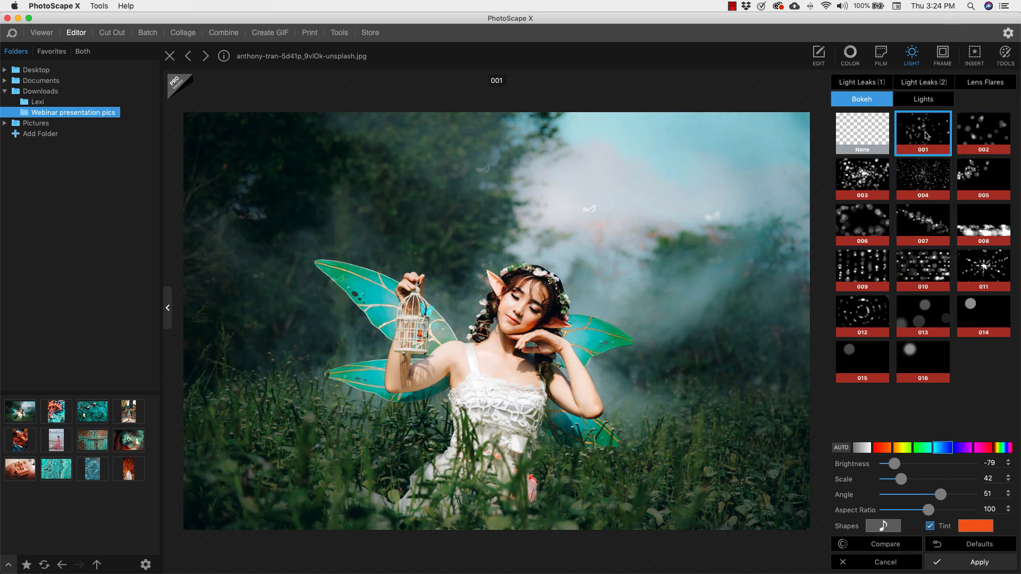
{"action": "left_click", "coordinate": [889, 527]}
{"action": "left_click", "coordinate": [814, 238]}
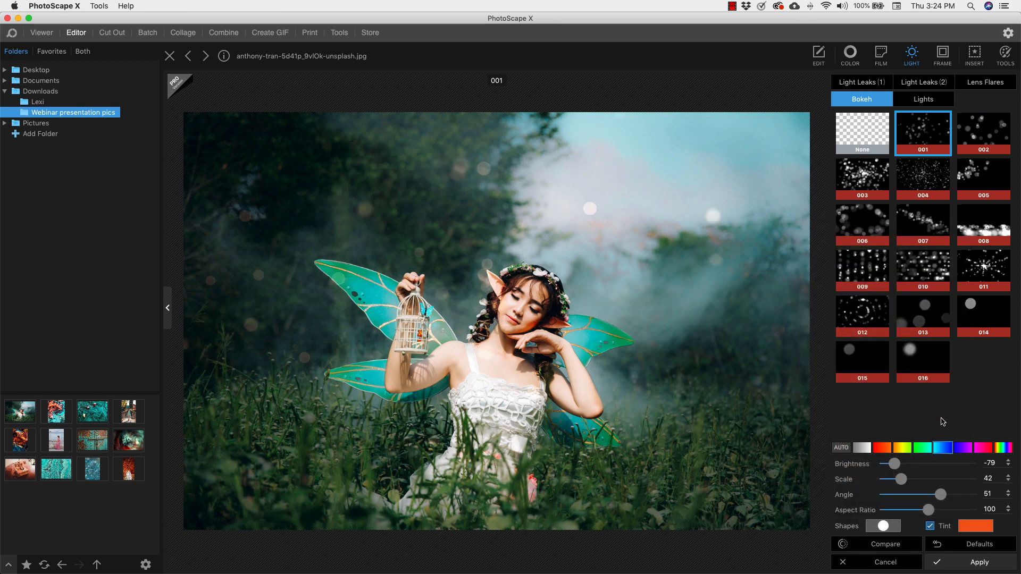
Set the bokeh's brightness to -25, scale to 83 and angle to -42, and change its shape to hearts
{"action": "mouse_move", "coordinate": [660, 317]}
{"action": "left_click", "coordinate": [883, 526]}
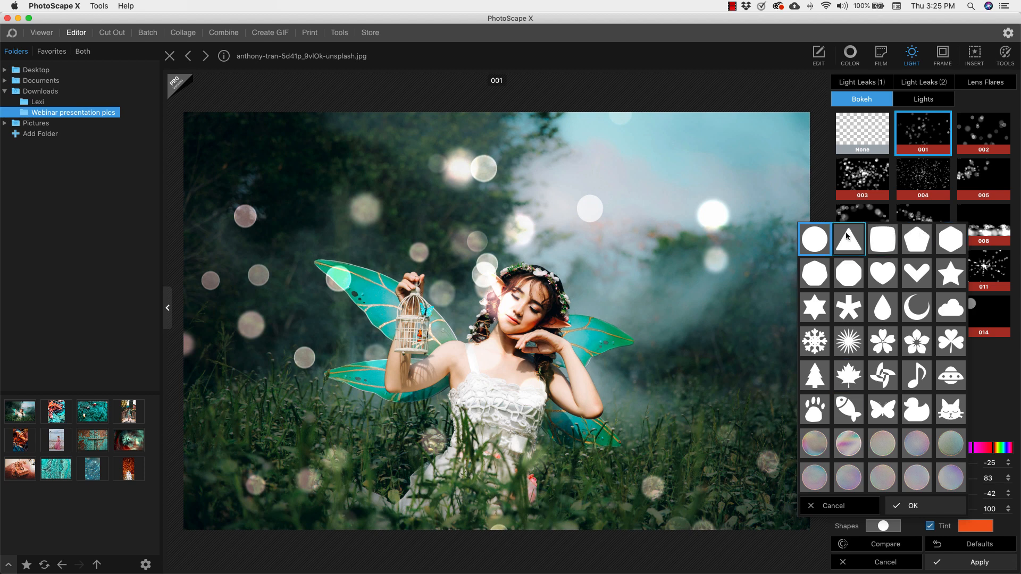
{"action": "left_click", "coordinate": [885, 275]}
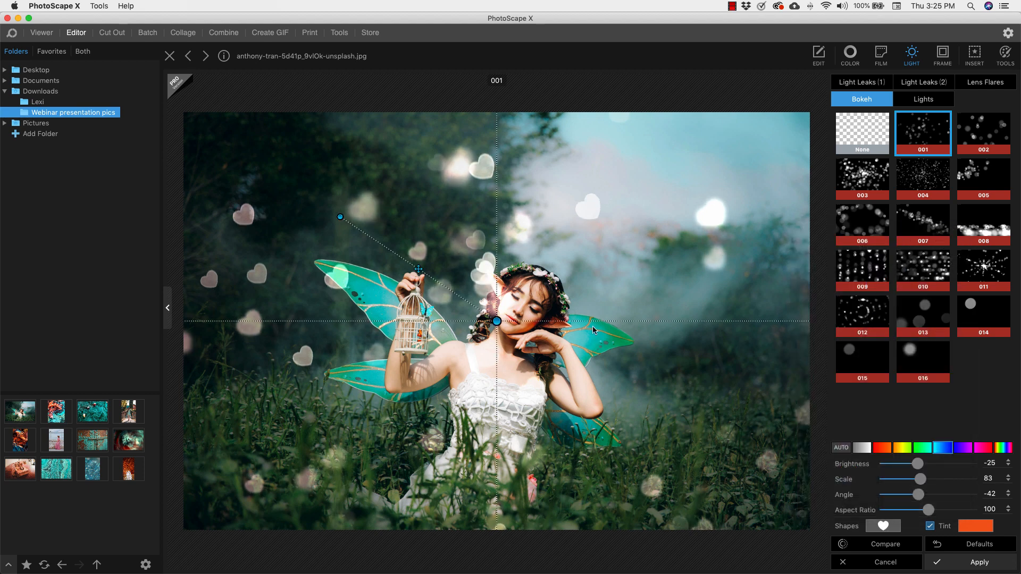
Change the bokeh shape to iridescent bubbles and generate a new arrangement of preset 001
{"action": "left_click", "coordinate": [883, 526]}
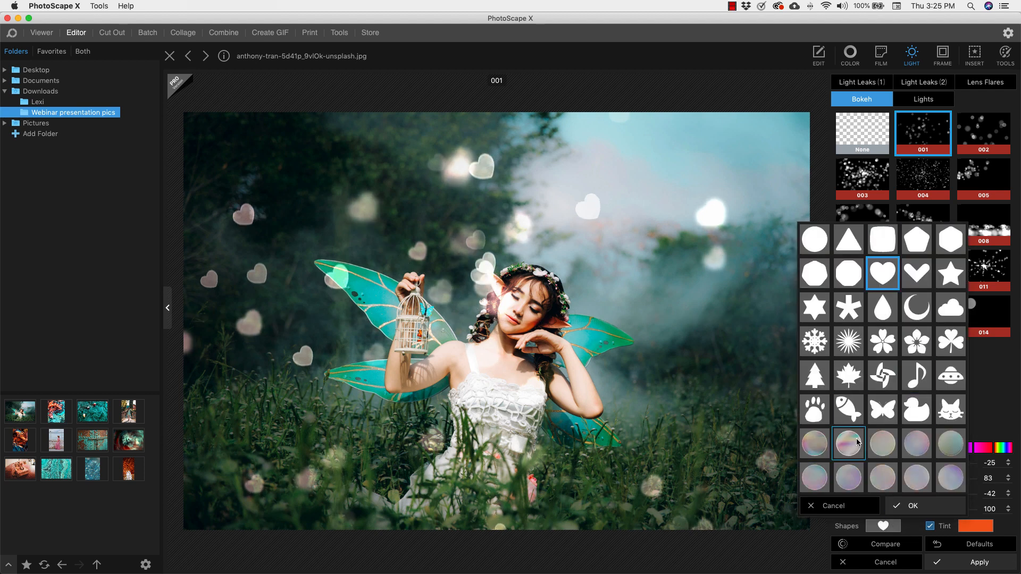
{"action": "left_click", "coordinate": [846, 443]}
{"action": "left_click", "coordinate": [882, 524]}
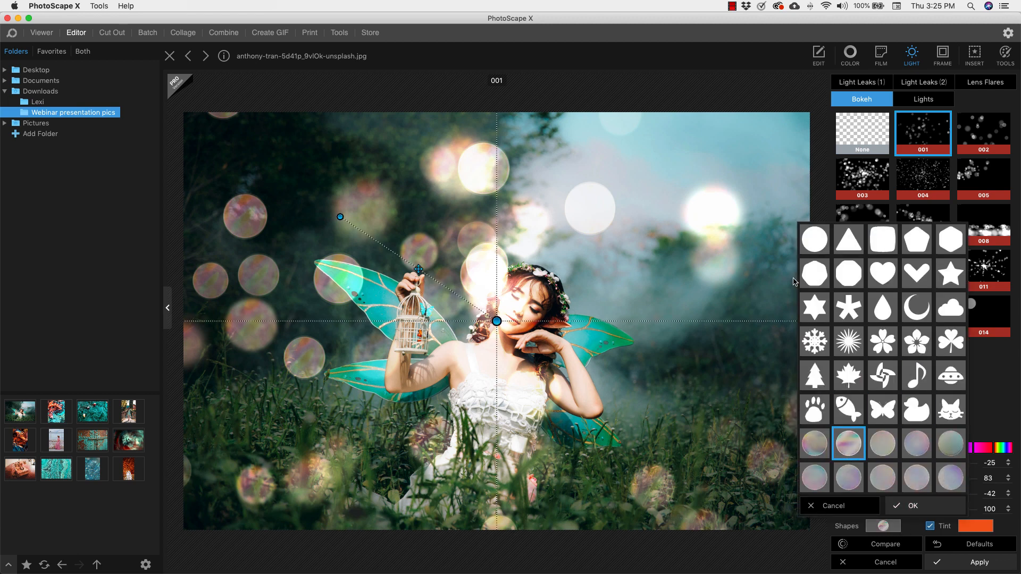
{"action": "left_click", "coordinate": [887, 443]}
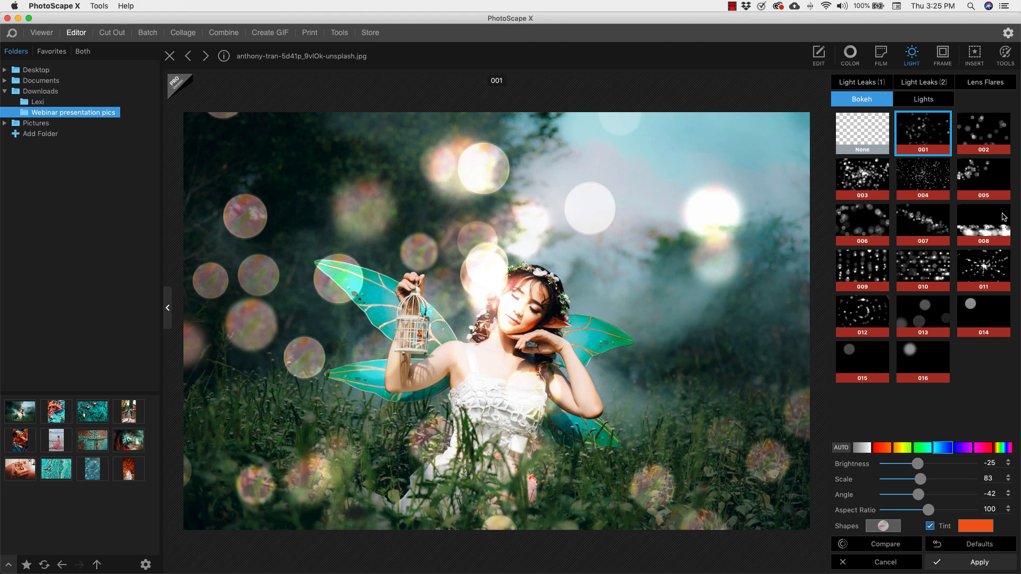
{"action": "left_click", "coordinate": [942, 132]}
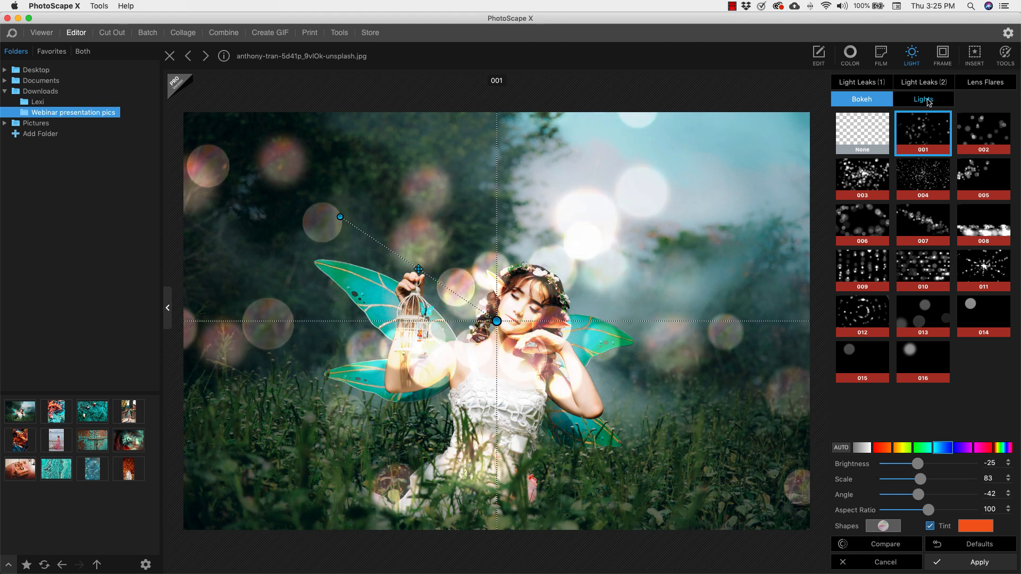
Browse the Lights effects and preview preset 005 on the fairy photo
{"action": "left_click", "coordinate": [925, 100]}
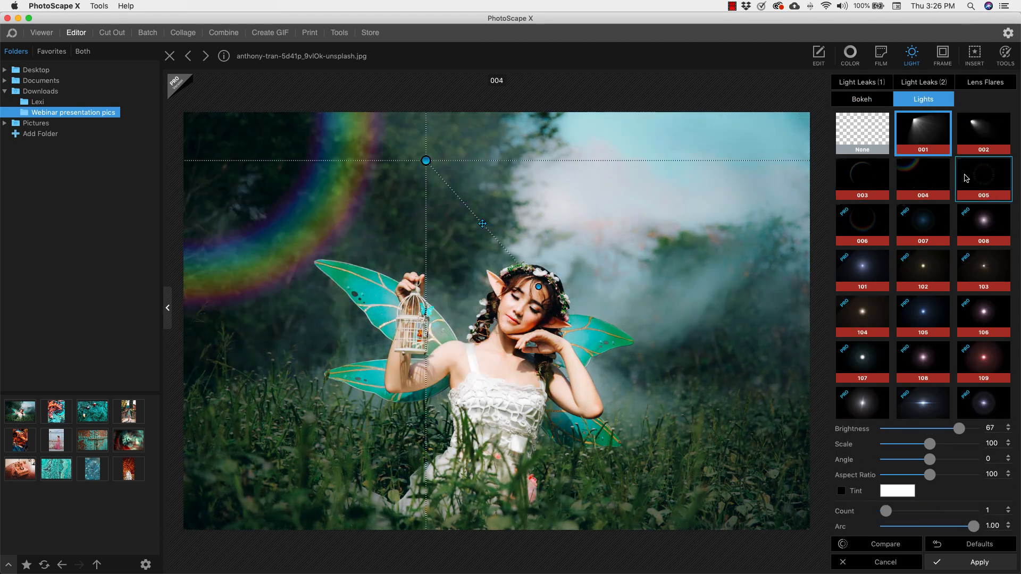
{"action": "left_click", "coordinate": [977, 167]}
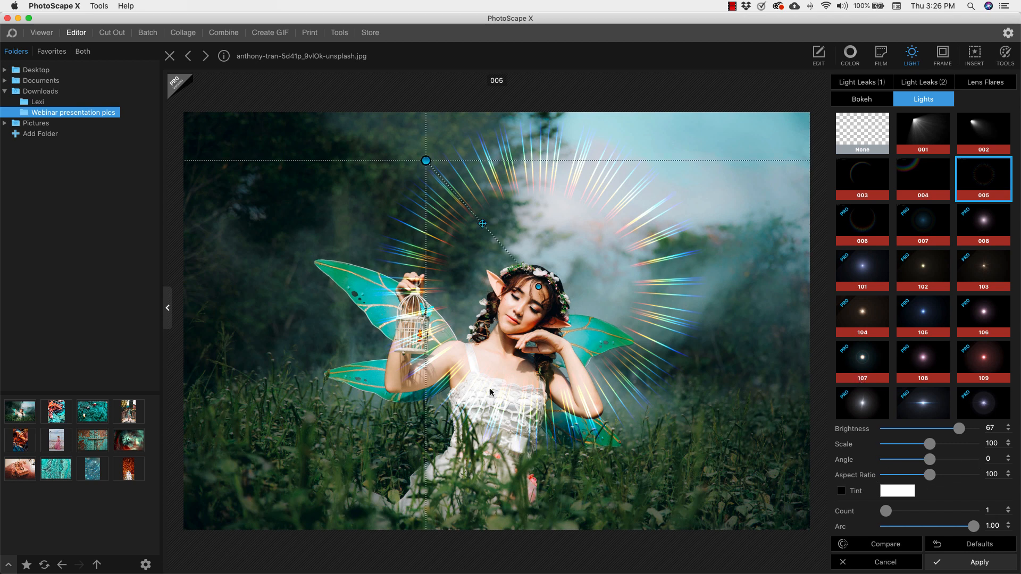
Give the photo a corner border with straight-cut corners and a roundness of 48%
{"action": "left_click", "coordinate": [942, 53]}
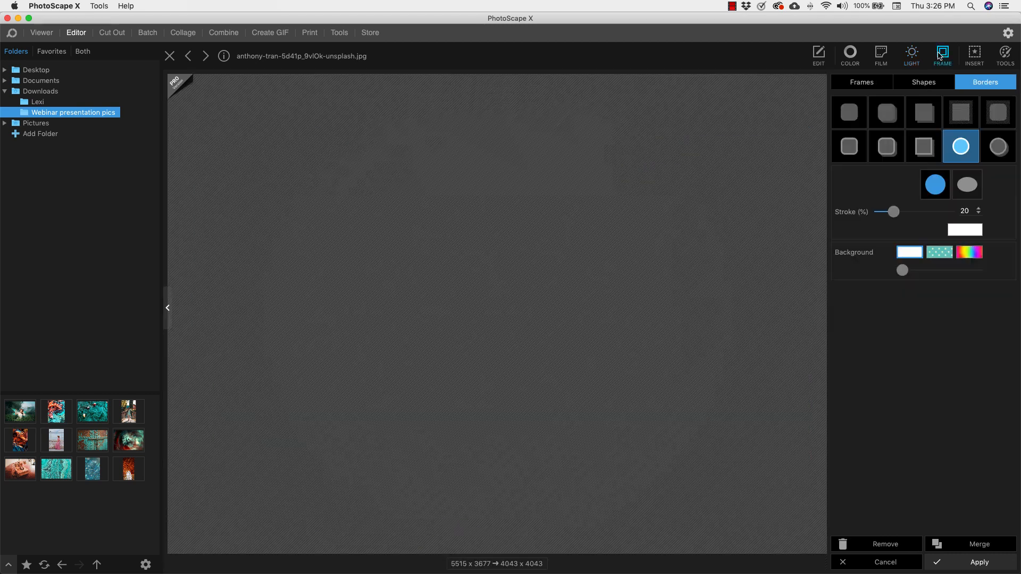
{"action": "left_click", "coordinate": [850, 112]}
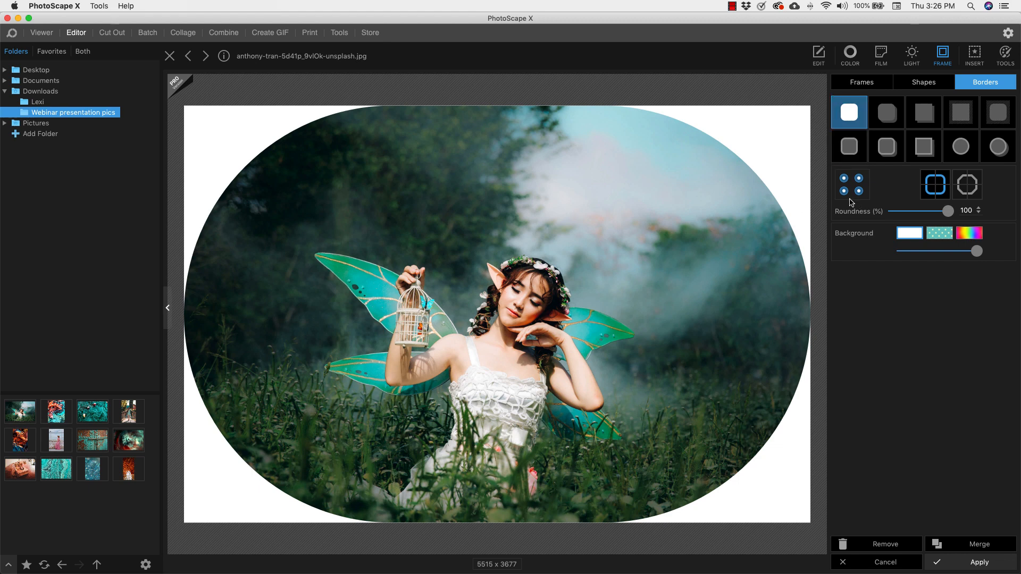
{"action": "left_click_drag", "start_coordinate": [948, 211], "coordinate": [894, 211]}
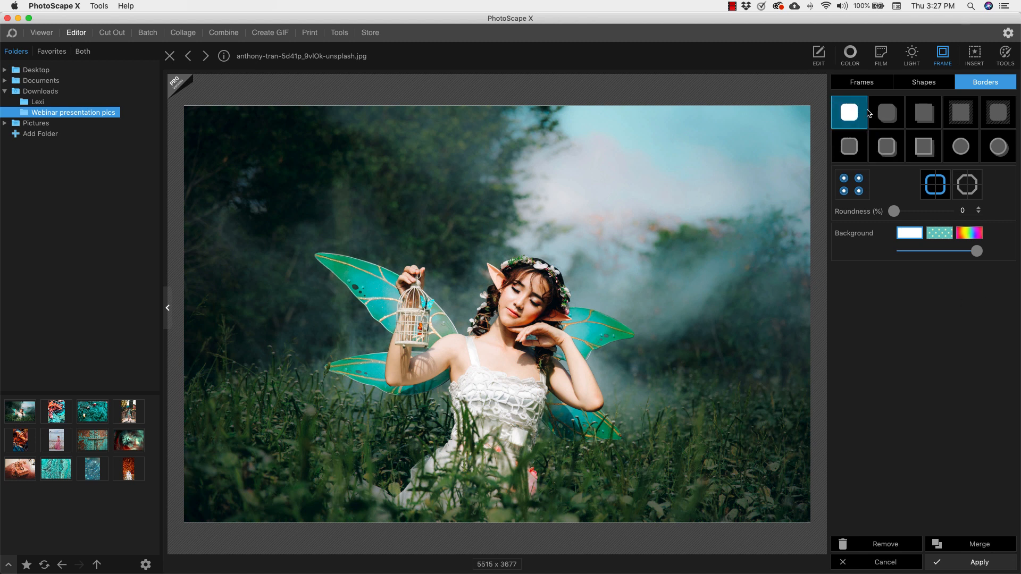
{"action": "left_click", "coordinate": [971, 183]}
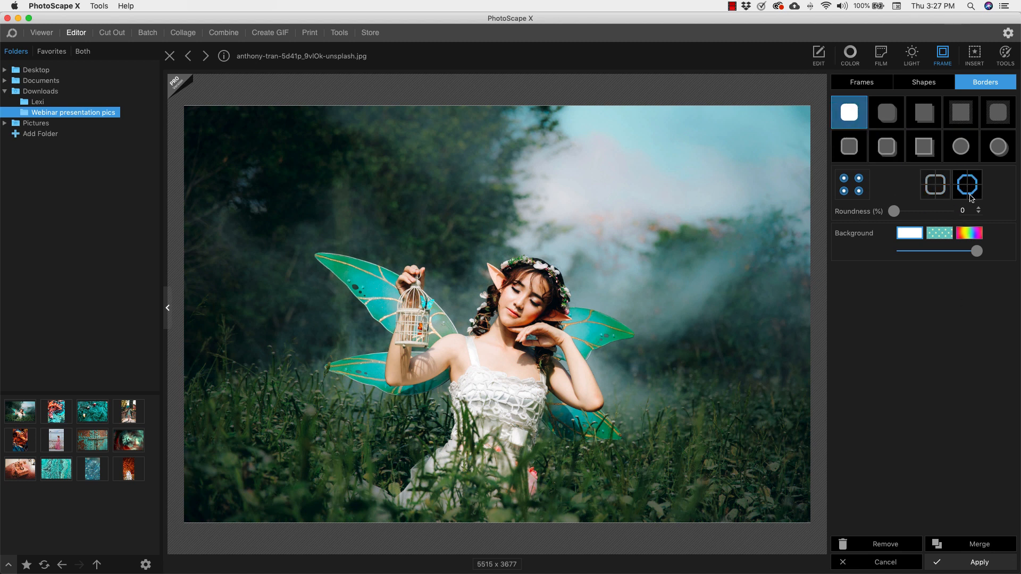
{"action": "left_click_drag", "start_coordinate": [894, 211], "coordinate": [921, 212]}
{"action": "left_click_drag", "start_coordinate": [977, 251], "coordinate": [1004, 248]}
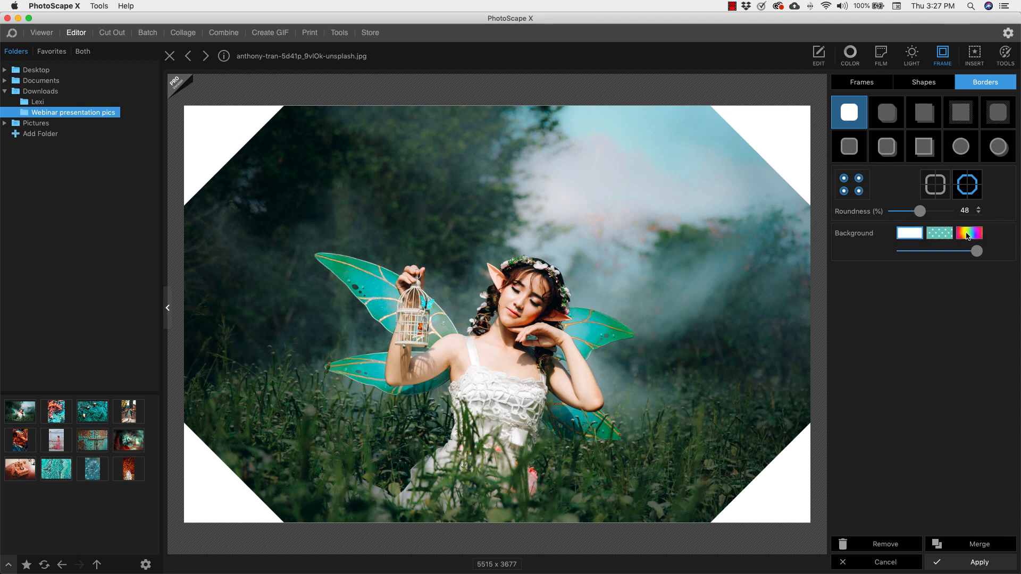
Set the border's background color to red (#ffd91919)
{"action": "left_click", "coordinate": [911, 234]}
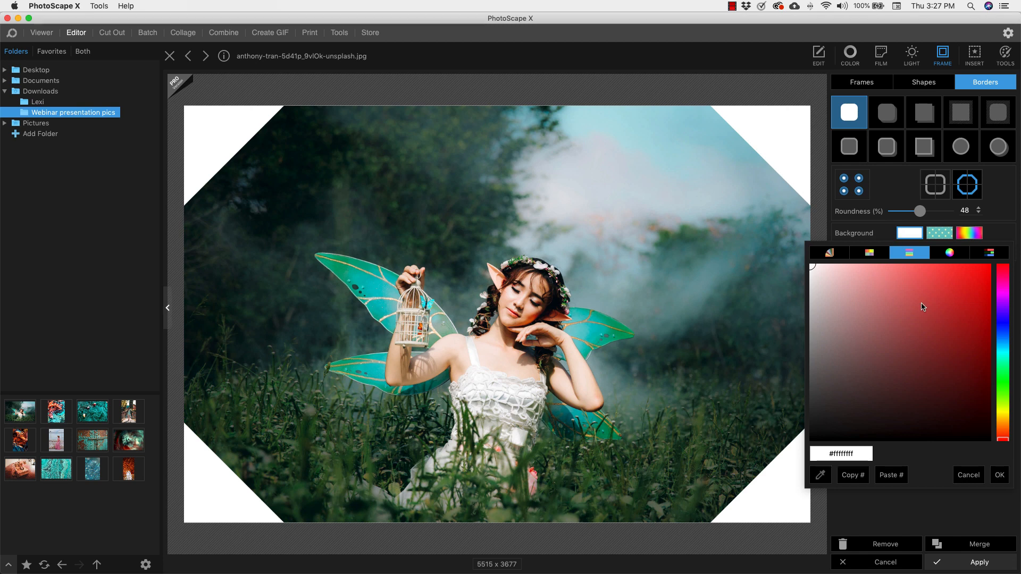
{"action": "left_click", "coordinate": [969, 290]}
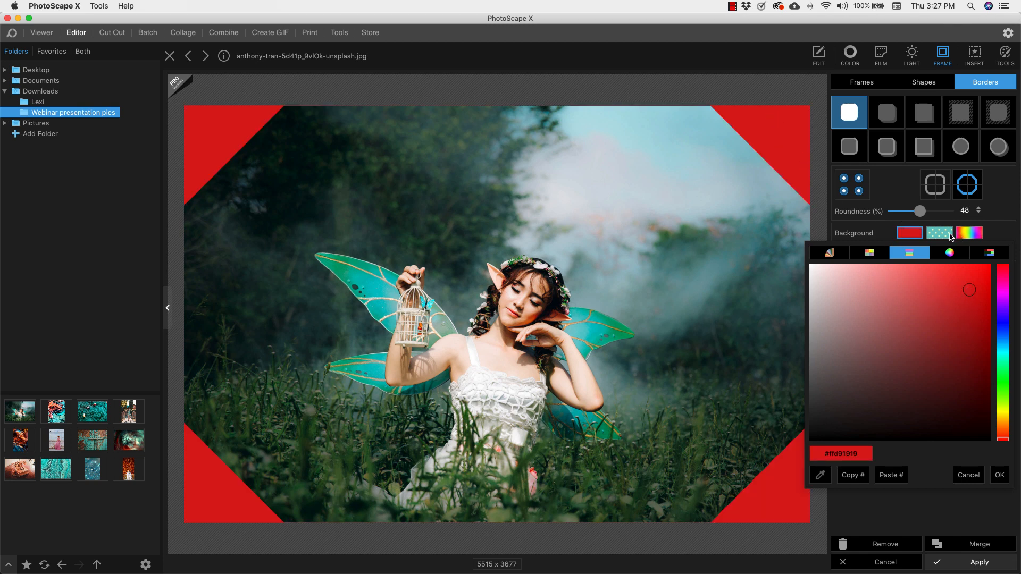
Switch the border's background to a pattern, and try the white Fish Scale pattern with black outlines
{"action": "left_click", "coordinate": [948, 234]}
{"action": "left_click", "coordinate": [937, 234]}
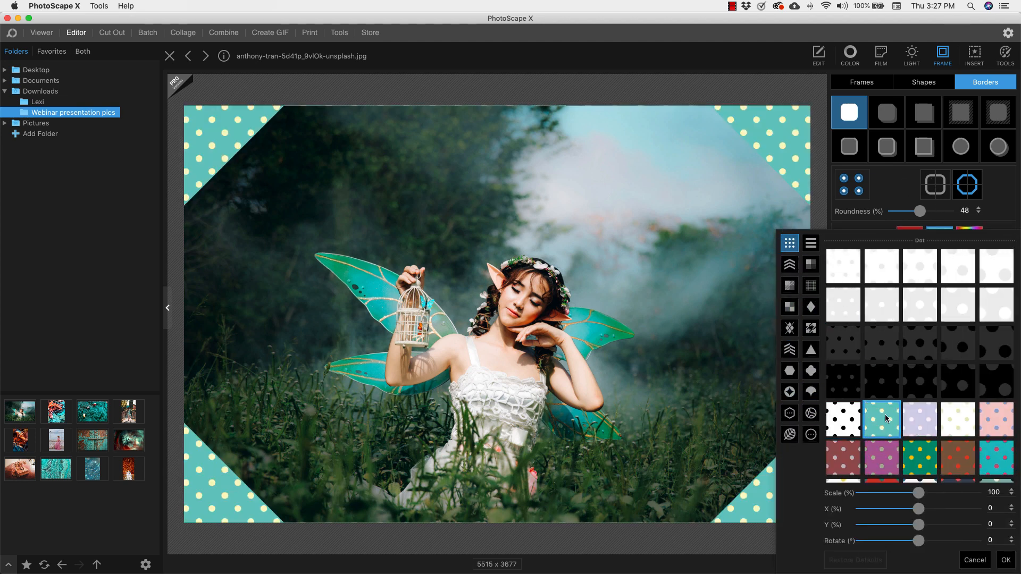
{"action": "scroll", "coordinate": [872, 437], "scroll_direction": "down", "scroll_amount": 5}
{"action": "left_click", "coordinate": [811, 392]}
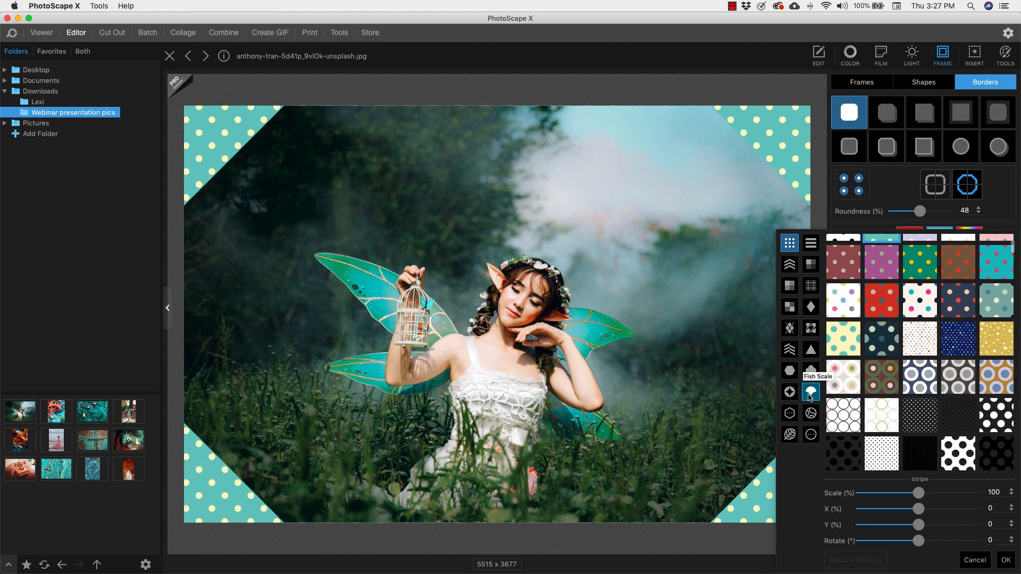
{"action": "left_click", "coordinate": [872, 351]}
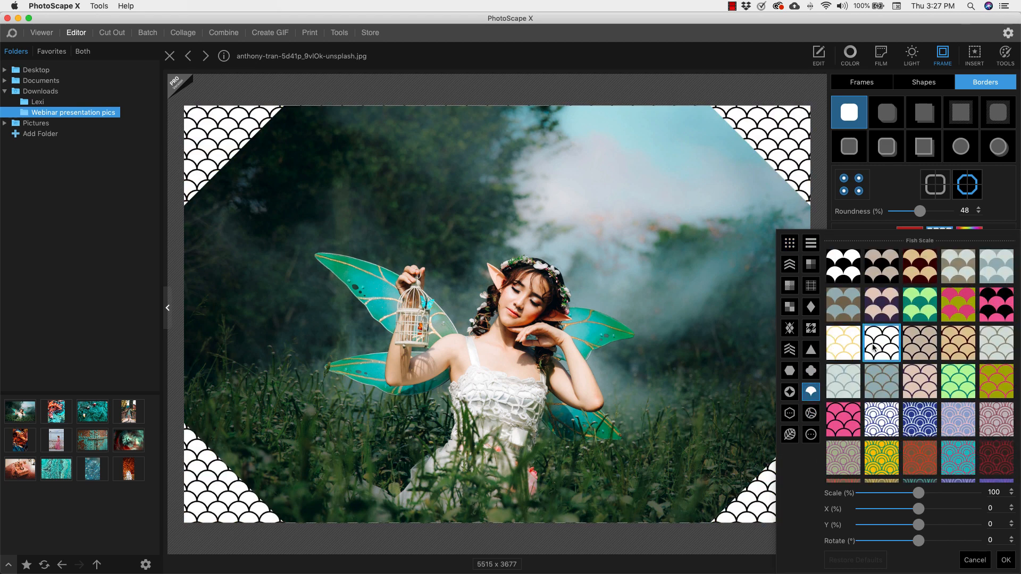
Fill the border's background with the green Quatrefoil lattice pattern
{"action": "left_click", "coordinate": [811, 371]}
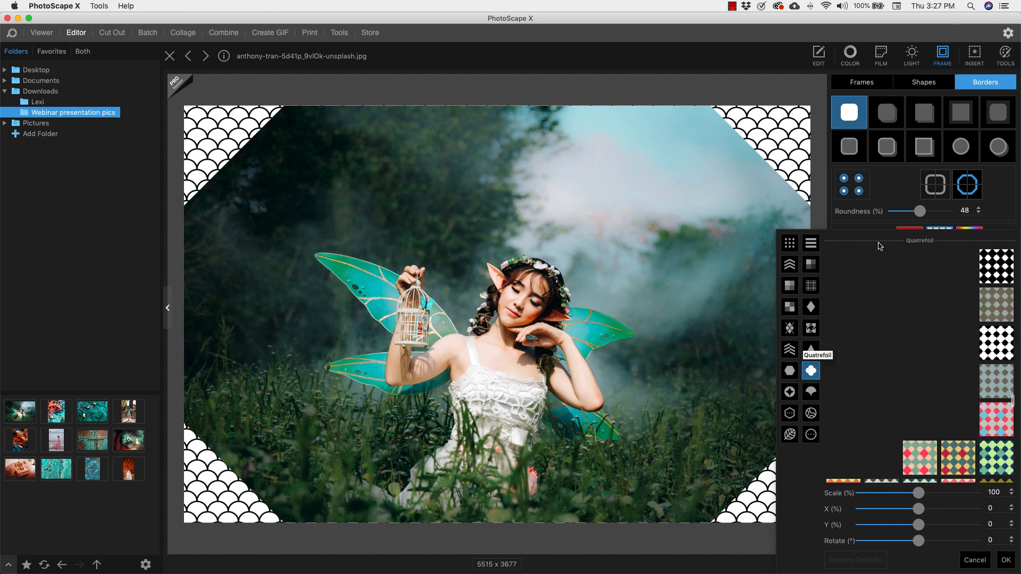
{"action": "scroll", "coordinate": [907, 305], "scroll_direction": "down", "scroll_amount": 4}
{"action": "scroll", "coordinate": [907, 306], "scroll_direction": "down", "scroll_amount": 5}
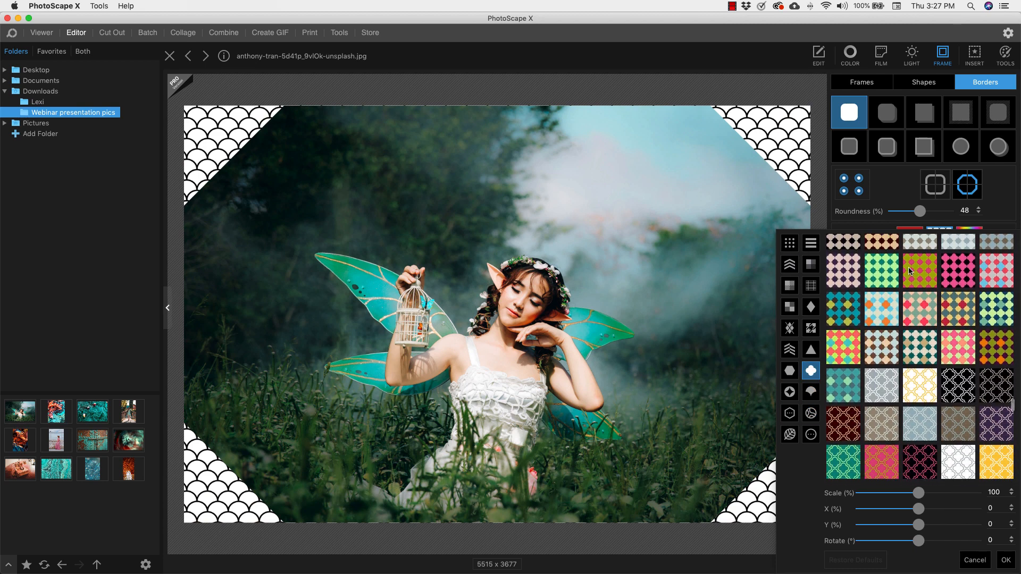
{"action": "left_click", "coordinate": [833, 369]}
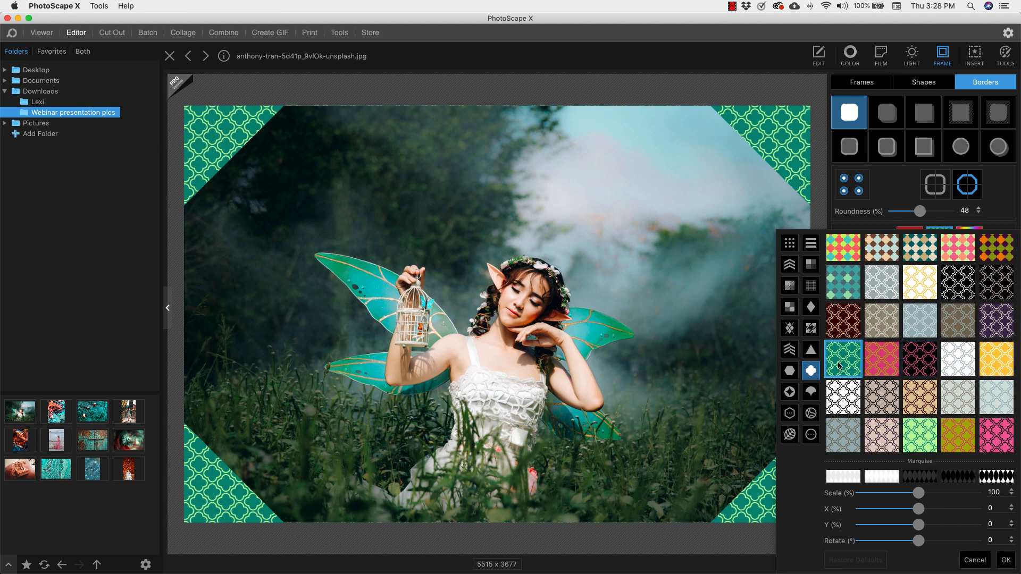
Set the pattern's scale to 176%, X to -22%, Y to 16% and rotation to 56°, and accept it
{"action": "left_click_drag", "start_coordinate": [921, 496], "coordinate": [937, 541]}
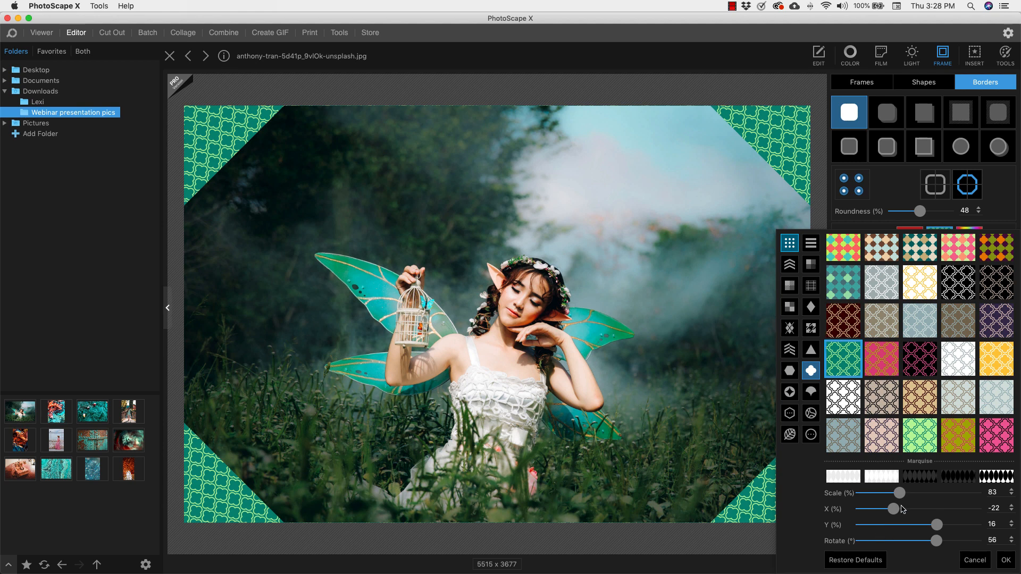
{"action": "left_click_drag", "start_coordinate": [899, 493], "coordinate": [963, 493]}
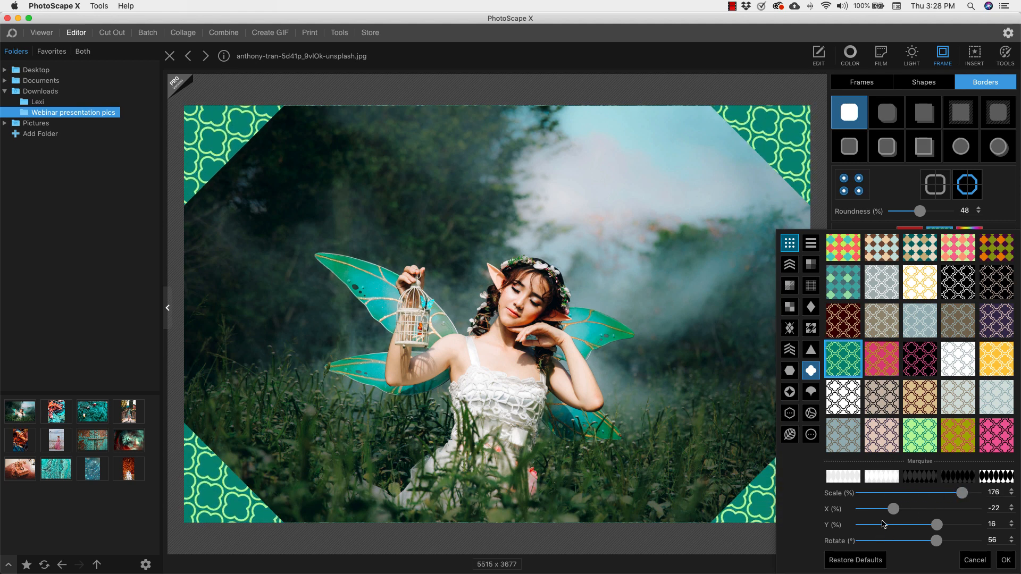
{"action": "left_click", "coordinate": [1006, 560]}
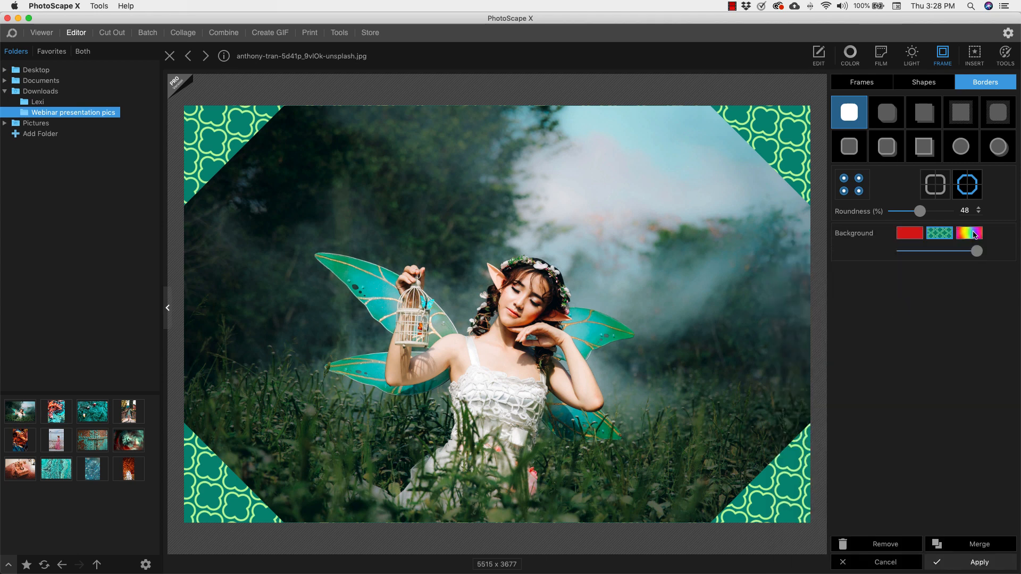
Try the rounded border with a drop shadow and adjust its roundness
{"action": "left_click", "coordinate": [887, 113]}
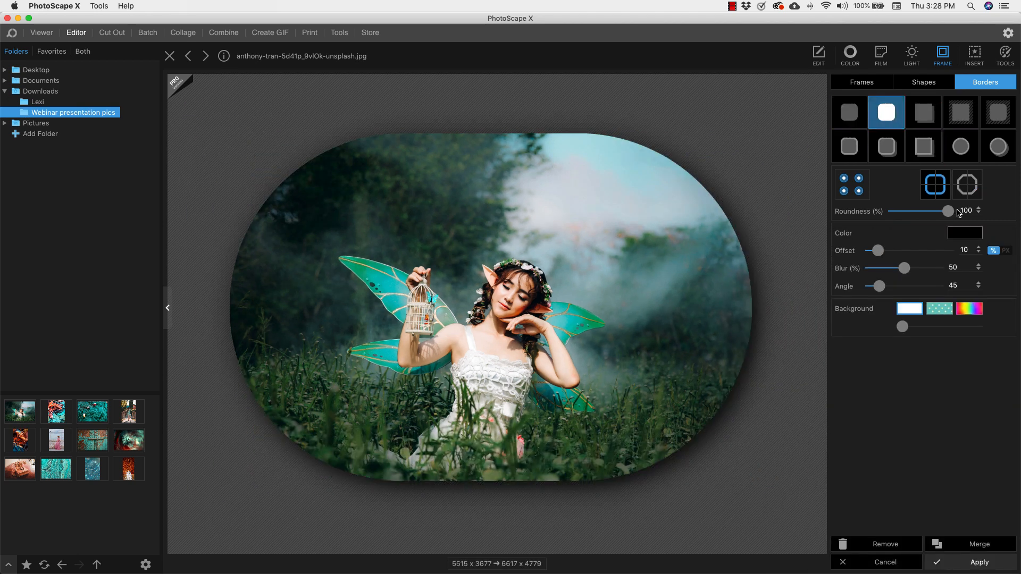
{"action": "mouse_move", "coordinate": [949, 212]}
{"action": "left_mouse_down"}
{"action": "mouse_move", "coordinate": [921, 213]}
{"action": "mouse_move", "coordinate": [889, 253]}
{"action": "left_mouse_up"}
Try the circular outlined border with a 14% stroke and a teal background pattern of pale yellow dots
{"action": "left_click", "coordinate": [961, 147]}
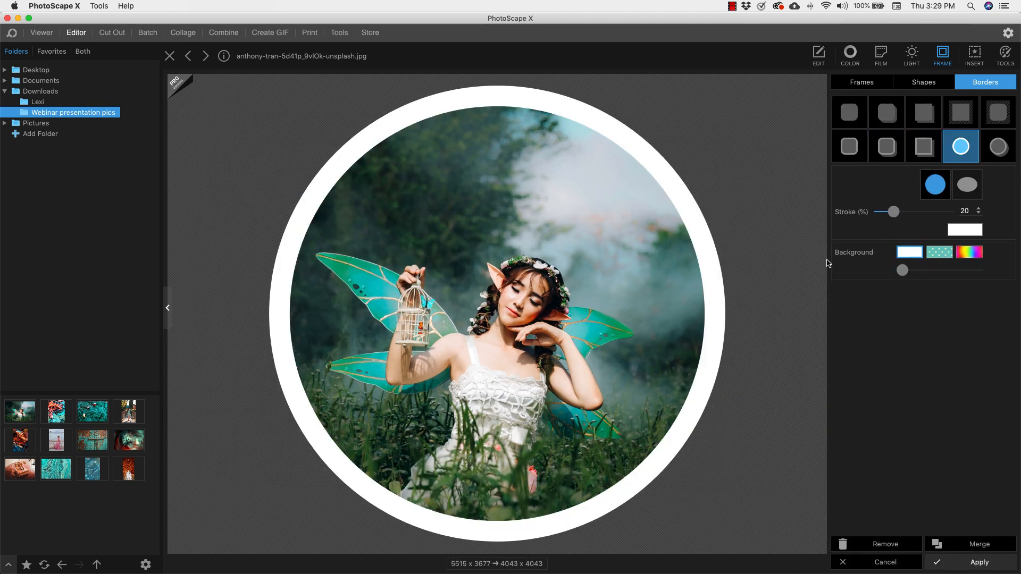
{"action": "left_click_drag", "start_coordinate": [886, 212], "coordinate": [890, 212]}
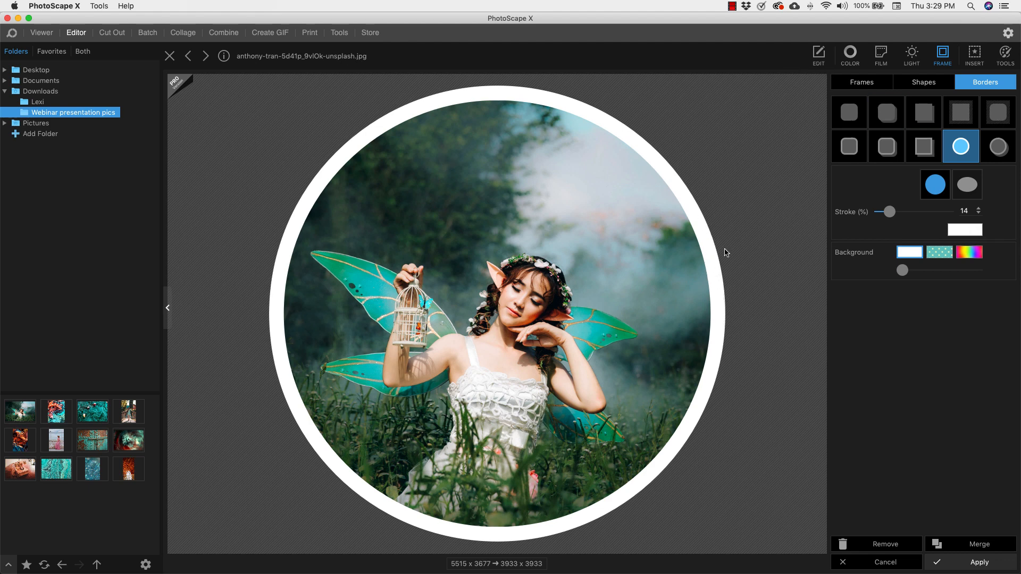
{"action": "left_click", "coordinate": [938, 253]}
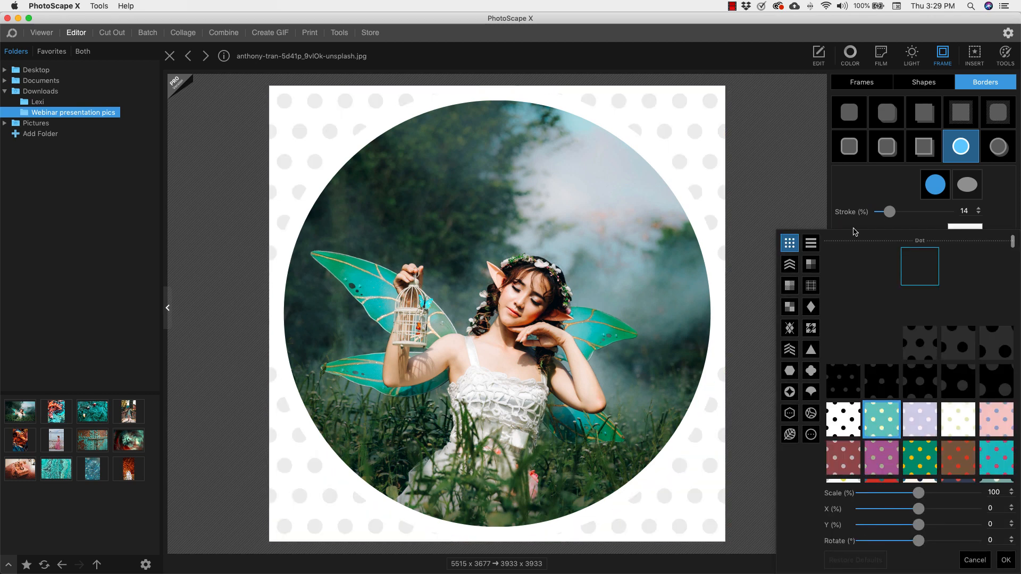
{"action": "left_click", "coordinate": [1009, 84]}
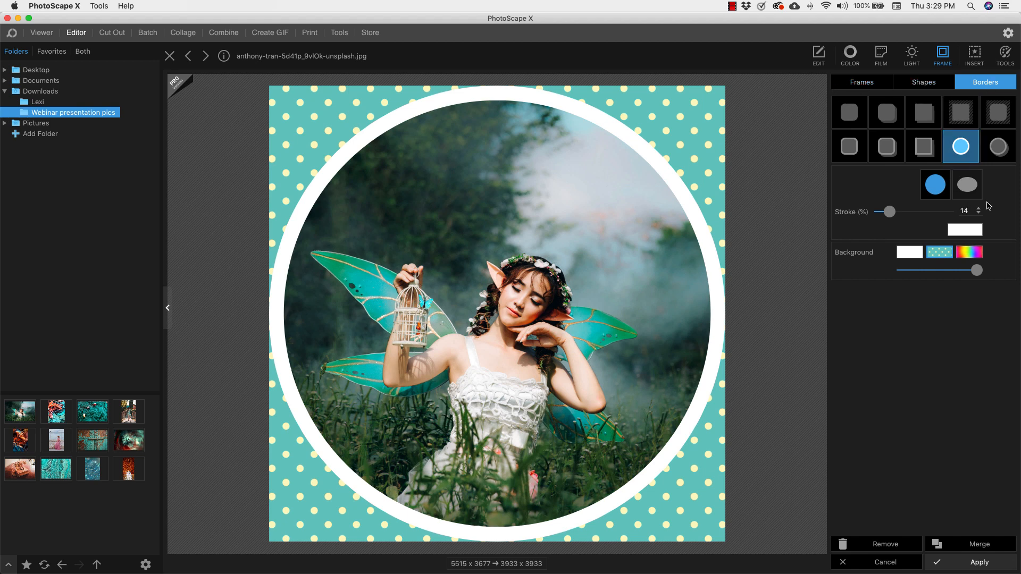
Preview the ornate four-pointed shape with an inner outline, and the wide plain black frame around the photo
{"action": "left_click", "coordinate": [920, 81]}
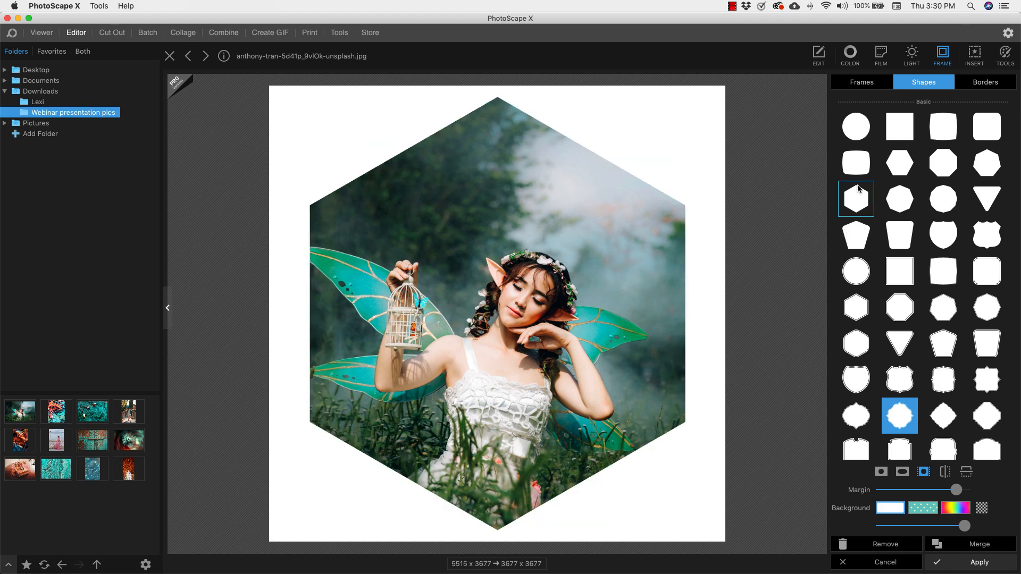
{"action": "left_click", "coordinate": [987, 379]}
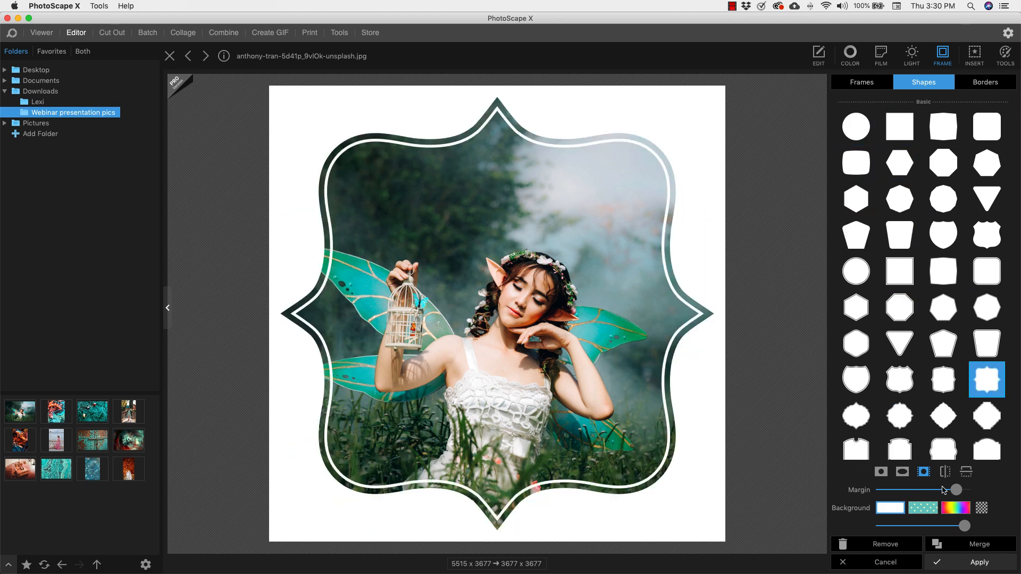
{"action": "left_click", "coordinate": [862, 81]}
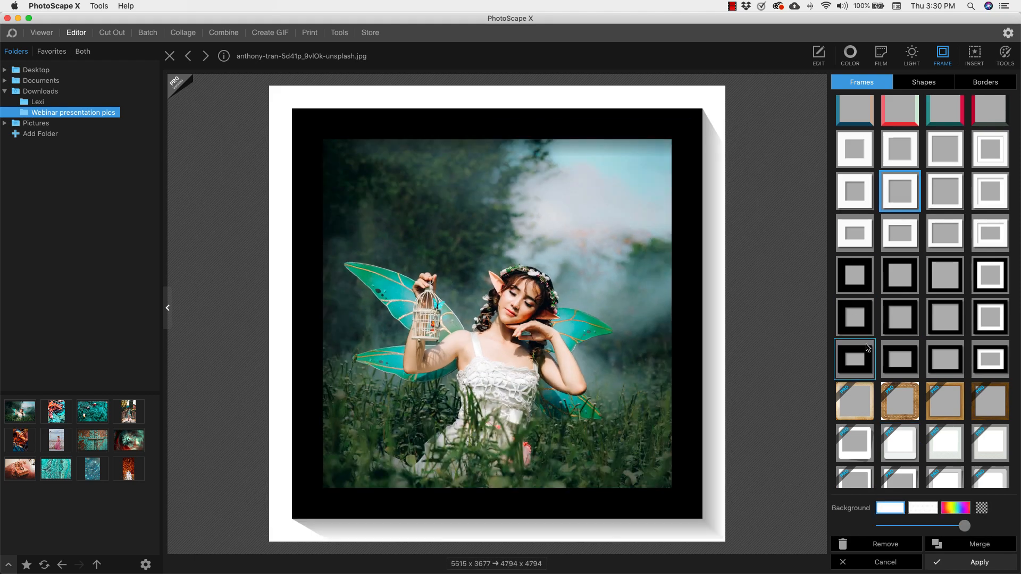
{"action": "left_click", "coordinate": [855, 275]}
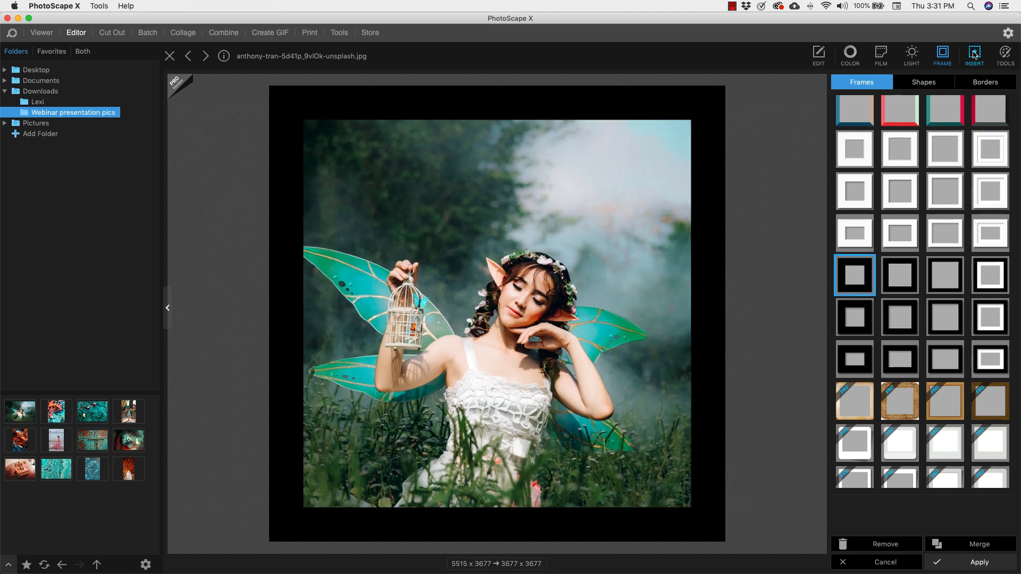
Leave the frame effects unapplied and examine the insertable objects, looking through the figure categories from basic shapes and numbers to wreaths
{"action": "left_click", "coordinate": [975, 54]}
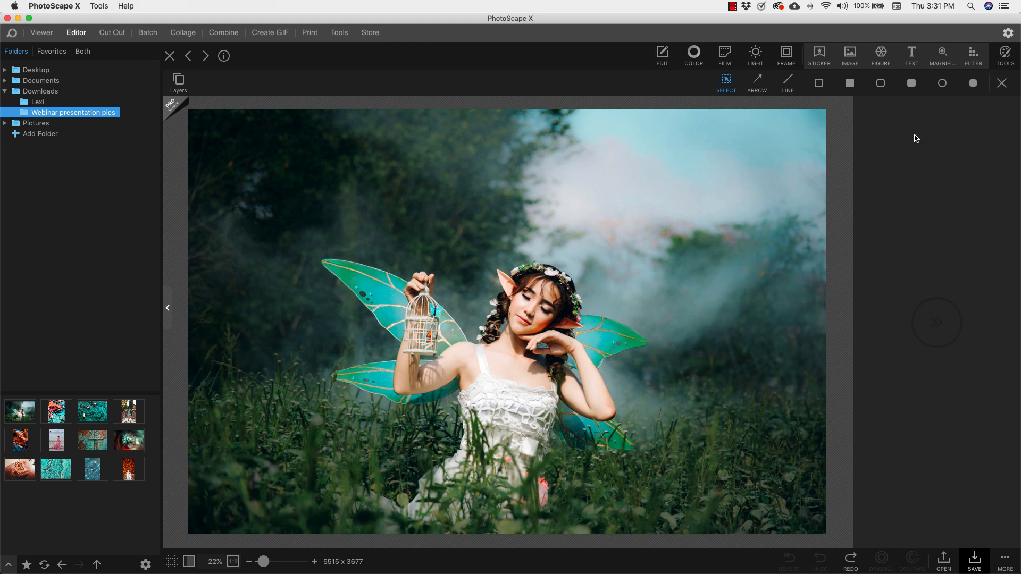
{"action": "left_click", "coordinate": [826, 56]}
{"action": "left_click", "coordinate": [852, 56]}
{"action": "left_click", "coordinate": [882, 55]}
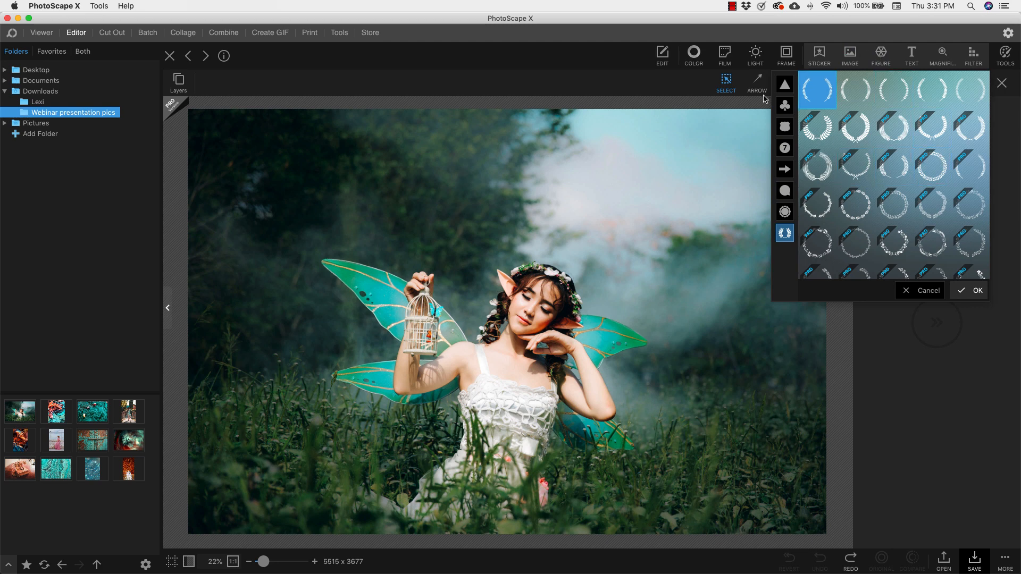
{"action": "left_click", "coordinate": [785, 106]}
{"action": "left_click", "coordinate": [786, 106]}
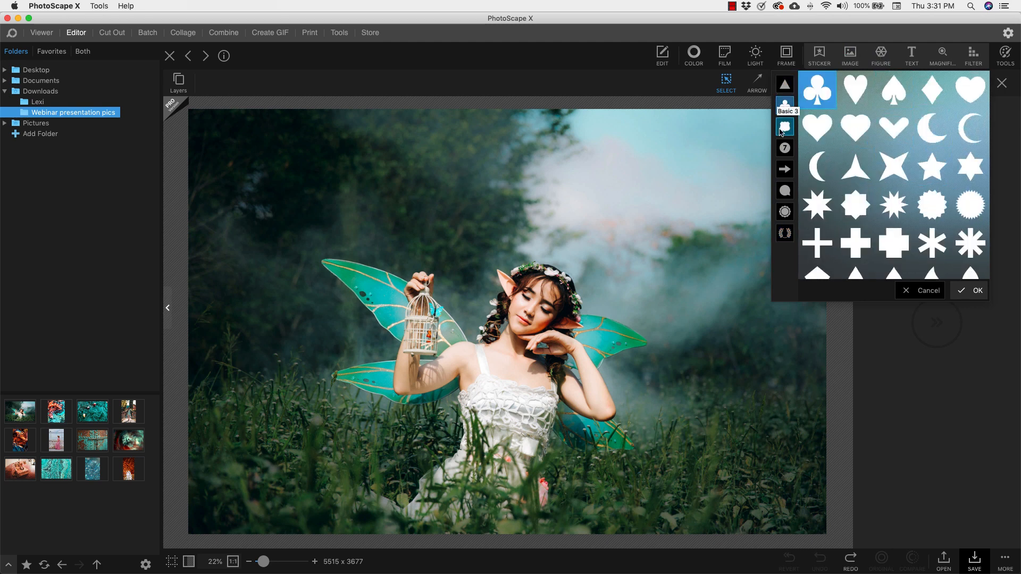
{"action": "left_click", "coordinate": [785, 127]}
{"action": "left_click", "coordinate": [786, 150]}
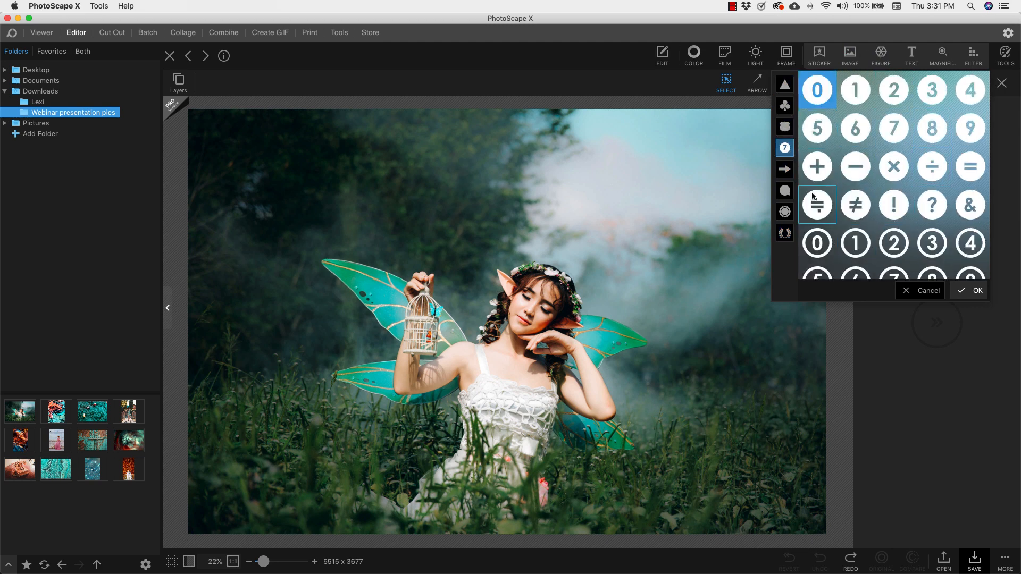
{"action": "left_click", "coordinate": [785, 173]}
{"action": "left_click", "coordinate": [785, 212]}
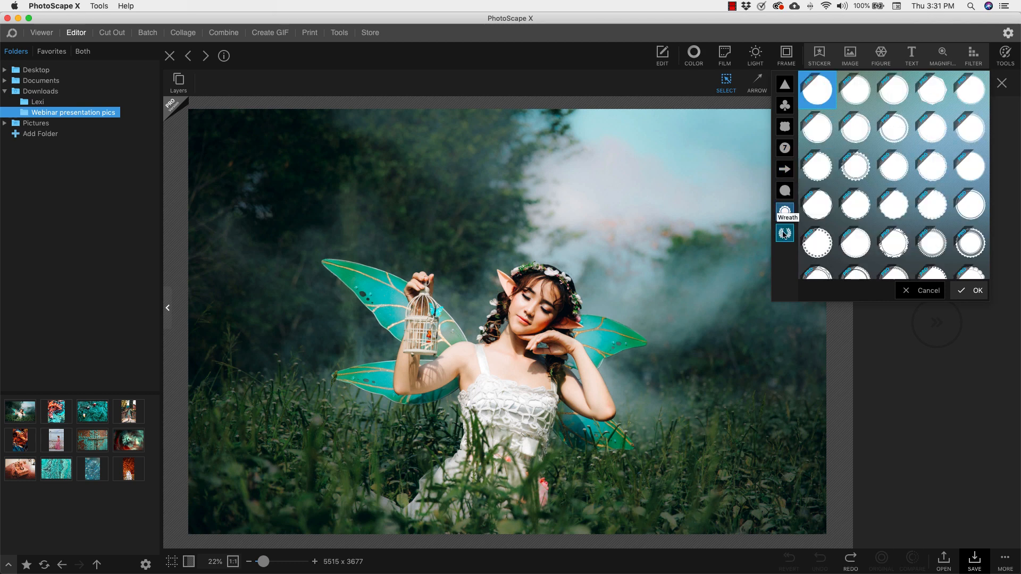
{"action": "left_click", "coordinate": [785, 234]}
Add the text "Hello" in the Impact font and color it dark red (#ffa12e2e)
{"action": "left_click", "coordinate": [914, 55]}
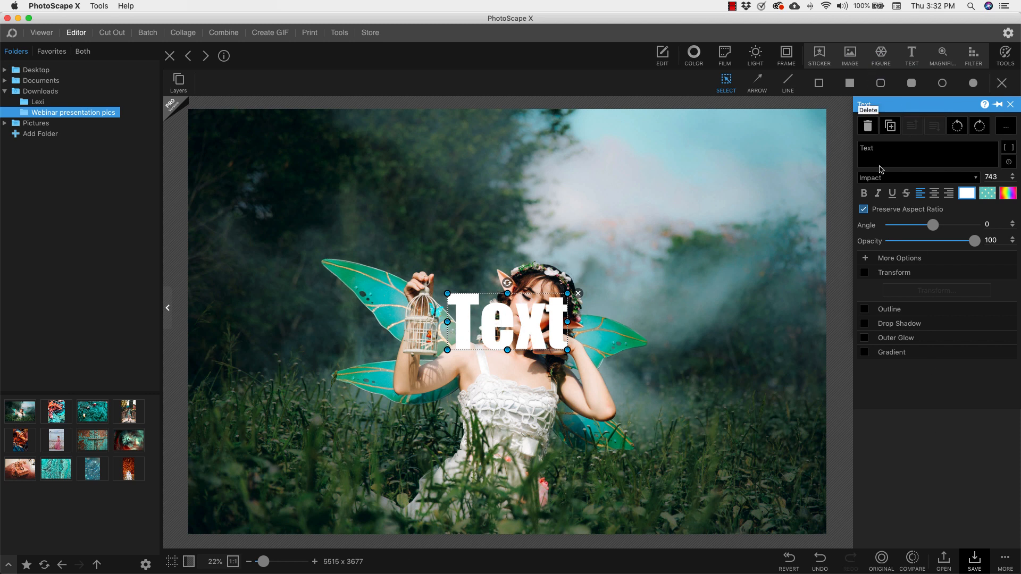
{"action": "double_click", "coordinate": [895, 151]}
{"action": "type", "text": "Hello"}
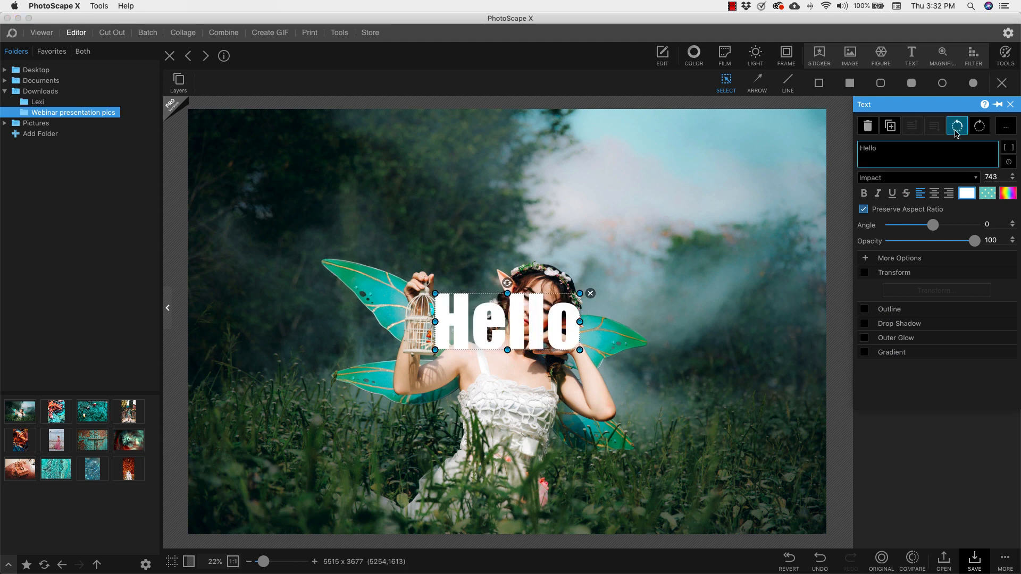
{"action": "left_click", "coordinate": [904, 182]}
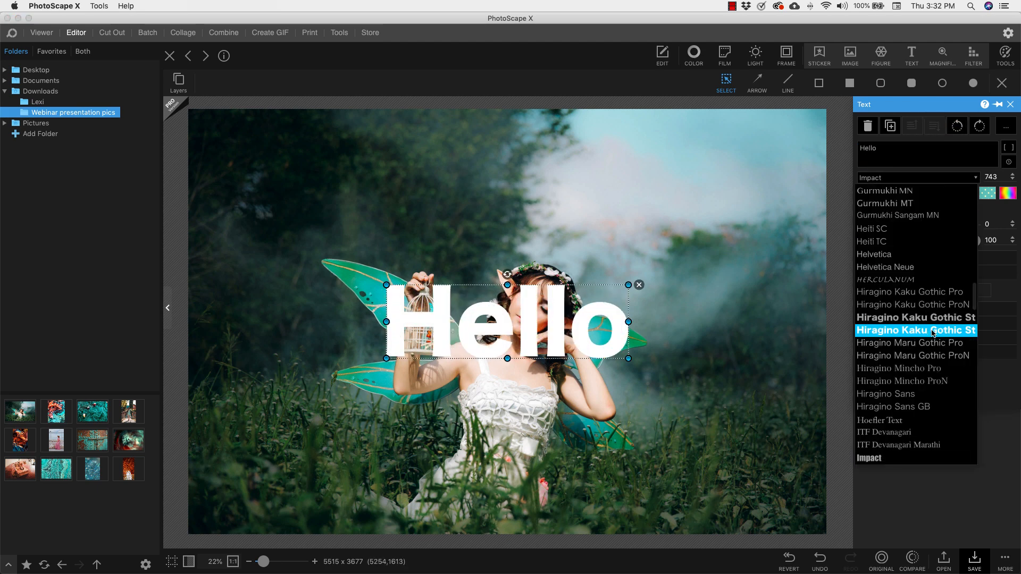
{"action": "left_click", "coordinate": [907, 182]}
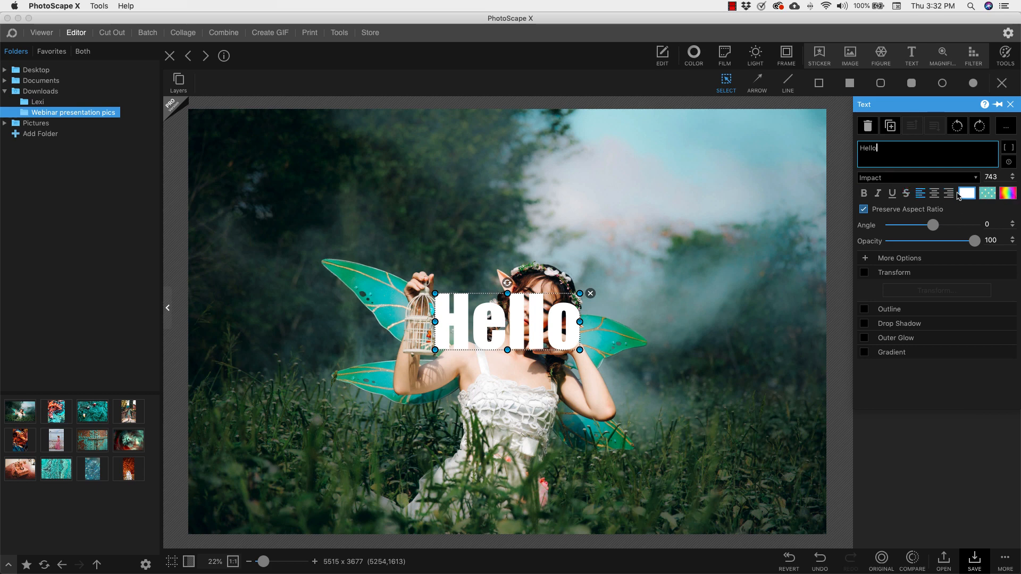
{"action": "left_click", "coordinate": [1000, 195]}
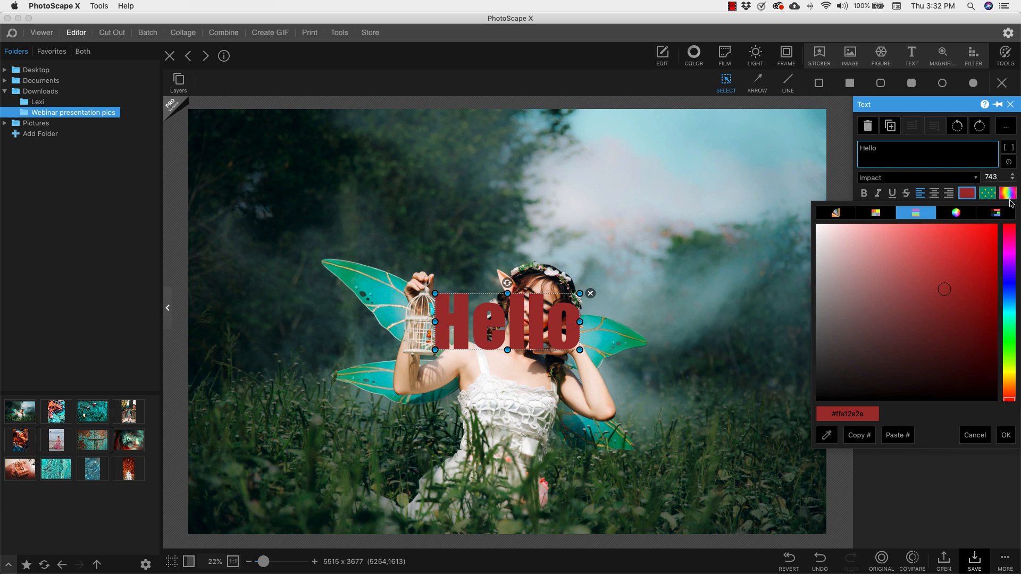
Add a second text object and try transforming it with a -30° angle and a horizontal Arch warp
{"action": "left_click", "coordinate": [912, 56]}
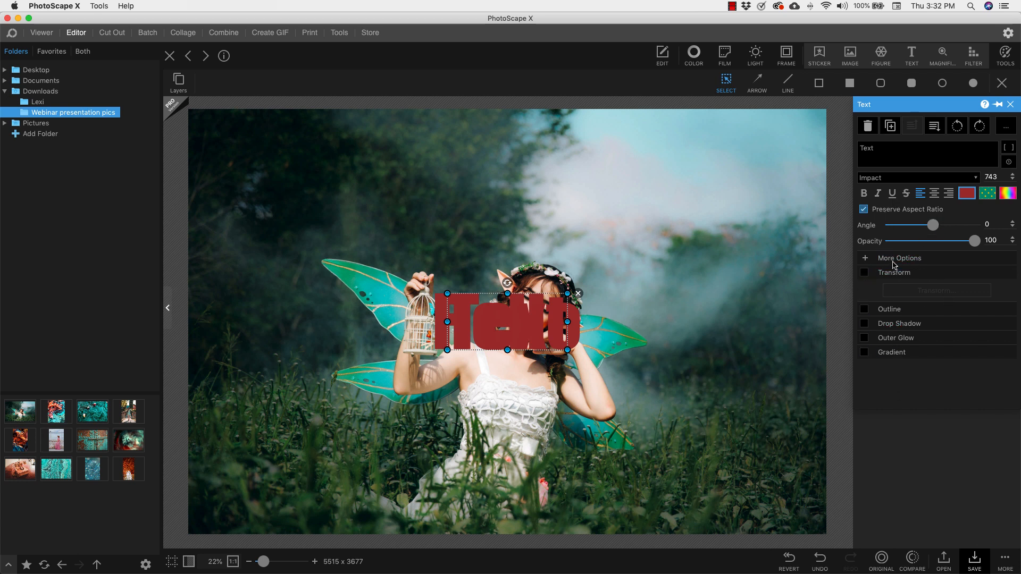
{"action": "left_click", "coordinate": [864, 273]}
{"action": "left_click", "coordinate": [904, 291]}
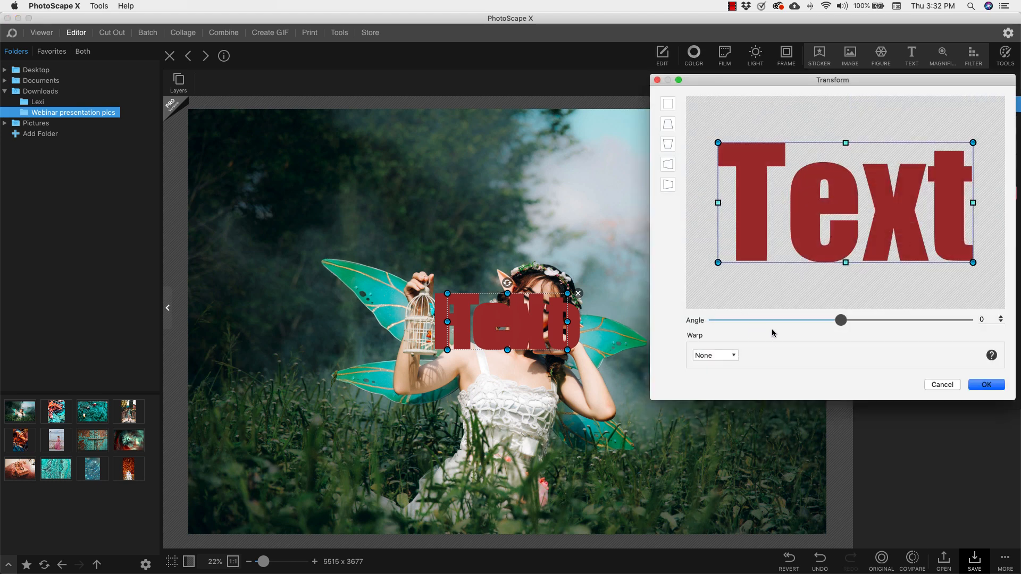
{"action": "left_click_drag", "start_coordinate": [842, 322], "coordinate": [820, 320]}
{"action": "left_click", "coordinate": [718, 358]}
{"action": "left_click", "coordinate": [713, 384]}
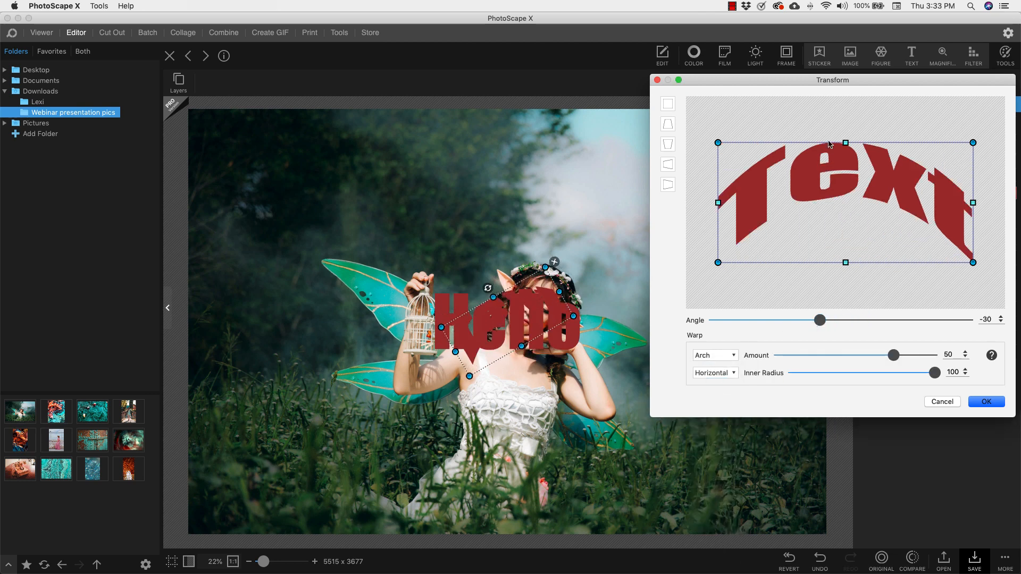
{"action": "left_click", "coordinate": [726, 373]}
Cancel the transform and delete the second text object, leaving the red "Hello" text selected
{"action": "left_click", "coordinate": [944, 404]}
{"action": "left_click", "coordinate": [943, 403]}
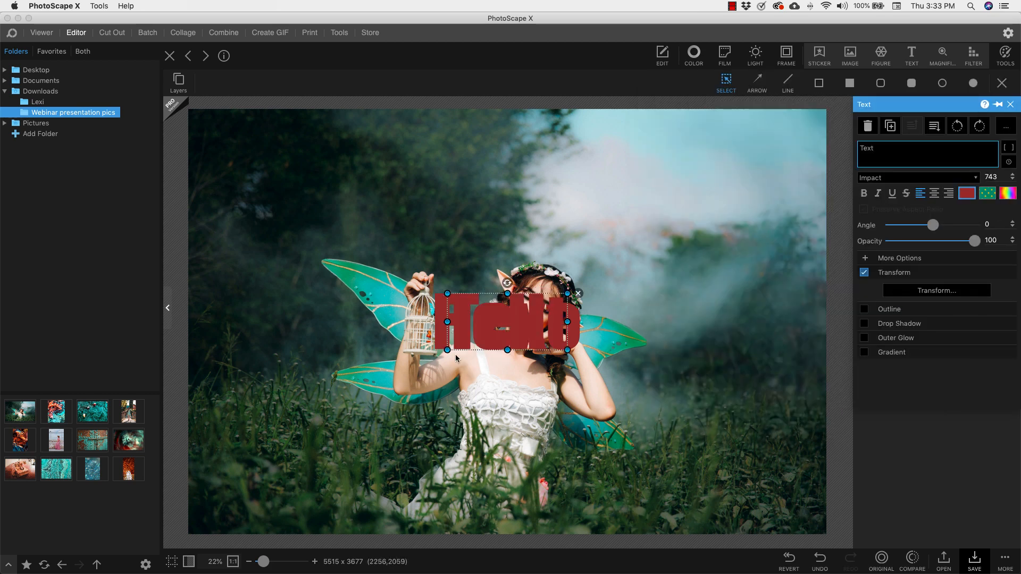
{"action": "key", "text": "Delete"}
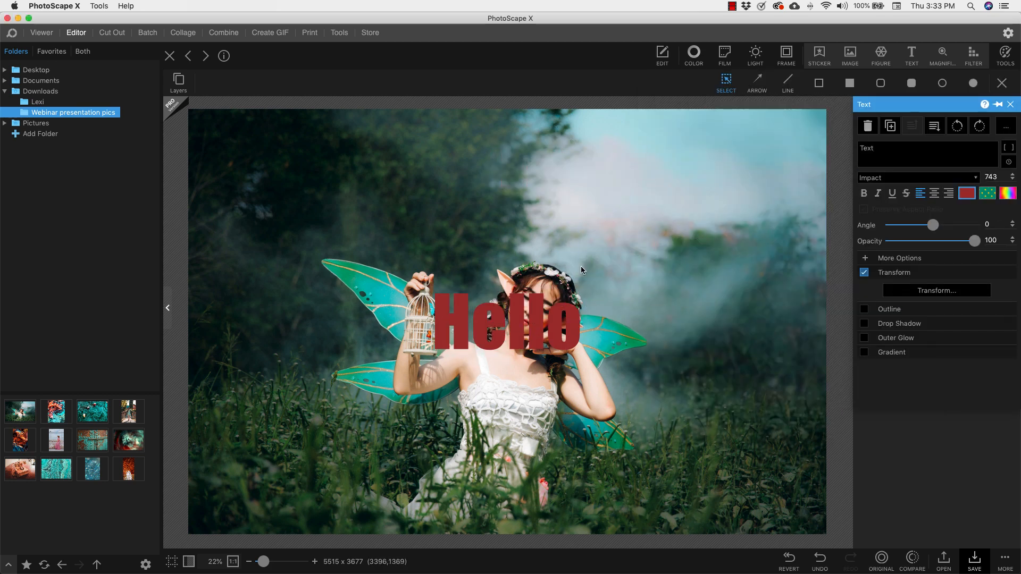
{"action": "left_click", "coordinate": [578, 319]}
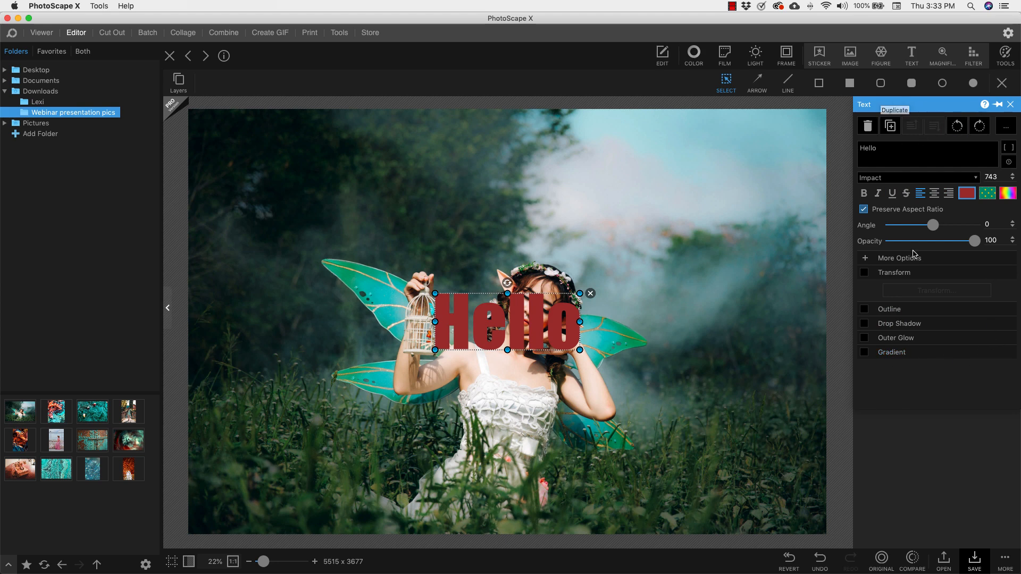
Add a magnifier with the white ring style, move it over the birdcage and enlarge it
{"action": "left_click", "coordinate": [944, 57]}
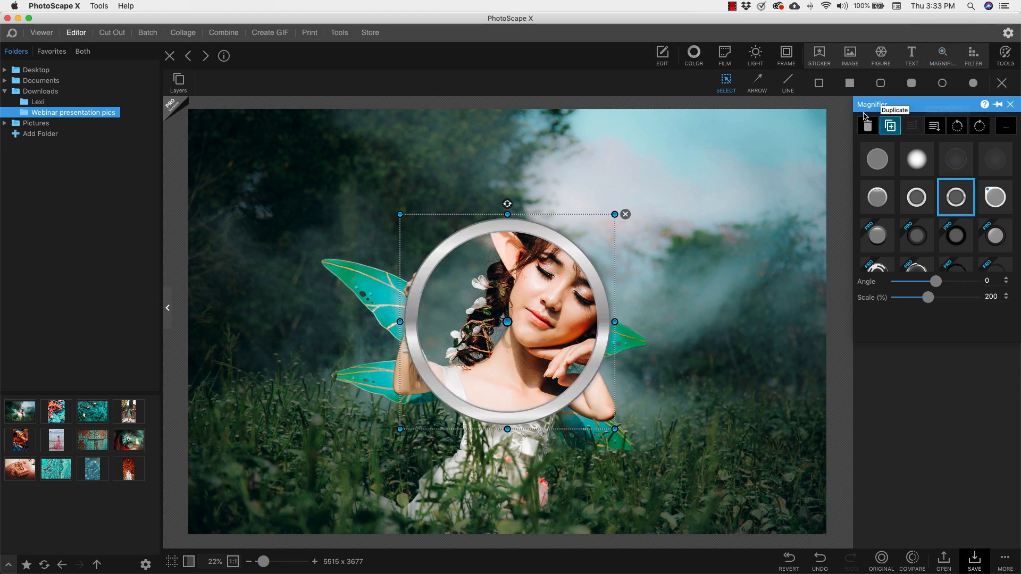
{"action": "left_click", "coordinate": [995, 198]}
{"action": "left_click", "coordinate": [916, 198]}
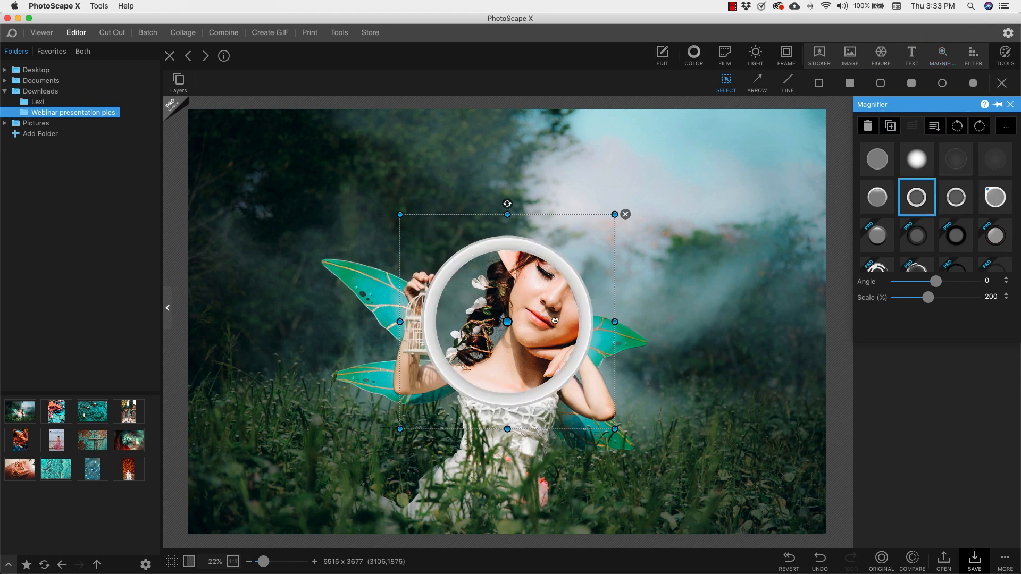
{"action": "left_click_drag", "start_coordinate": [554, 332], "coordinate": [466, 332]}
{"action": "left_click_drag", "start_coordinate": [533, 215], "coordinate": [553, 178]}
{"action": "mouse_move", "coordinate": [460, 282]}
{"action": "left_mouse_down"}
{"action": "mouse_move", "coordinate": [452, 302]}
{"action": "mouse_move", "coordinate": [457, 293]}
{"action": "left_mouse_up"}
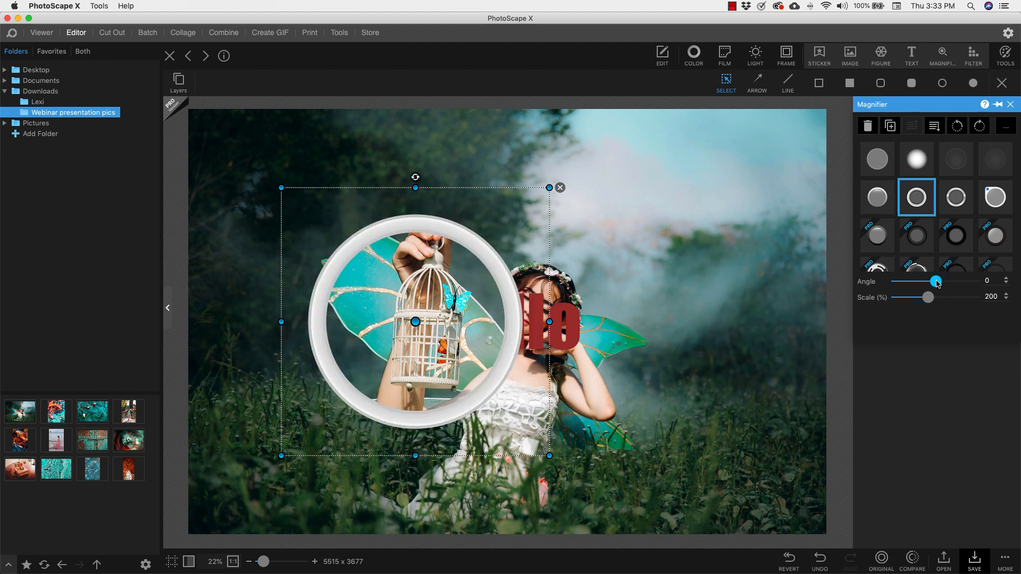
Set the magnifier's scale to 174%, switch it to the thin-outlined lens and shift it toward the fairy's wing
{"action": "mouse_move", "coordinate": [928, 298]}
{"action": "left_mouse_down"}
{"action": "mouse_move", "coordinate": [899, 299]}
{"action": "mouse_move", "coordinate": [941, 299]}
{"action": "mouse_move", "coordinate": [925, 299]}
{"action": "left_mouse_up"}
{"action": "left_click", "coordinate": [958, 167]}
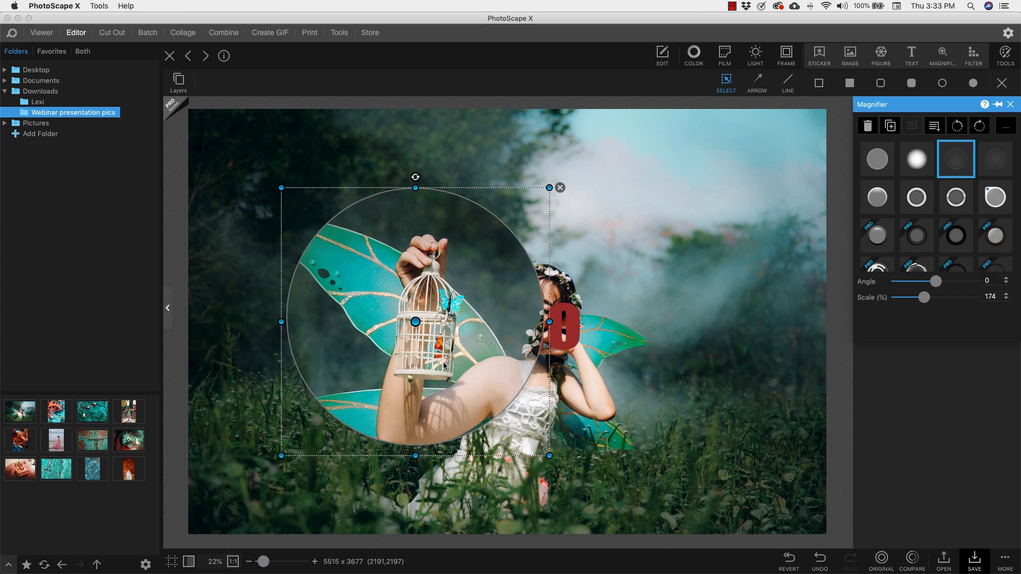
{"action": "left_click_drag", "start_coordinate": [441, 349], "coordinate": [406, 364]}
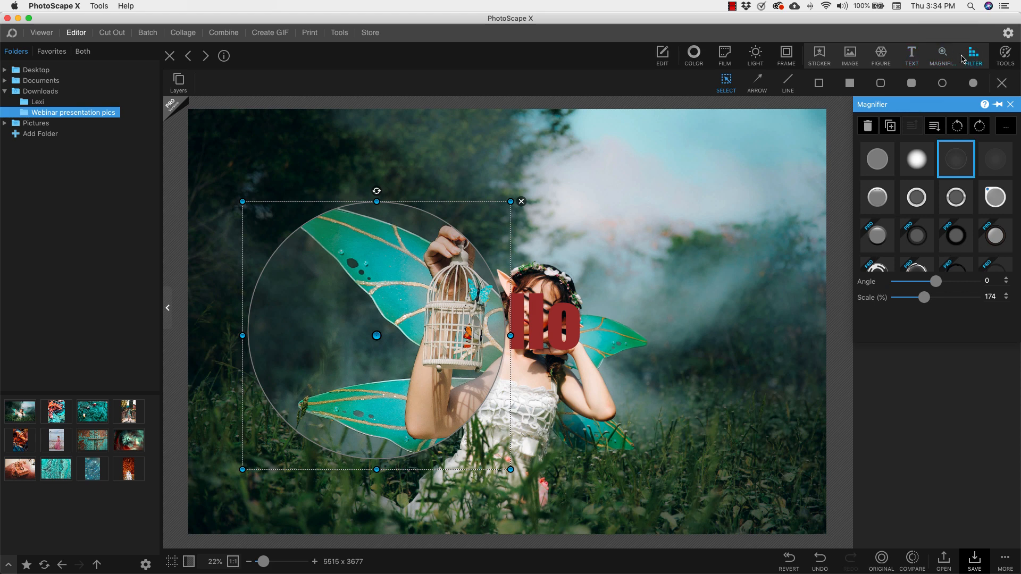
Add a blur filter area to the photo, and revert the photo to discard all inserted objects
{"action": "left_click", "coordinate": [977, 57]}
{"action": "left_click", "coordinate": [951, 79]}
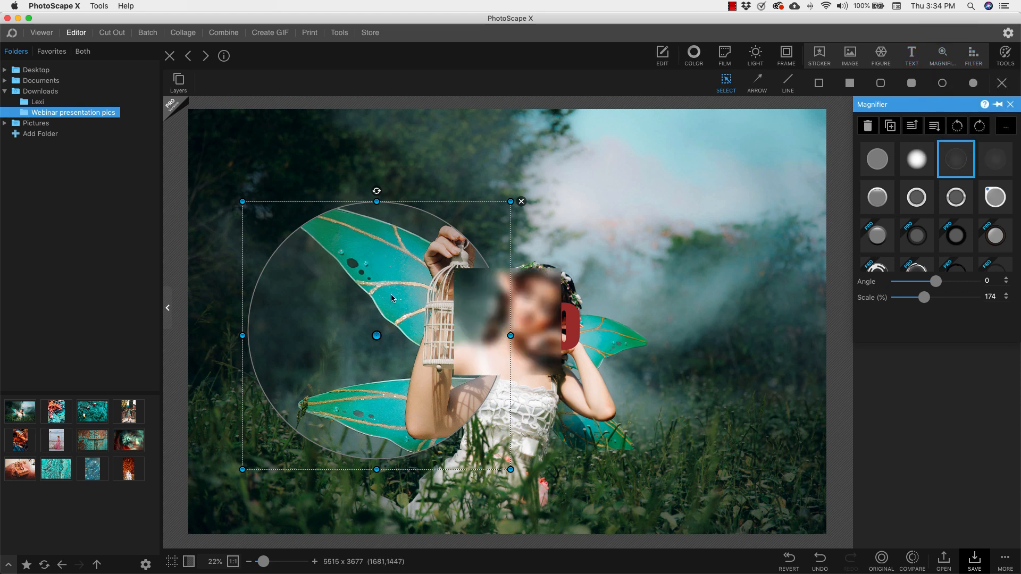
{"action": "left_click", "coordinate": [788, 561]}
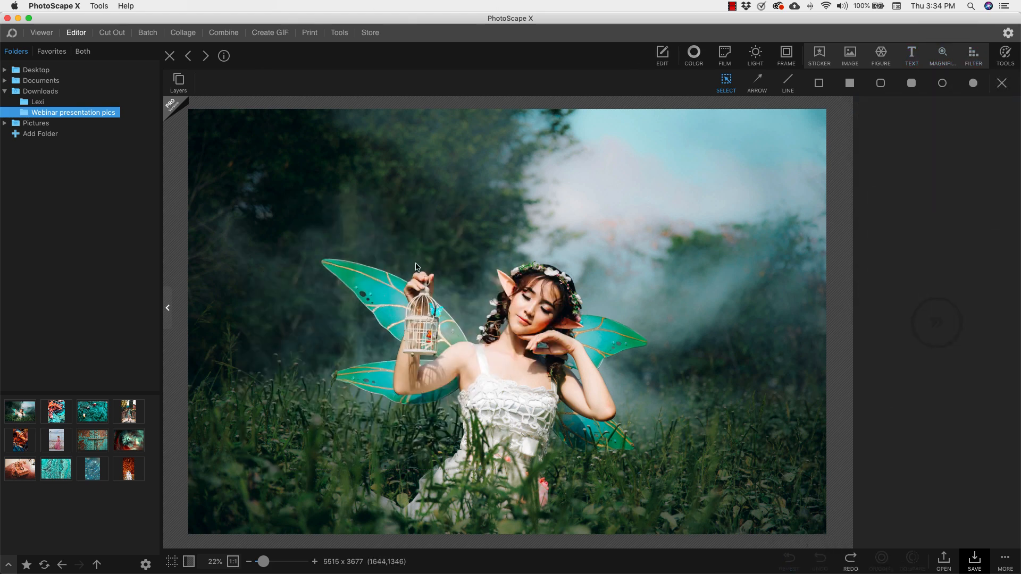
Insert a Blur filter area with strength 50 and move it over the birdcage and the raised hand
{"action": "left_click", "coordinate": [974, 57]}
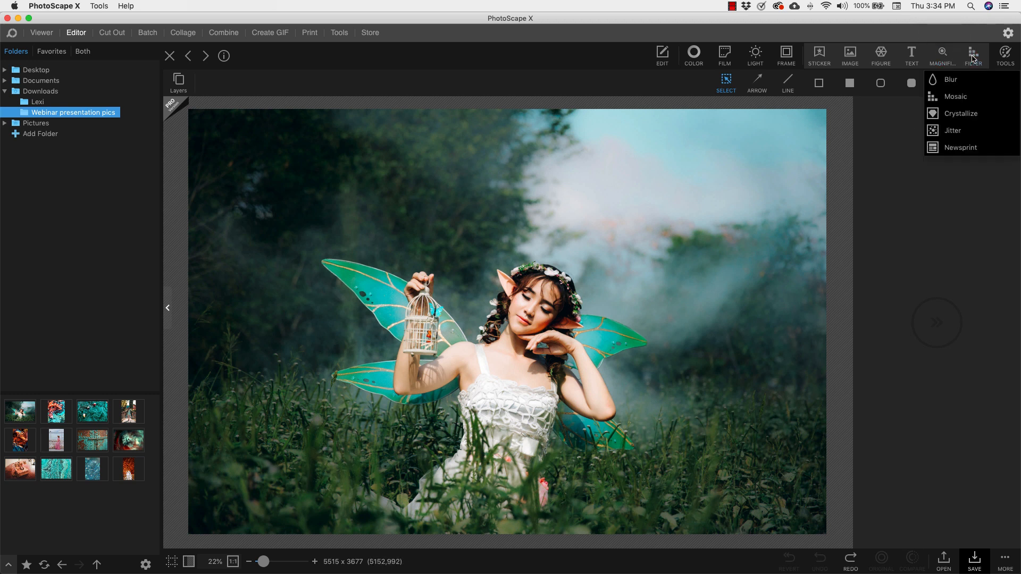
{"action": "left_click", "coordinate": [952, 80]}
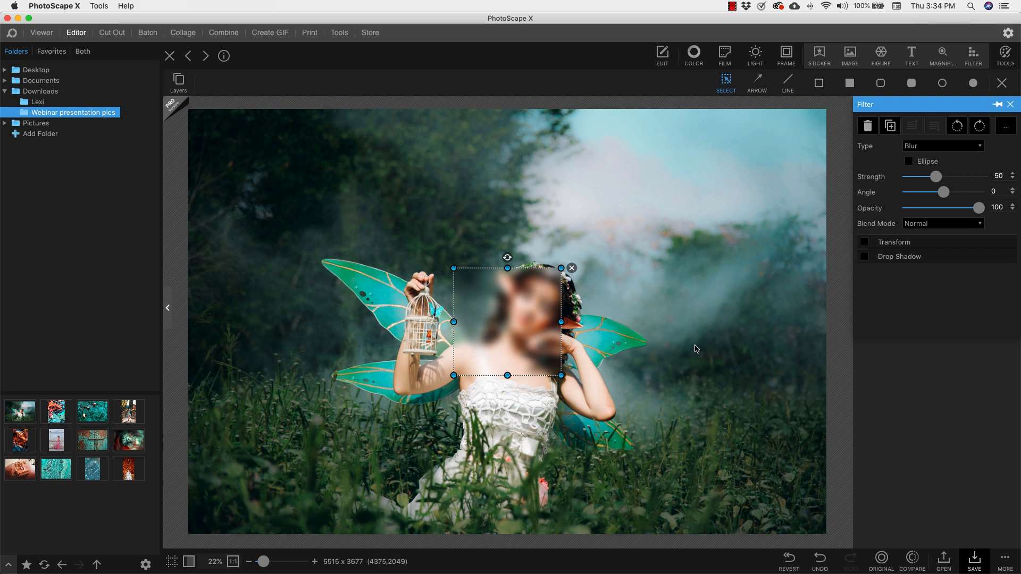
{"action": "left_click_drag", "start_coordinate": [540, 329], "coordinate": [447, 309]}
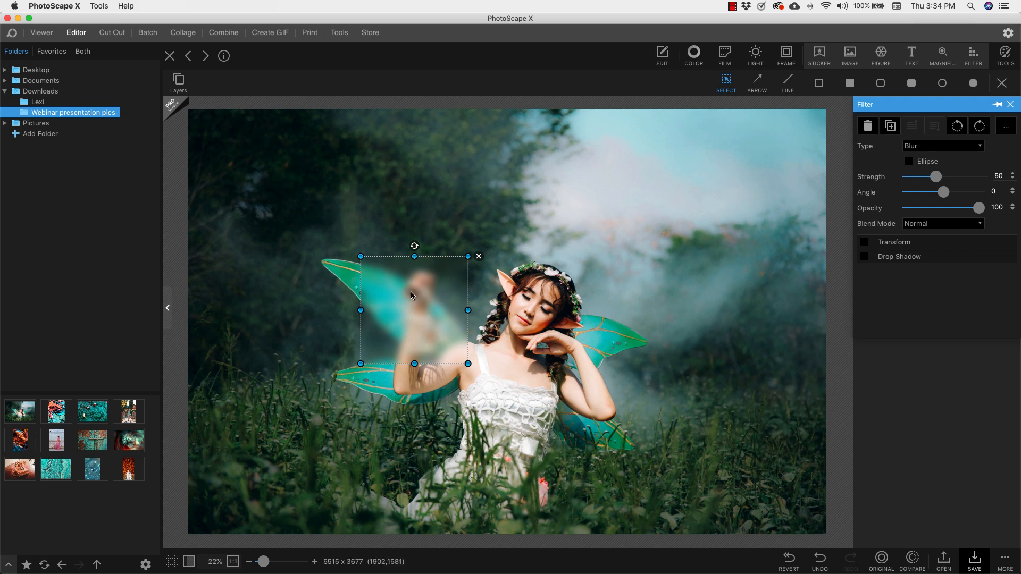
Show the available filter types, switch to the brush and retouching tools, and undo the blur filter area
{"action": "left_click", "coordinate": [977, 58]}
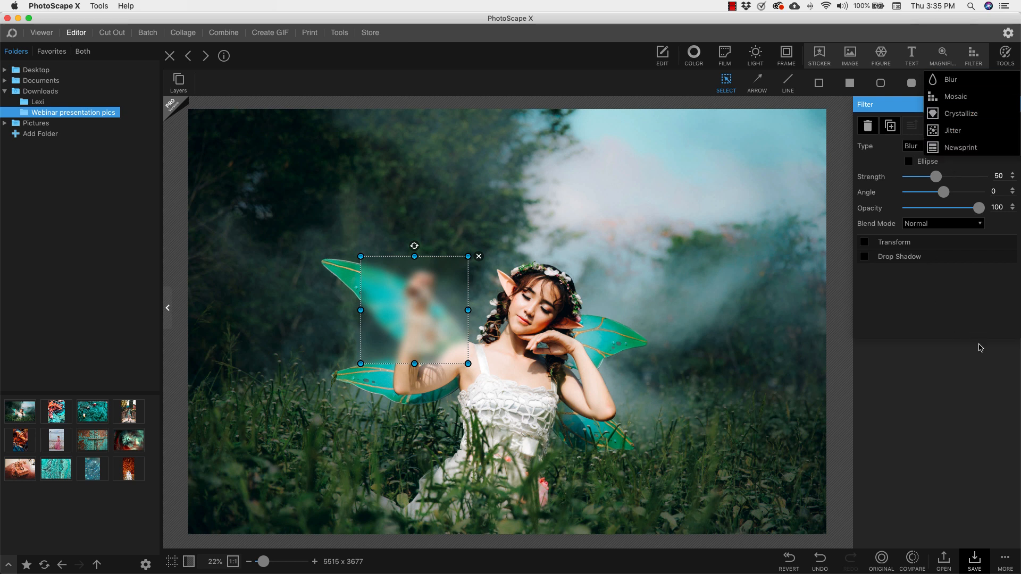
{"action": "left_click", "coordinate": [1007, 55]}
{"action": "left_click", "coordinate": [1007, 53]}
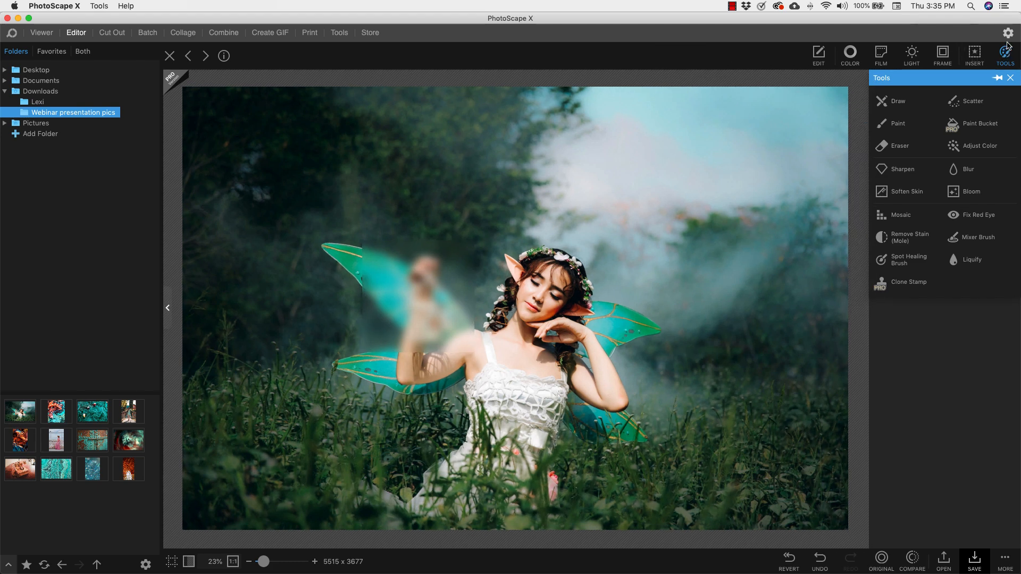
{"action": "left_click", "coordinate": [820, 559]}
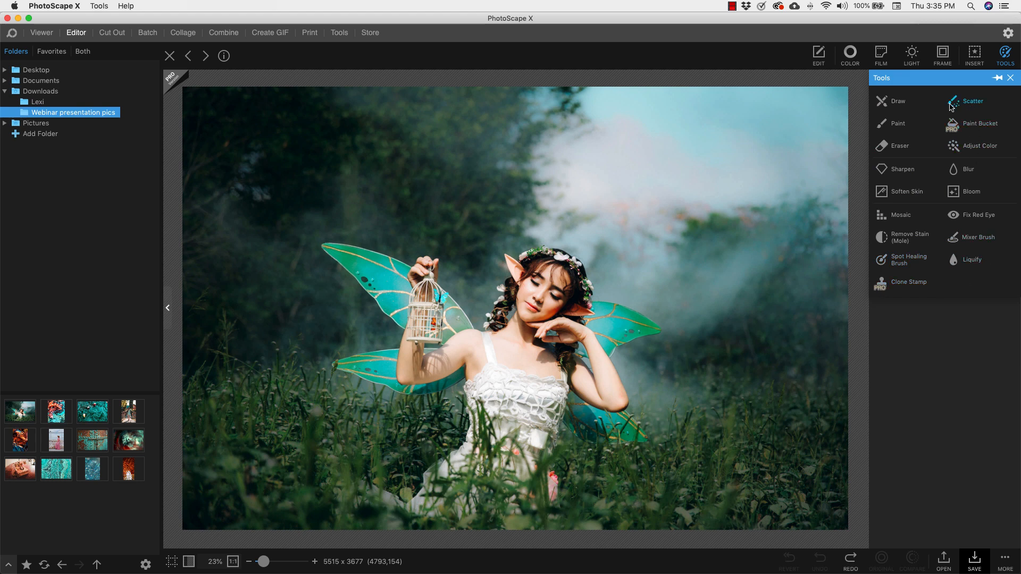
Draw a cyan freehand curve across the sky with a soft brush at size 45, and another with a textured brush at size 10
{"action": "left_click", "coordinate": [899, 104]}
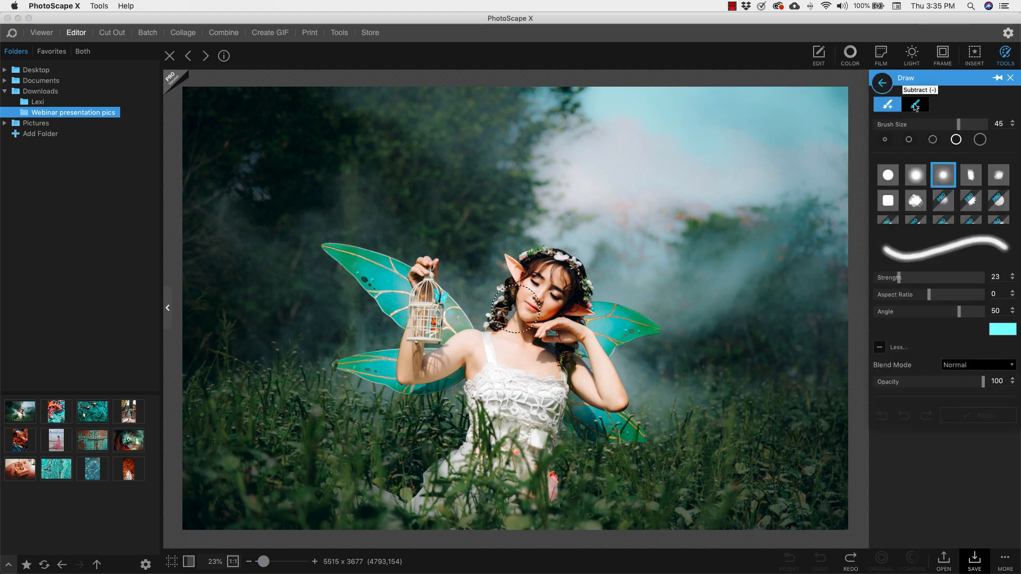
{"action": "mouse_move", "coordinate": [540, 151]}
{"action": "left_mouse_down"}
{"action": "mouse_move", "coordinate": [600, 221]}
{"action": "mouse_move", "coordinate": [739, 287]}
{"action": "left_mouse_up"}
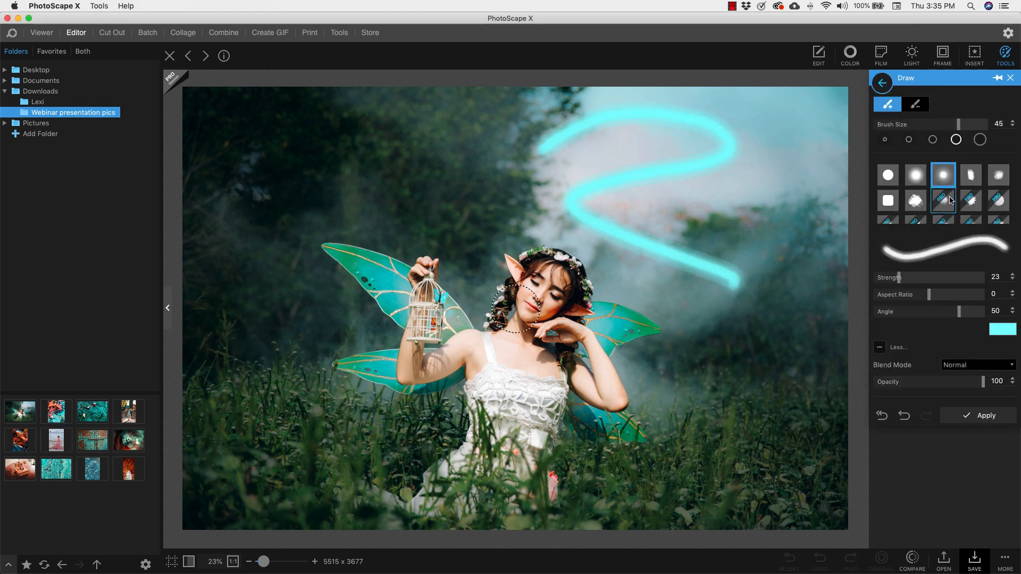
{"action": "left_click", "coordinate": [963, 176]}
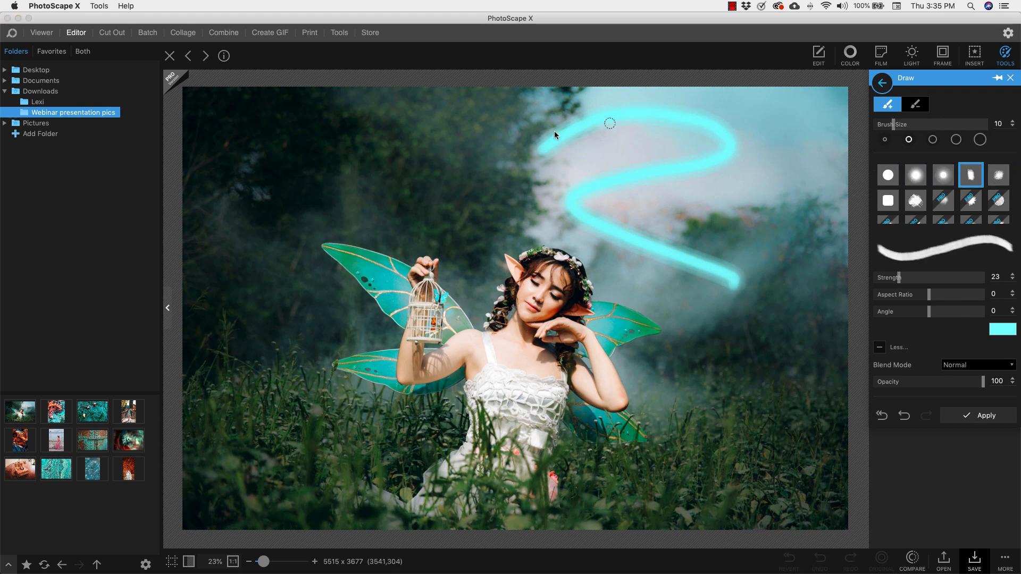
{"action": "mouse_move", "coordinate": [430, 185]}
{"action": "left_mouse_down"}
{"action": "mouse_move", "coordinate": [454, 151]}
{"action": "mouse_move", "coordinate": [571, 163]}
{"action": "mouse_move", "coordinate": [535, 194]}
{"action": "mouse_move", "coordinate": [570, 217]}
{"action": "left_mouse_up"}
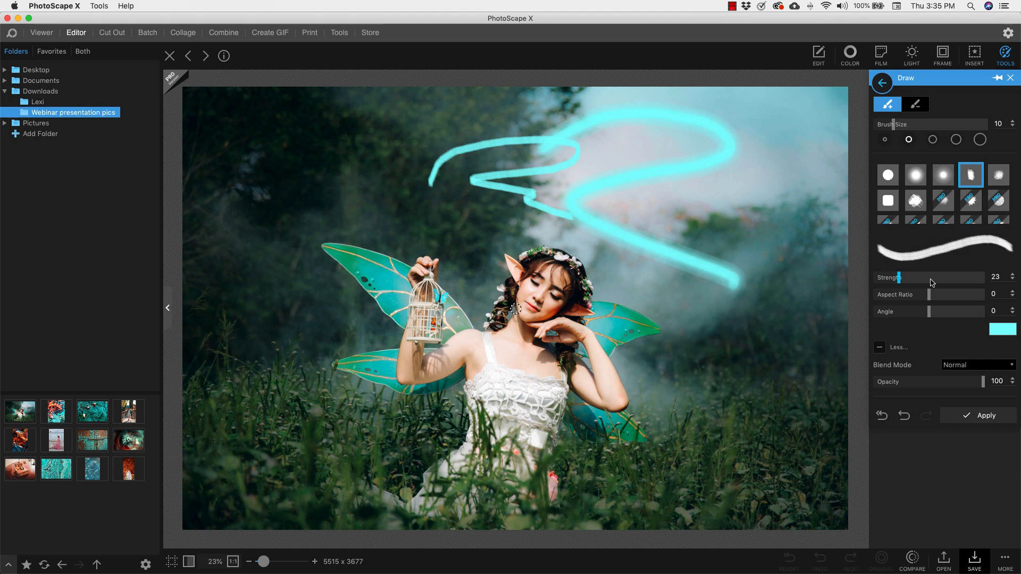
Set the brush to strength 84, aspect ratio 4 and angle 61, and draw a zigzag stroke in the sky above the rear wing
{"action": "mouse_move", "coordinate": [899, 281]}
{"action": "left_mouse_down"}
{"action": "mouse_move", "coordinate": [959, 279]}
{"action": "mouse_move", "coordinate": [952, 293]}
{"action": "mouse_move", "coordinate": [964, 294]}
{"action": "mouse_move", "coordinate": [933, 295]}
{"action": "mouse_move", "coordinate": [928, 306]}
{"action": "mouse_move", "coordinate": [966, 312]}
{"action": "left_mouse_up"}
{"action": "mouse_move", "coordinate": [726, 191]}
{"action": "left_mouse_down"}
{"action": "mouse_move", "coordinate": [788, 184]}
{"action": "mouse_move", "coordinate": [711, 226]}
{"action": "mouse_move", "coordinate": [778, 288]}
{"action": "left_mouse_up"}
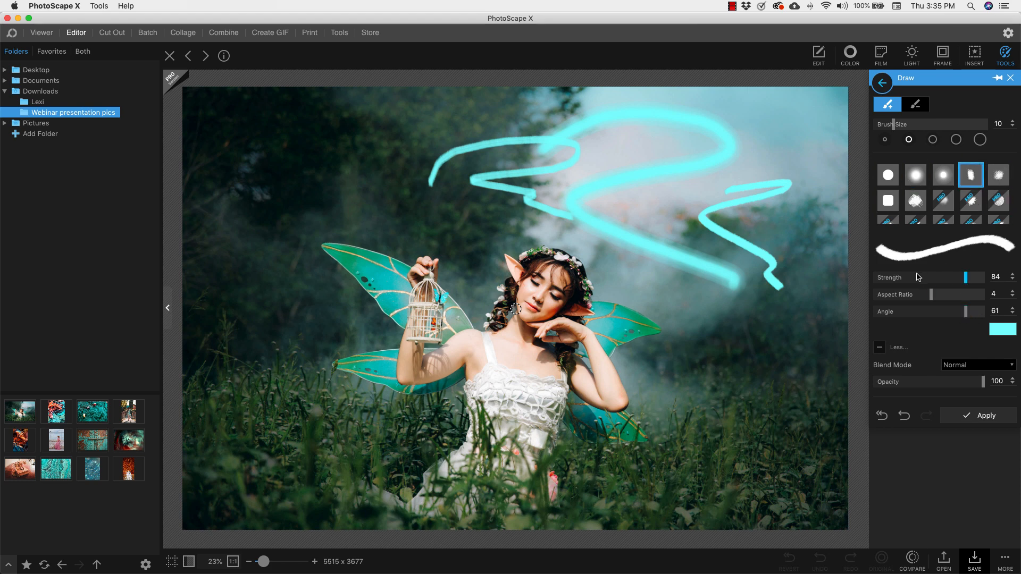
{"action": "left_click", "coordinate": [999, 334]}
{"action": "left_click", "coordinate": [922, 366]}
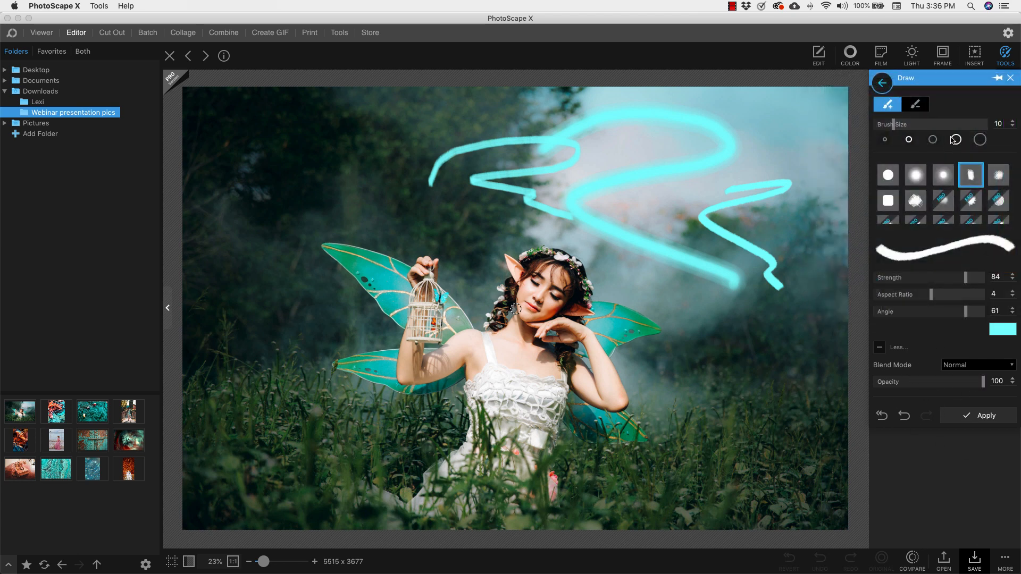
Leave the Draw tool and undo all the cyan brush strokes
{"action": "left_click", "coordinate": [1011, 79]}
{"action": "left_click", "coordinate": [1005, 54]}
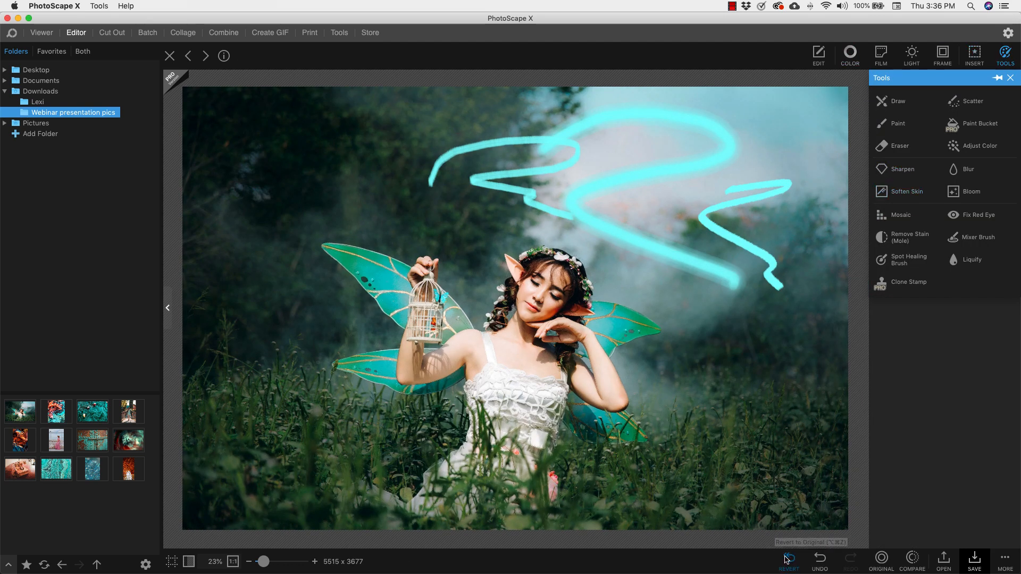
{"action": "left_click", "coordinate": [820, 558]}
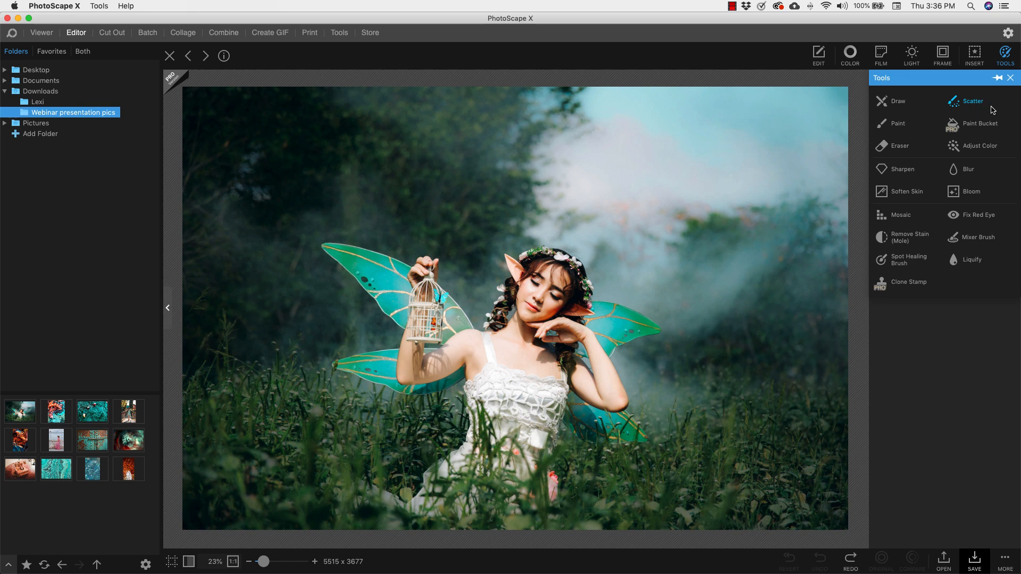
Scatter multicolored confetti across the upper part of the photo and pink hearts over the sky, using brush size 10 and strength 78
{"action": "left_click", "coordinate": [964, 102]}
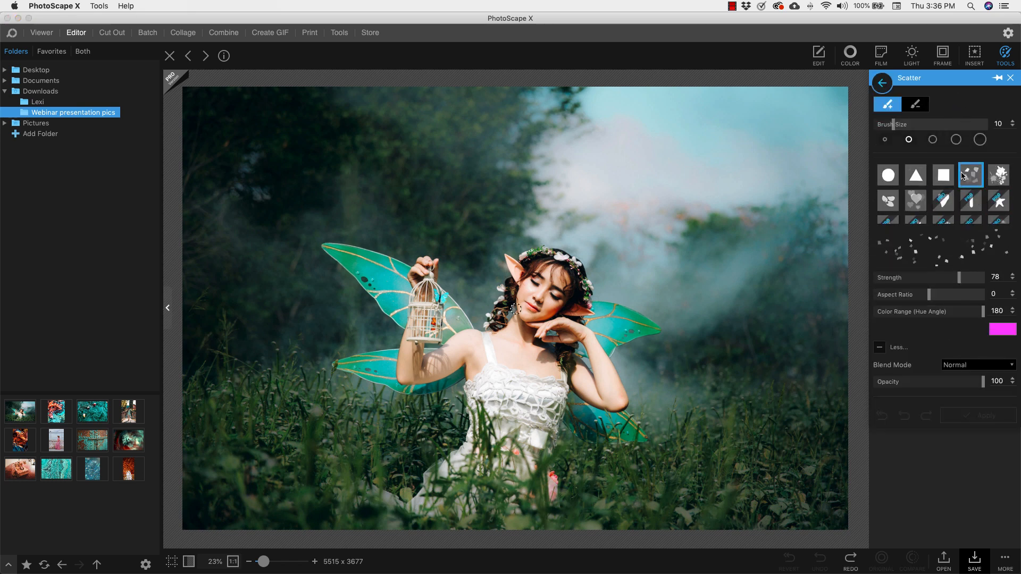
{"action": "mouse_move", "coordinate": [344, 166]}
{"action": "left_mouse_down"}
{"action": "mouse_move", "coordinate": [372, 136]}
{"action": "mouse_move", "coordinate": [624, 213]}
{"action": "mouse_move", "coordinate": [430, 198]}
{"action": "left_mouse_up"}
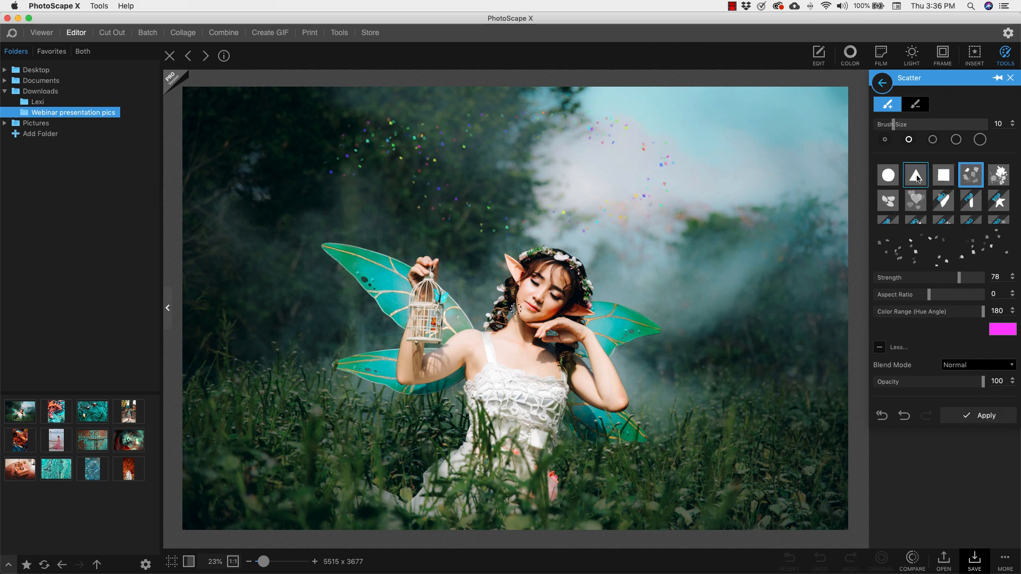
{"action": "left_click", "coordinate": [915, 202]}
{"action": "mouse_move", "coordinate": [508, 150]}
{"action": "left_mouse_down"}
{"action": "mouse_move", "coordinate": [614, 154]}
{"action": "mouse_move", "coordinate": [706, 303]}
{"action": "mouse_move", "coordinate": [741, 318]}
{"action": "left_mouse_up"}
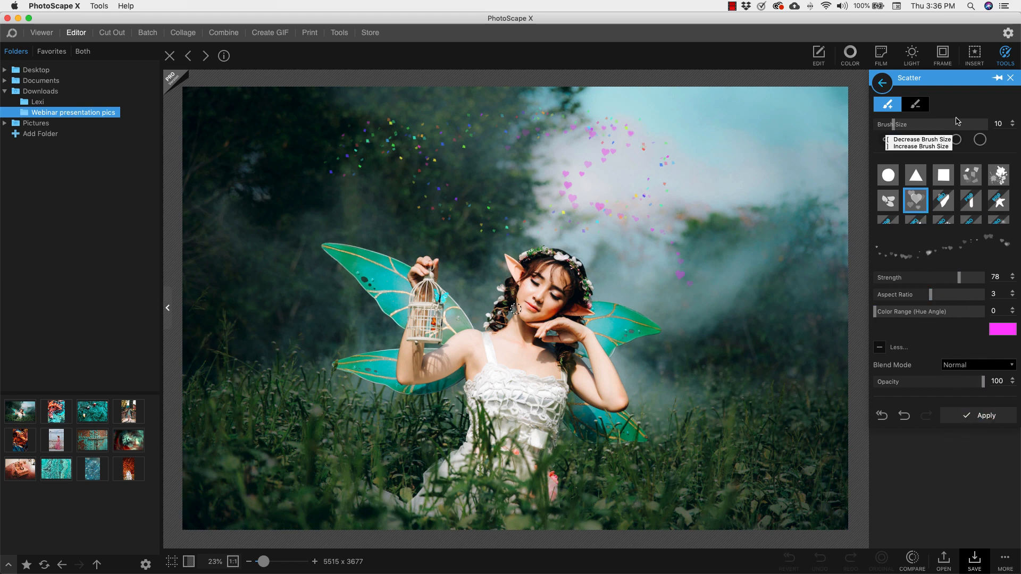
{"action": "left_click", "coordinate": [1011, 79]}
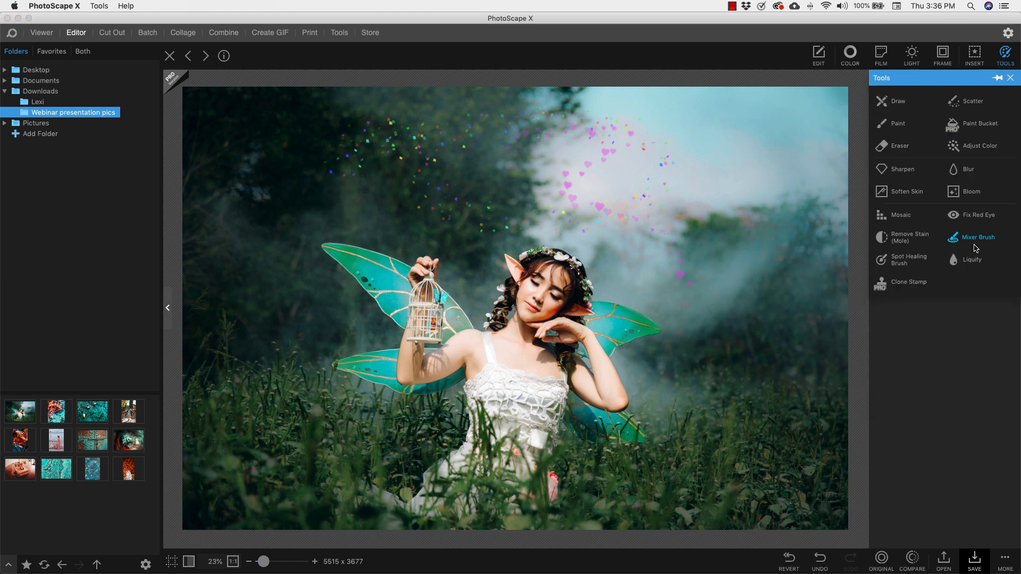
Remove the clear beads and small specks from the fairy's wing beside the birdcage with the Spot Healing Brush at size 30
{"action": "left_click", "coordinate": [915, 261]}
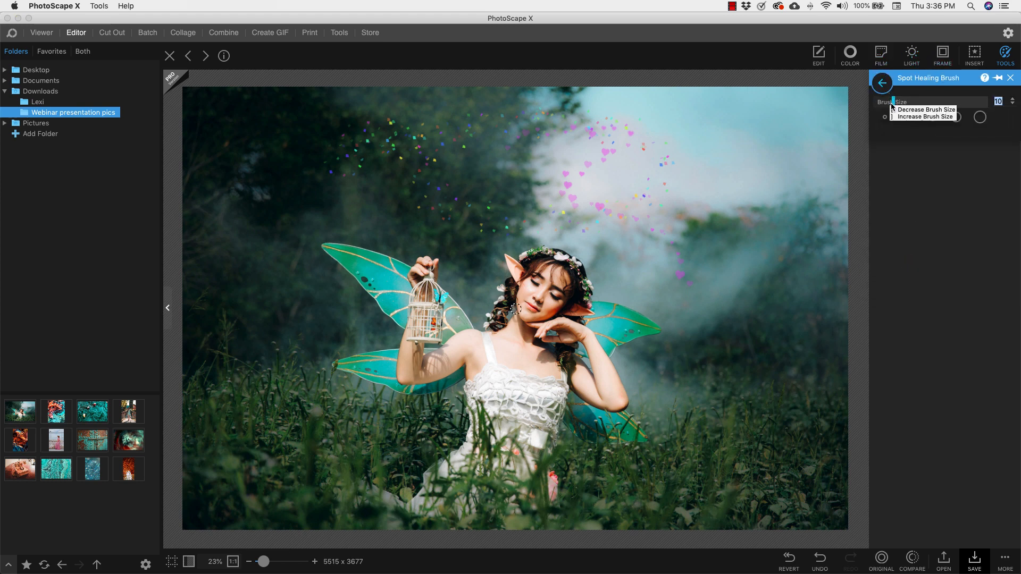
{"action": "left_click", "coordinate": [934, 118]}
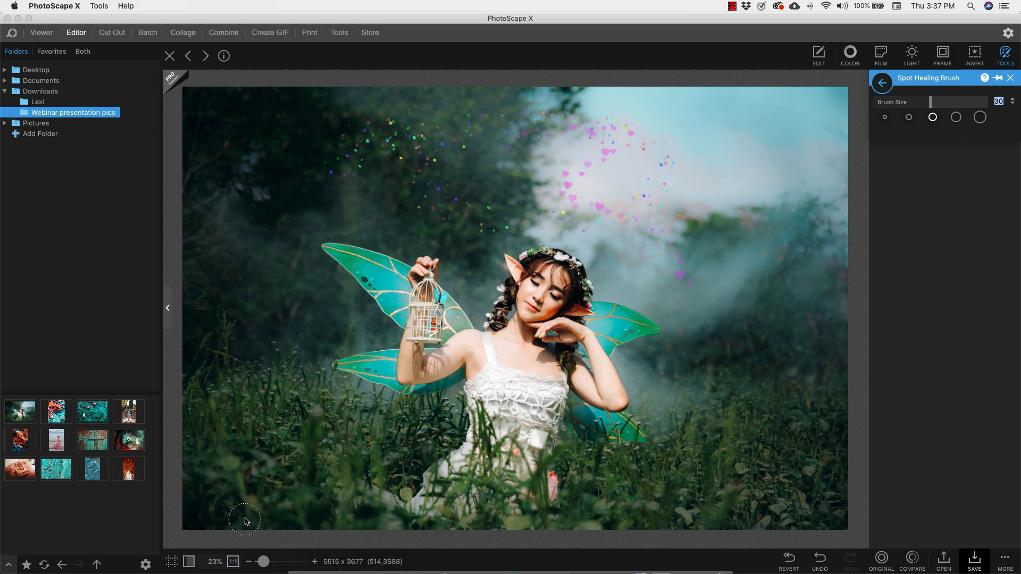
{"action": "left_click_drag", "start_coordinate": [263, 563], "coordinate": [275, 563]}
{"action": "scroll", "coordinate": [277, 472], "scroll_direction": "left", "scroll_amount": 6}
{"action": "scroll", "coordinate": [276, 473], "scroll_direction": "up", "scroll_amount": 2}
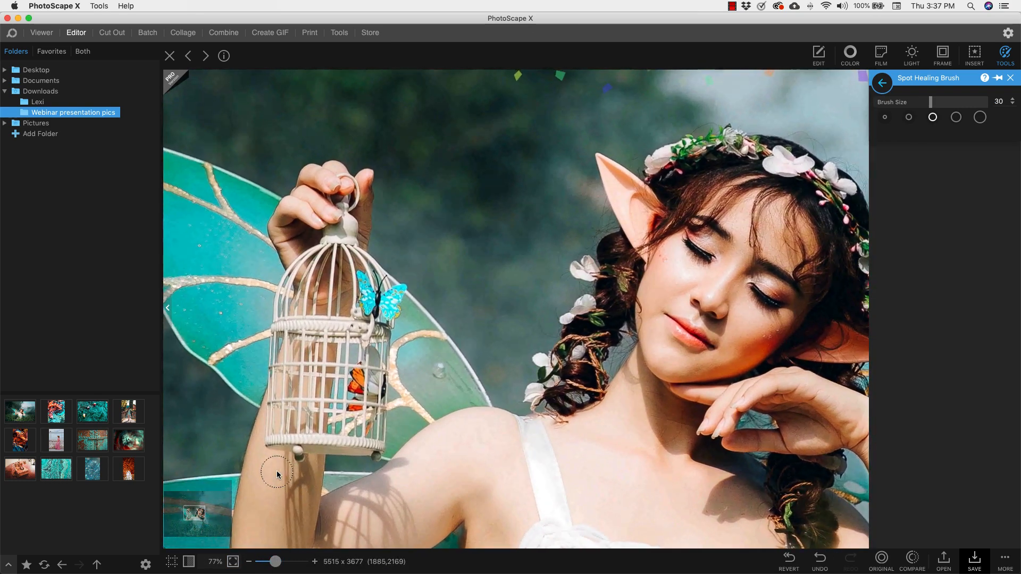
{"action": "scroll", "coordinate": [277, 472], "scroll_direction": "up", "scroll_amount": 1}
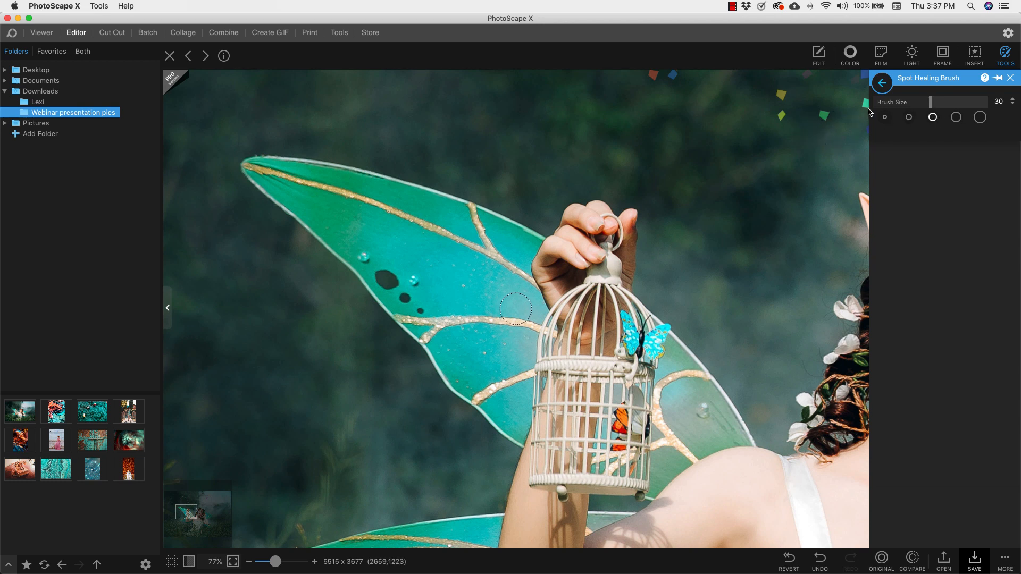
{"action": "left_click", "coordinate": [367, 259]}
{"action": "left_click", "coordinate": [421, 285]}
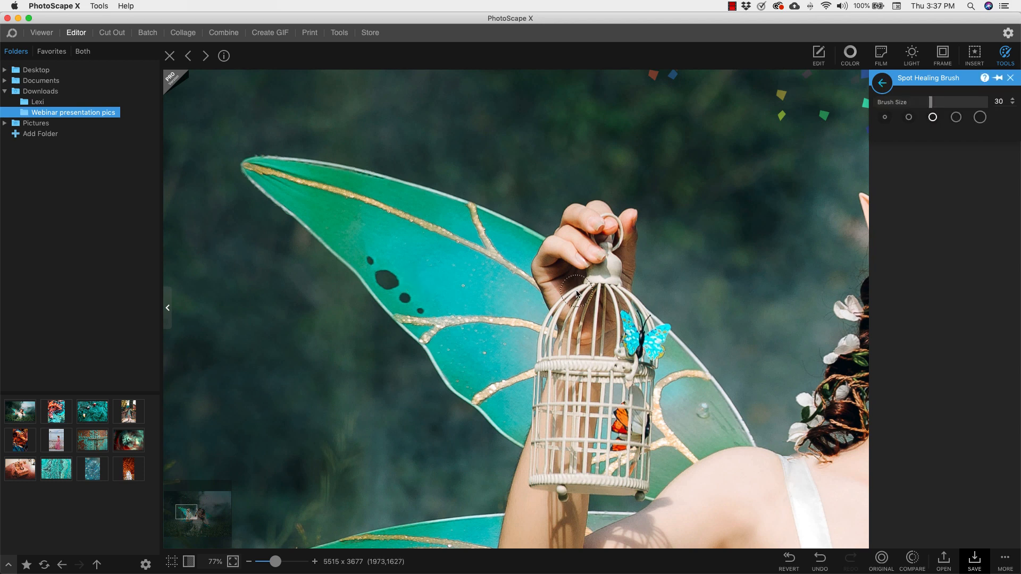
{"action": "left_click", "coordinate": [460, 292]}
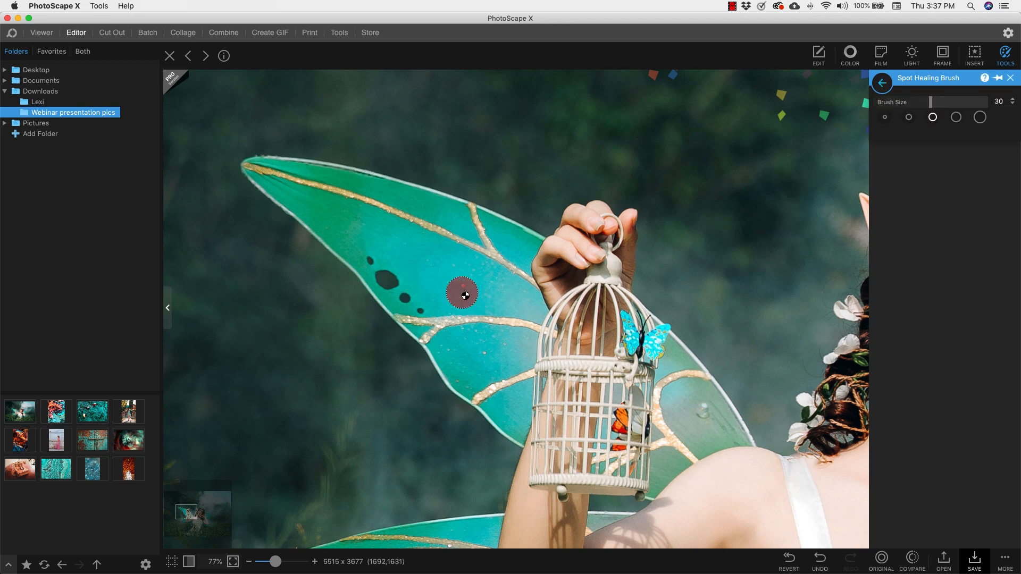
{"action": "left_click", "coordinate": [490, 365]}
{"action": "left_click", "coordinate": [708, 417]}
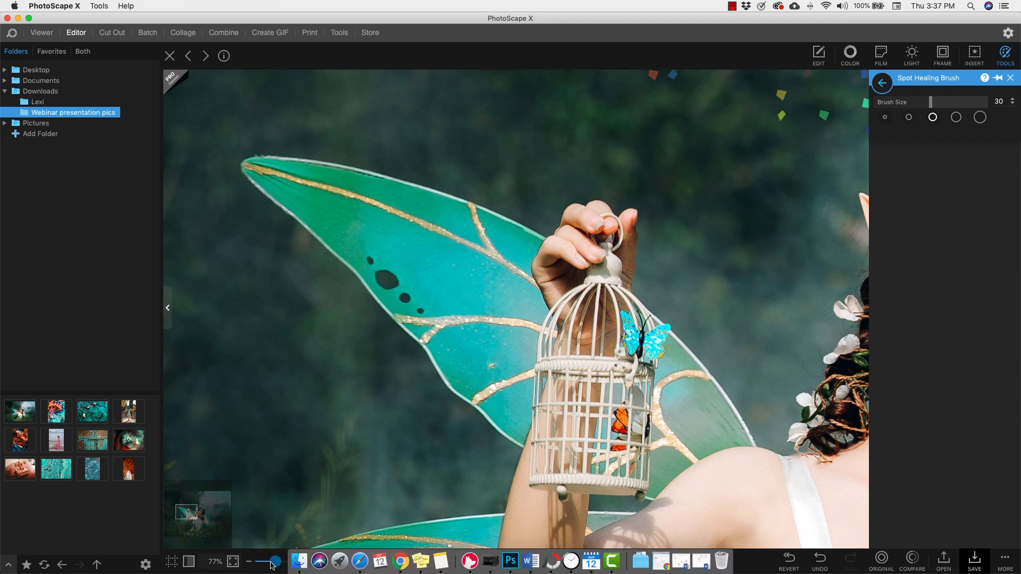
{"action": "left_click_drag", "start_coordinate": [271, 567], "coordinate": [265, 567]}
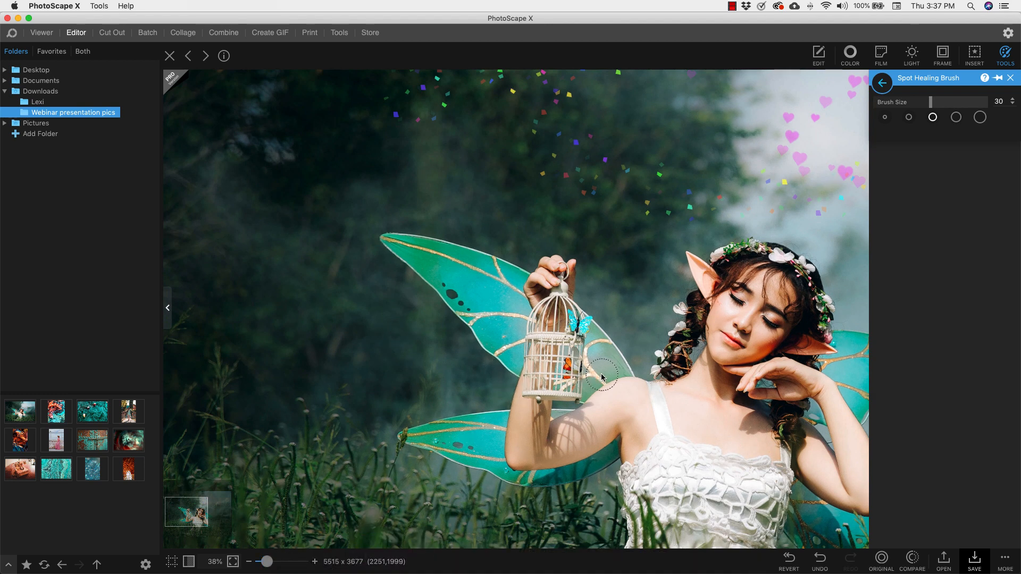
{"action": "left_click", "coordinate": [883, 84]}
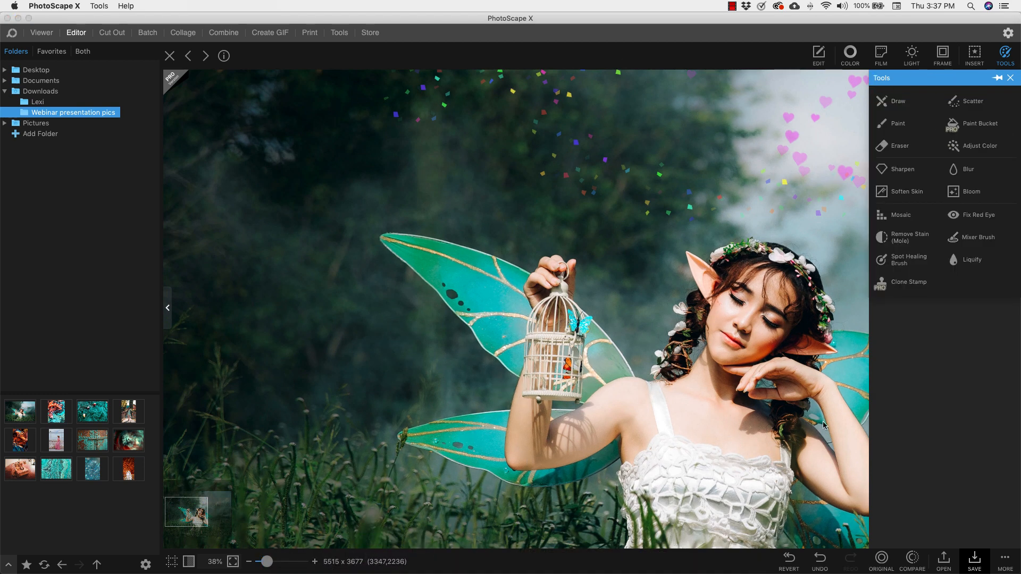
{"action": "scroll", "coordinate": [636, 224], "scroll_direction": "right", "scroll_amount": 5}
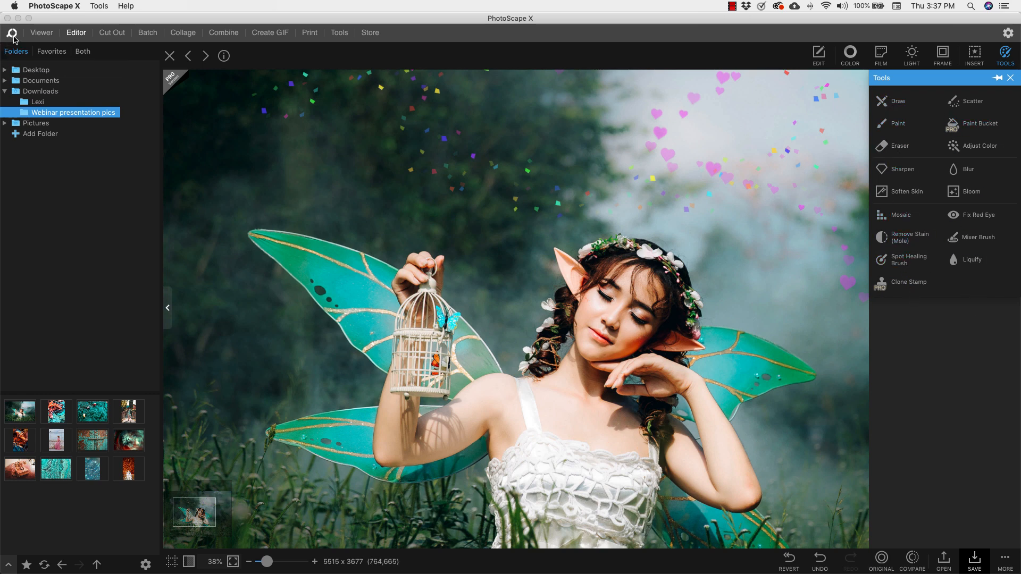
{"action": "left_click", "coordinate": [1010, 78]}
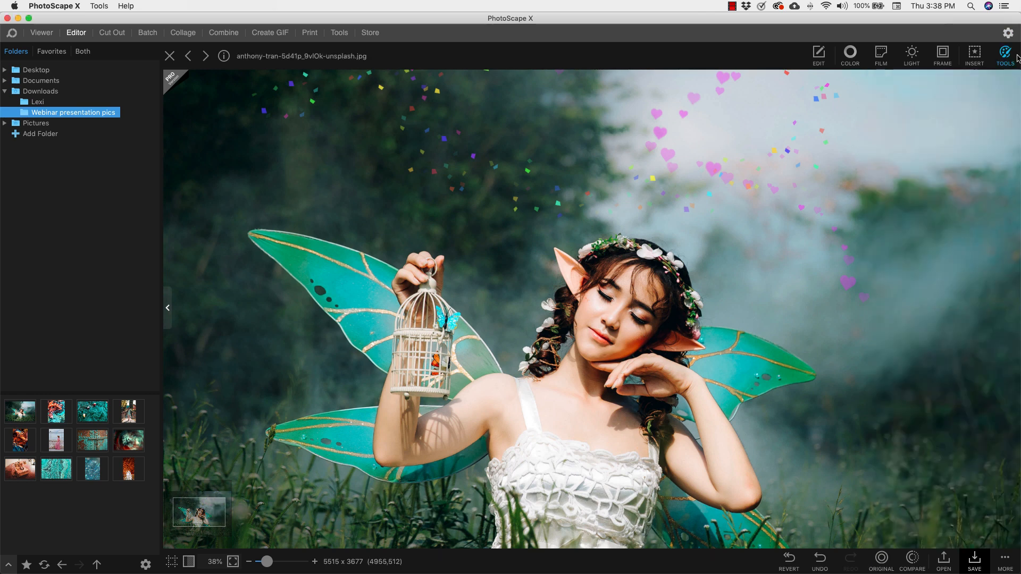
Insert a rainbow-colored arrow with thickness 10 running diagonally down to the fairy's pointed ear
{"action": "left_click", "coordinate": [975, 55]}
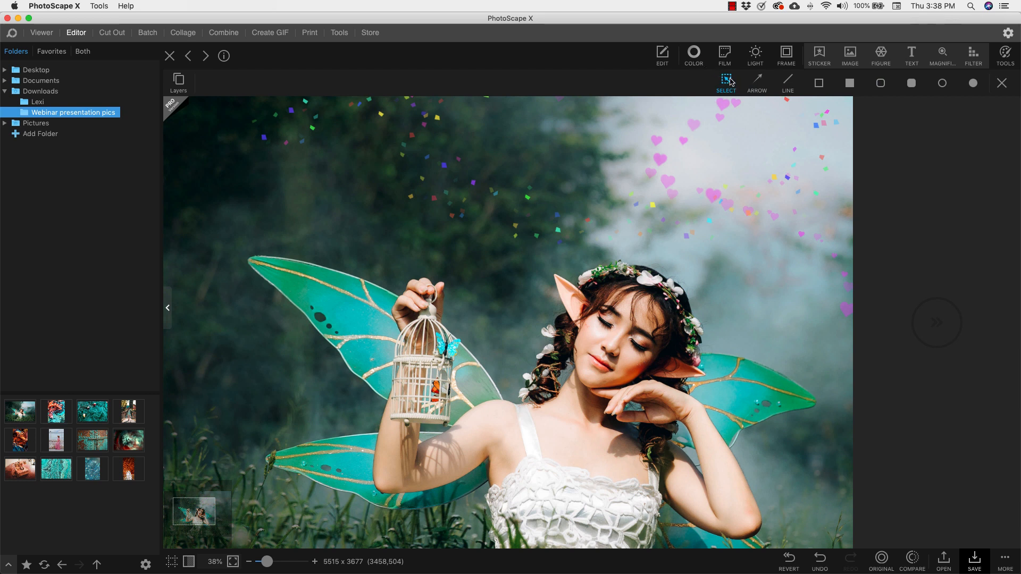
{"action": "left_click", "coordinate": [758, 82]}
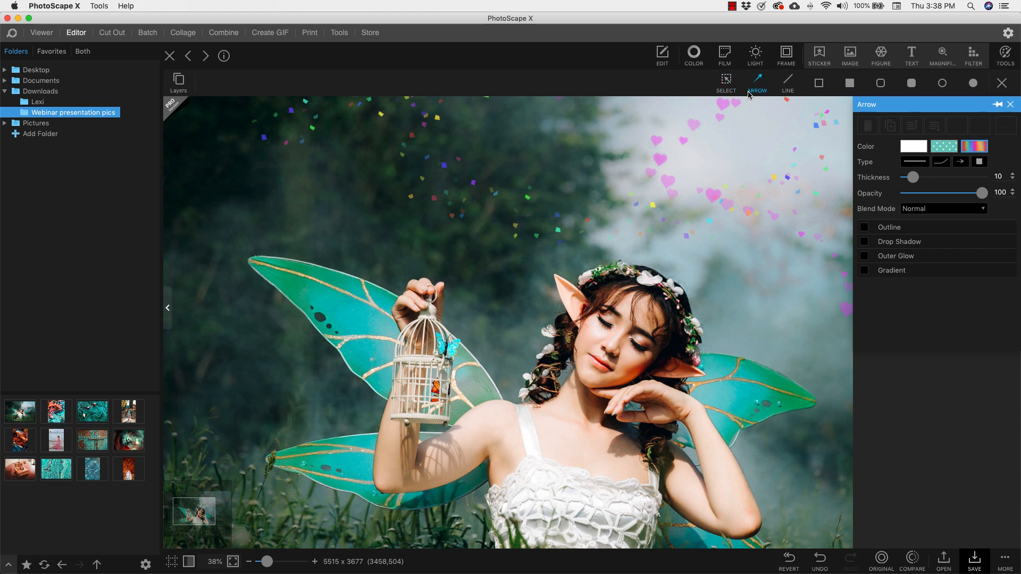
{"action": "left_click", "coordinate": [760, 79]}
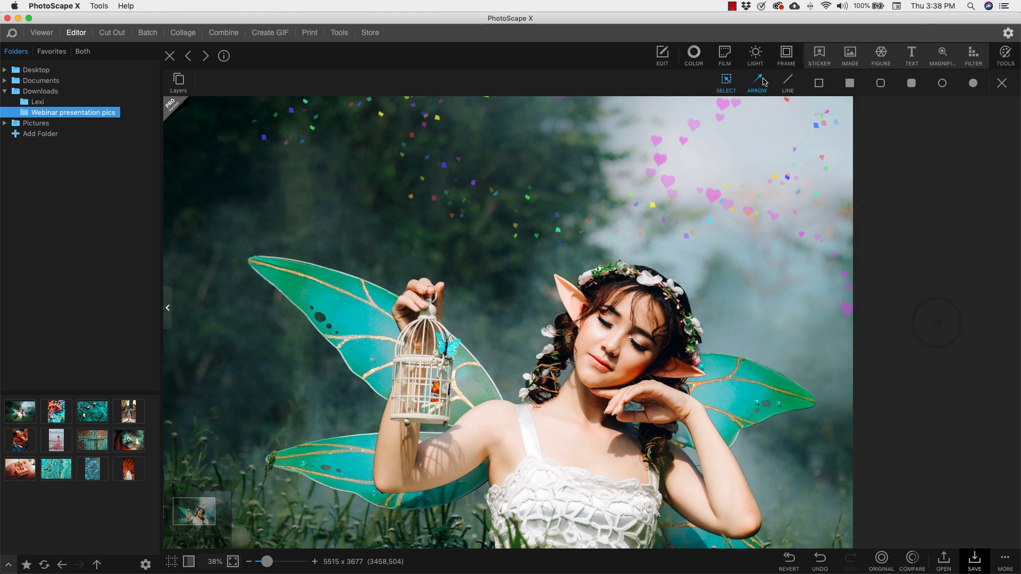
{"action": "left_click", "coordinate": [764, 82]}
{"action": "mouse_move", "coordinate": [359, 154]}
{"action": "left_mouse_down"}
{"action": "mouse_move", "coordinate": [425, 212]}
{"action": "mouse_move", "coordinate": [562, 293]}
{"action": "left_mouse_up"}
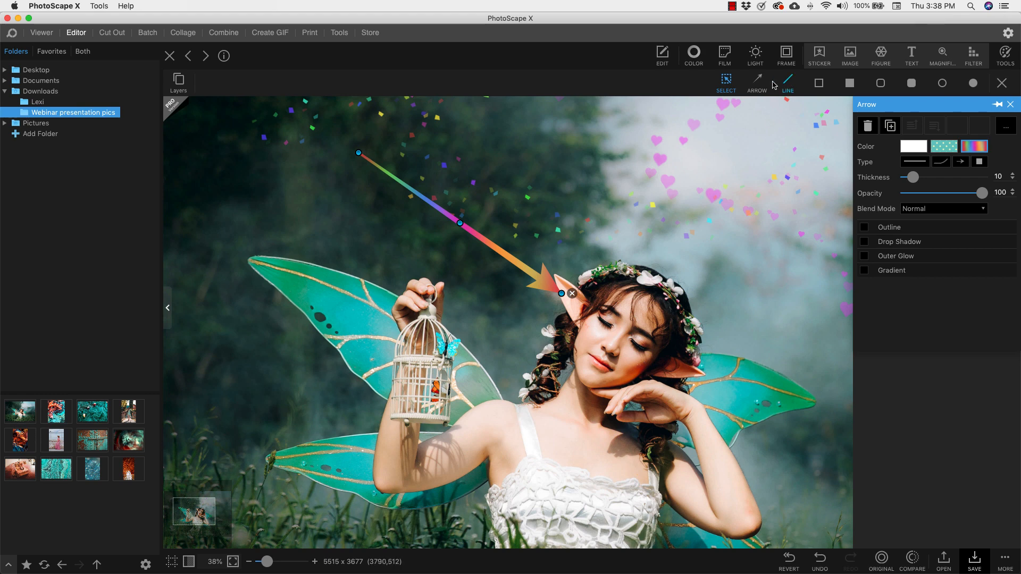
Frame the birdcage with a rainbow rectangle outline of thickness 10, and re-aim the arrow to point straight down at it
{"action": "left_click", "coordinate": [818, 85]}
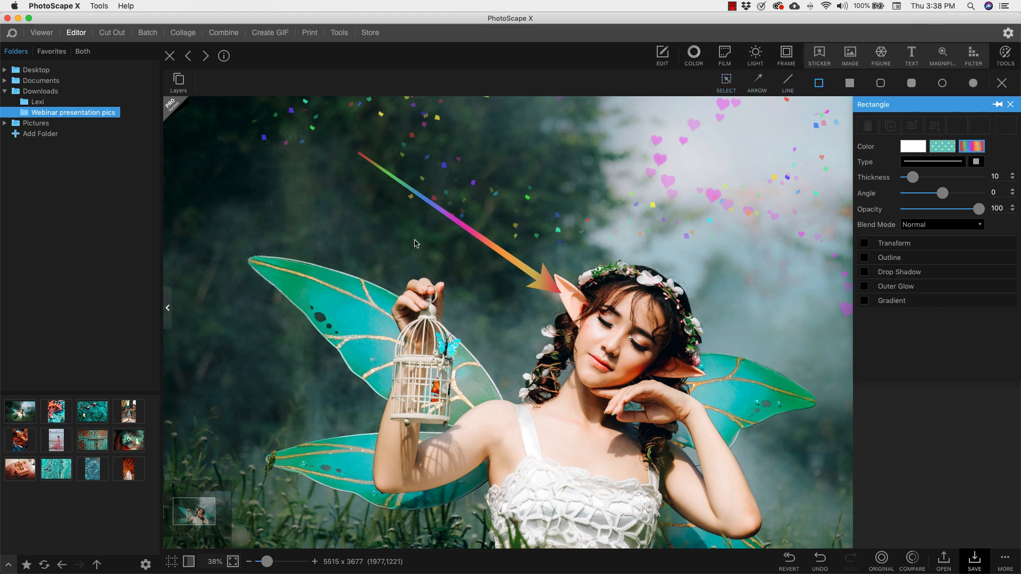
{"action": "left_click_drag", "start_coordinate": [346, 249], "coordinate": [544, 440]}
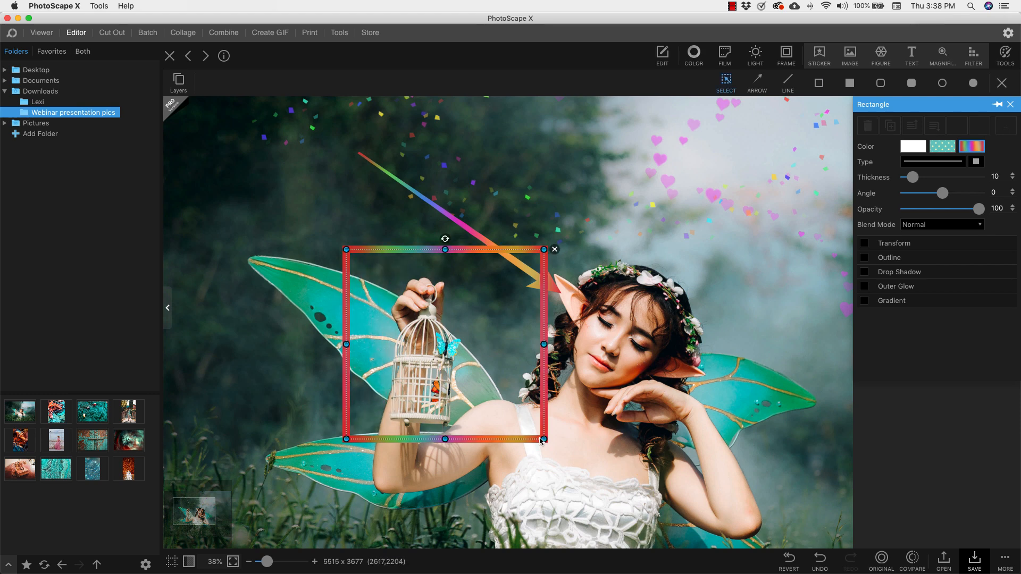
{"action": "left_click_drag", "start_coordinate": [396, 179], "coordinate": [480, 114]}
{"action": "left_click_drag", "start_coordinate": [646, 229], "coordinate": [446, 234]}
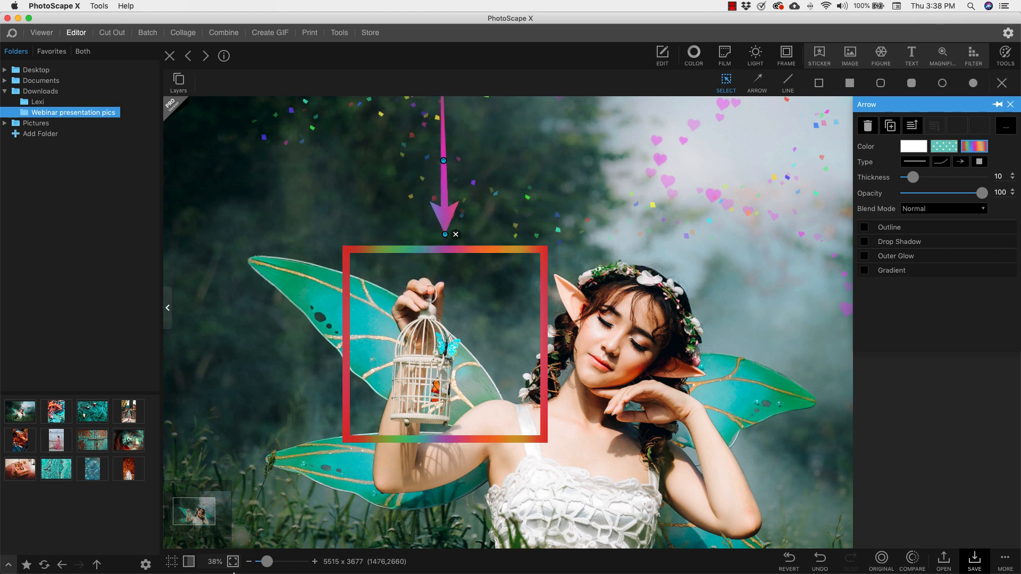
{"action": "left_click_drag", "start_coordinate": [267, 563], "coordinate": [264, 565]}
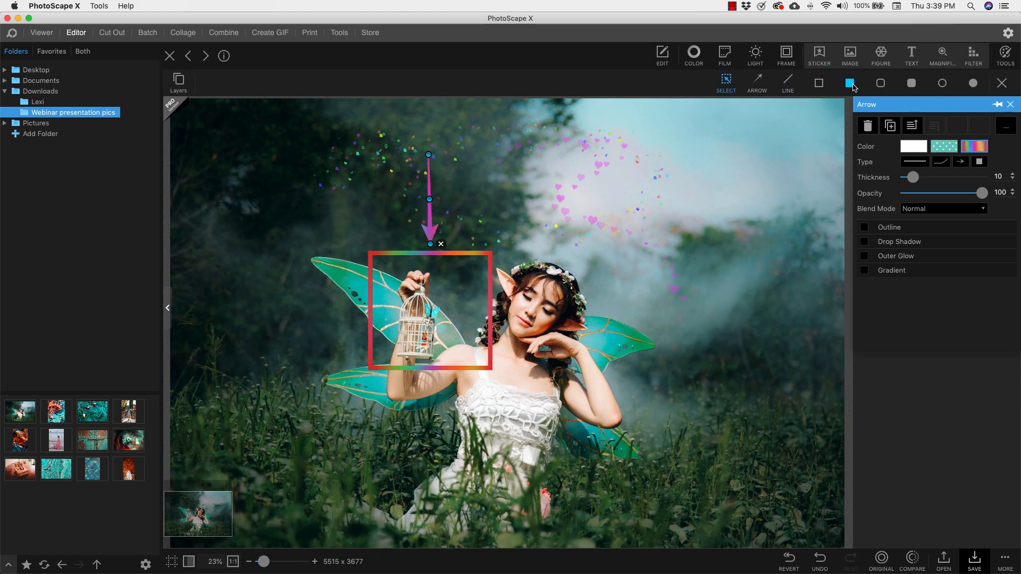
Cover the sky side of the fairy photo with a white filled rectangle at 75 opacity and finish inserting objects
{"action": "left_click", "coordinate": [850, 84]}
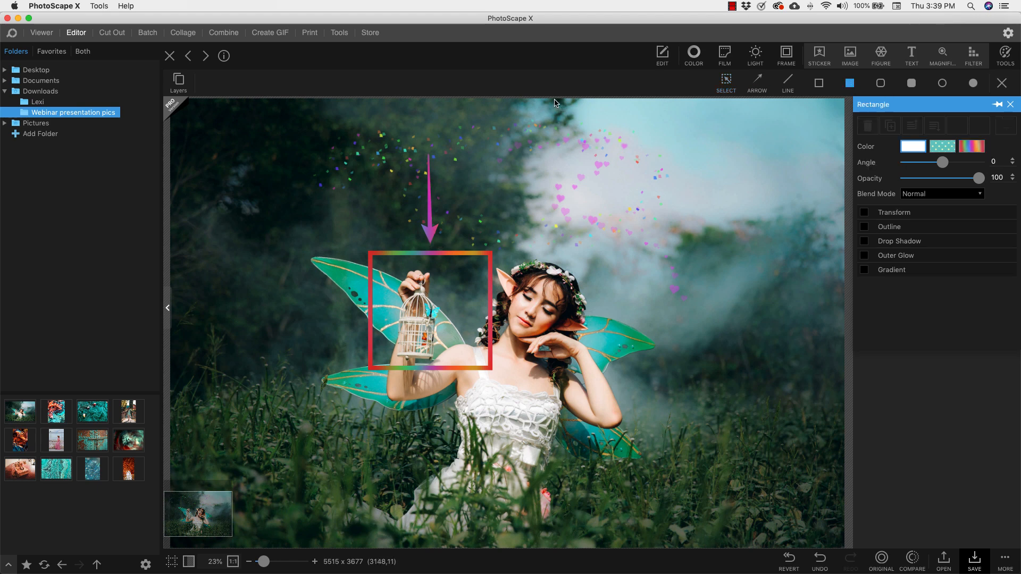
{"action": "left_click_drag", "start_coordinate": [554, 99], "coordinate": [835, 543]}
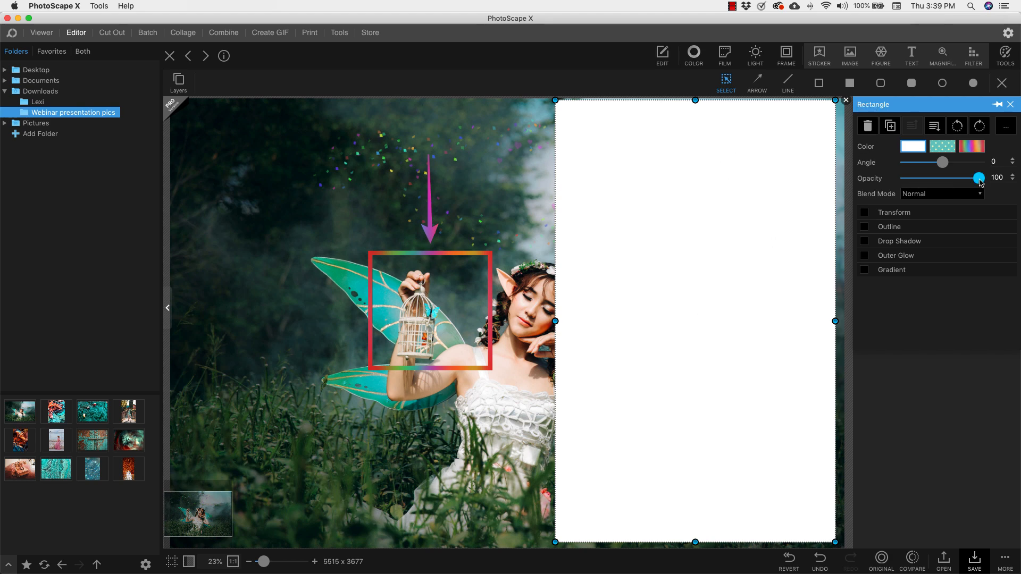
{"action": "left_click_drag", "start_coordinate": [980, 180], "coordinate": [959, 179]}
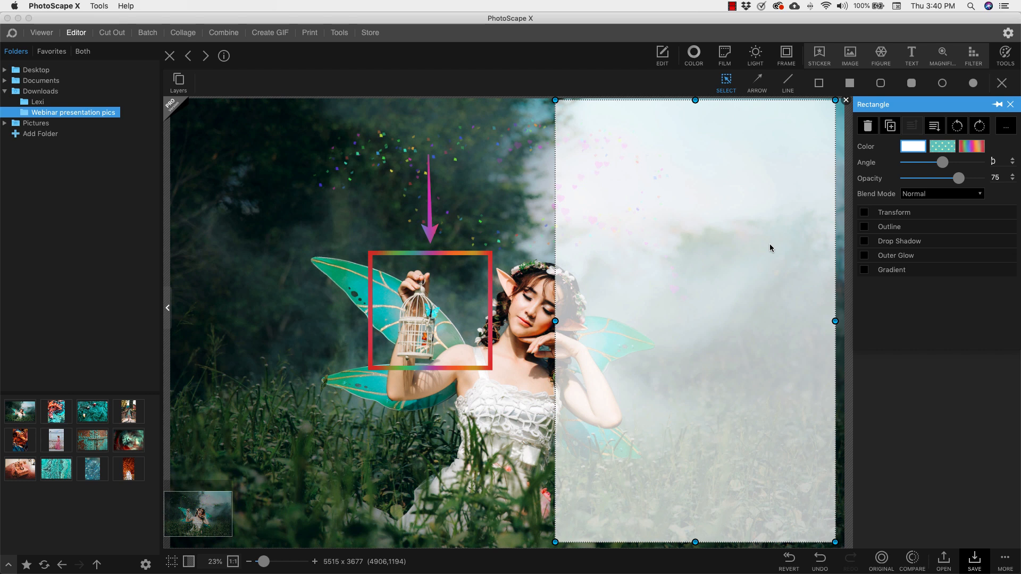
{"action": "left_click", "coordinate": [1002, 83]}
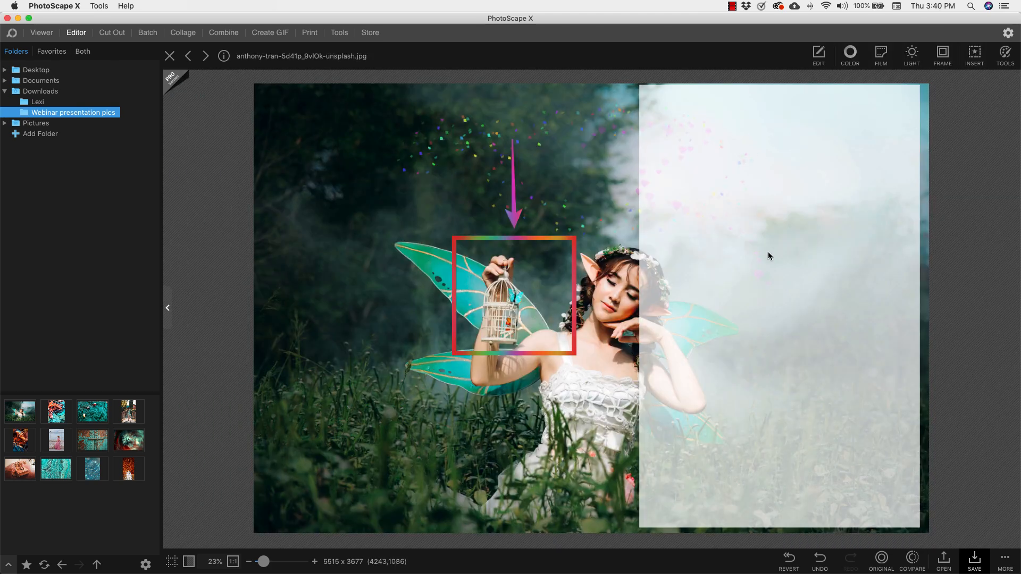
Revert all edits made to the fairy photo and open the Editor's retouching tools
{"action": "left_click", "coordinate": [790, 559]}
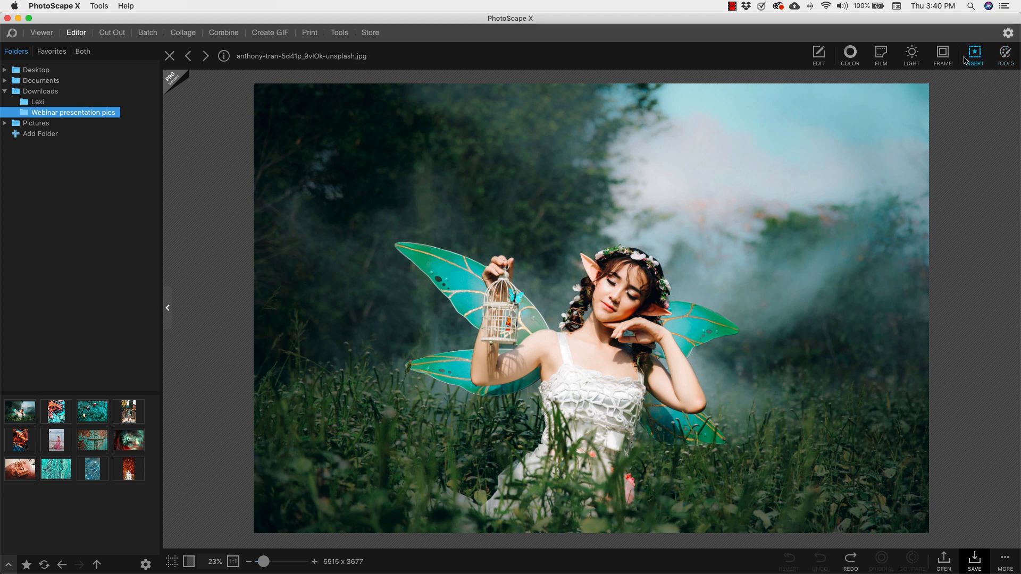
{"action": "left_click", "coordinate": [1006, 54]}
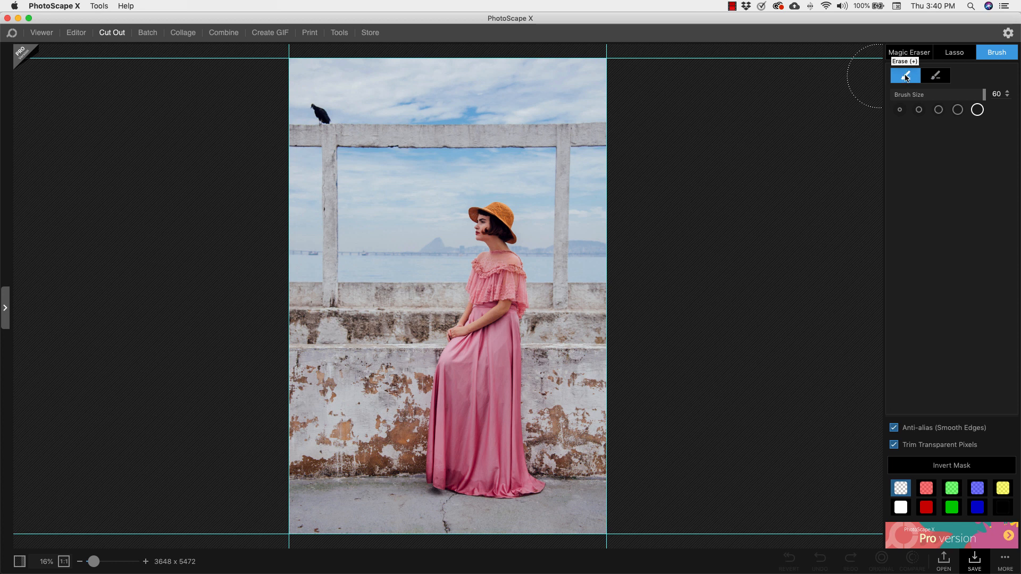
Erase the sky and sea behind the woman in pink with the Magic Eraser at tolerance 40
{"action": "left_click", "coordinate": [888, 55]}
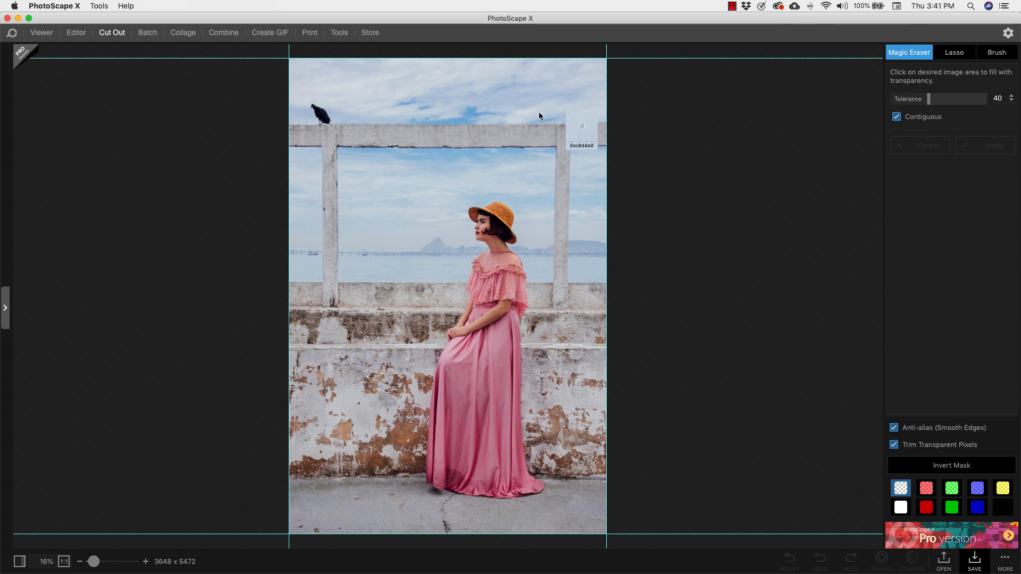
{"action": "left_click", "coordinate": [520, 96]}
{"action": "left_click", "coordinate": [422, 176]}
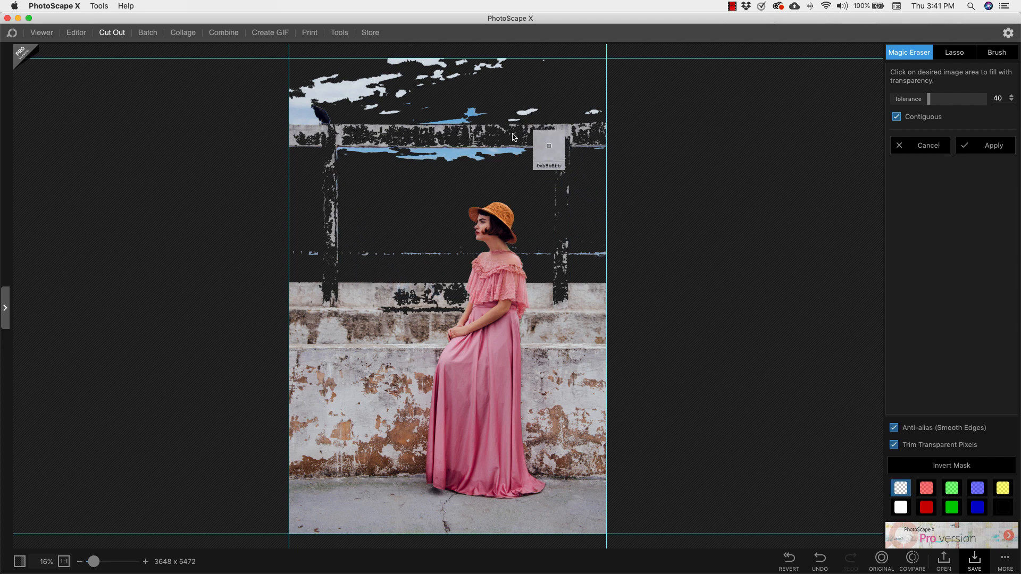
{"action": "left_click", "coordinate": [379, 152]}
{"action": "left_click", "coordinate": [348, 89]}
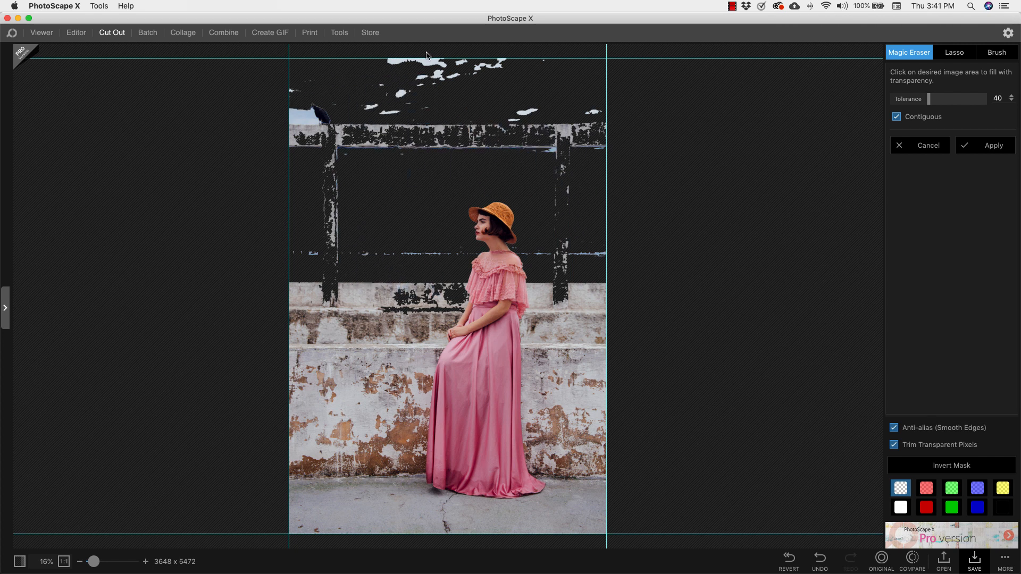
{"action": "left_click", "coordinate": [435, 76]}
{"action": "left_click", "coordinate": [497, 68]}
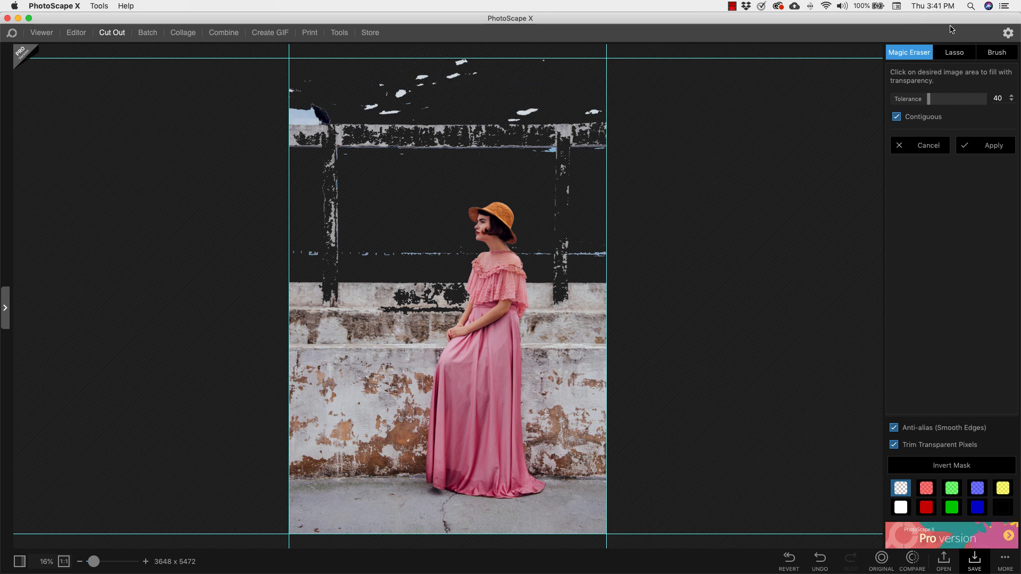
Erase the concrete beam and upper pillars with the Lasso, and the leftover post and horizon fragments with the erasing brush at size 30
{"action": "left_click", "coordinate": [948, 54]}
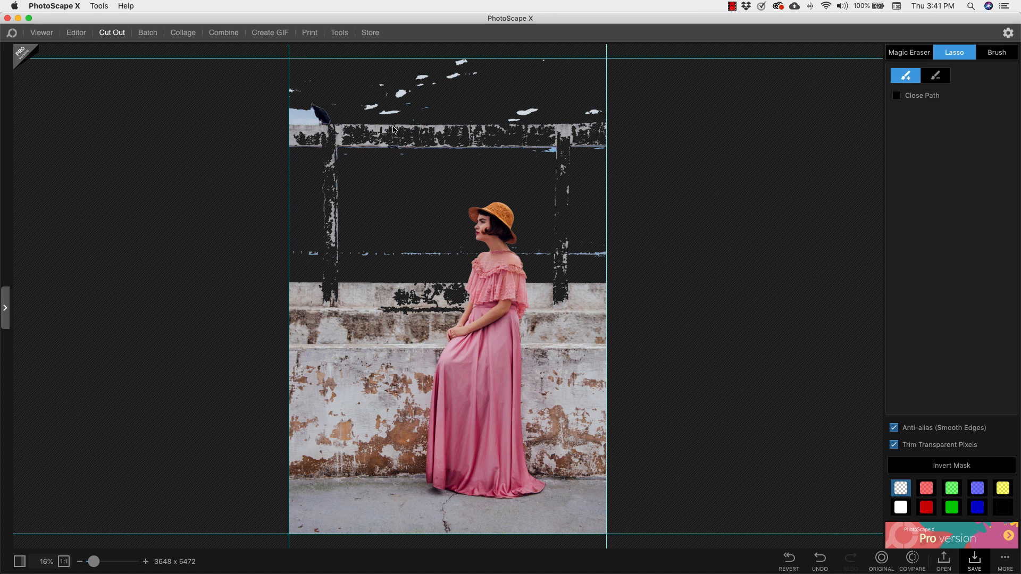
{"action": "mouse_move", "coordinate": [288, 58]}
{"action": "left_mouse_down"}
{"action": "mouse_move", "coordinate": [298, 224]}
{"action": "mouse_move", "coordinate": [326, 226]}
{"action": "mouse_move", "coordinate": [423, 190]}
{"action": "mouse_move", "coordinate": [496, 183]}
{"action": "mouse_move", "coordinate": [523, 187]}
{"action": "mouse_move", "coordinate": [551, 270]}
{"action": "mouse_move", "coordinate": [587, 266]}
{"action": "mouse_move", "coordinate": [609, 221]}
{"action": "mouse_move", "coordinate": [613, 146]}
{"action": "mouse_move", "coordinate": [597, 45]}
{"action": "mouse_move", "coordinate": [288, 59]}
{"action": "left_mouse_up"}
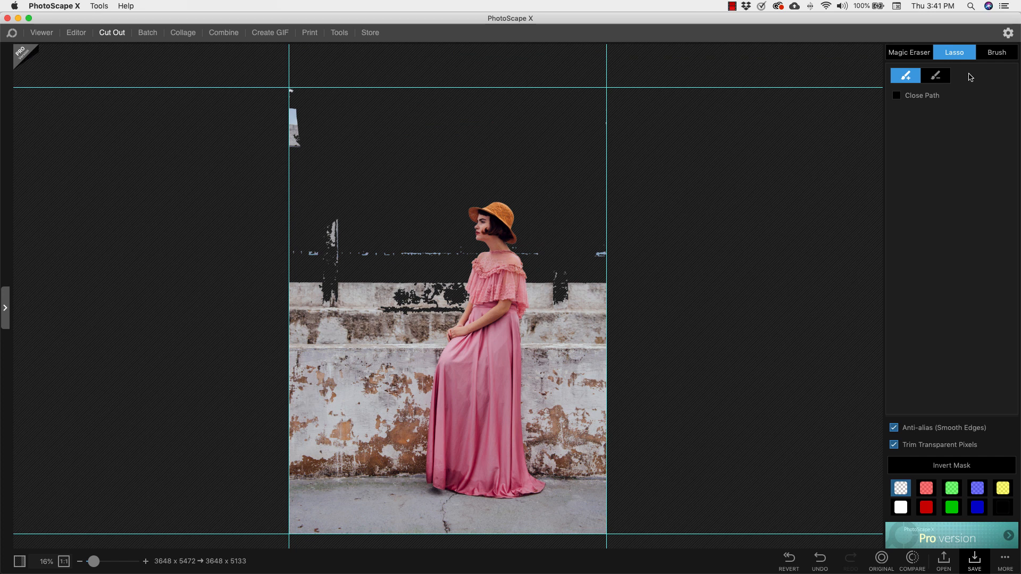
{"action": "left_click", "coordinate": [1010, 57]}
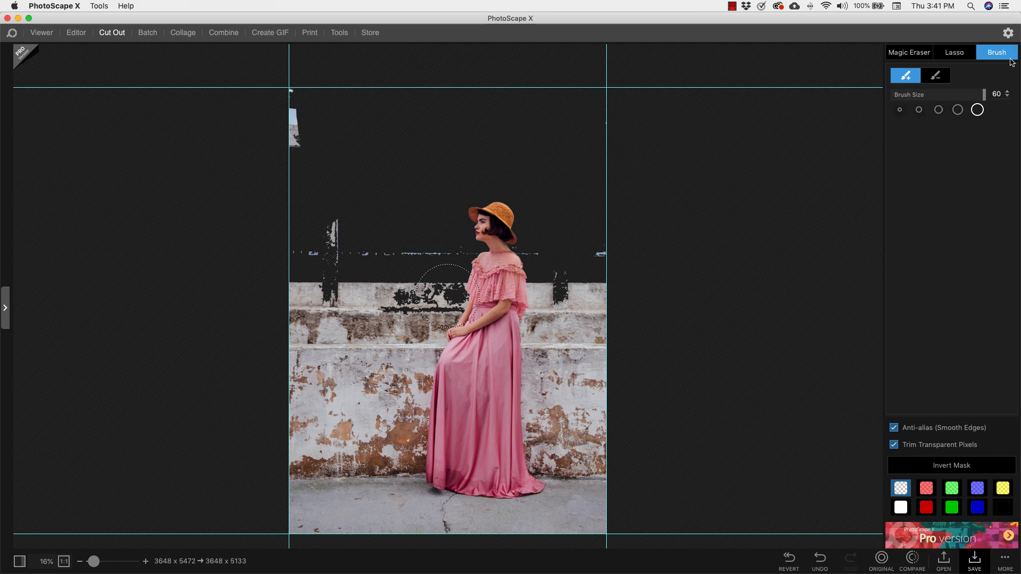
{"action": "left_click", "coordinate": [938, 110]}
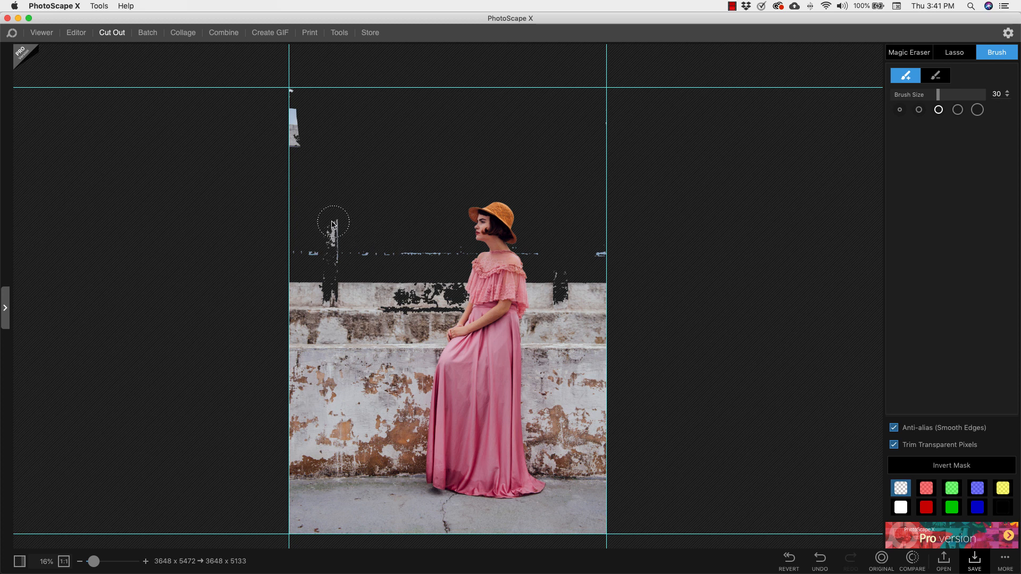
{"action": "mouse_move", "coordinate": [330, 228]}
{"action": "left_mouse_down"}
{"action": "mouse_move", "coordinate": [324, 246]}
{"action": "mouse_move", "coordinate": [296, 250]}
{"action": "mouse_move", "coordinate": [498, 253]}
{"action": "left_mouse_up"}
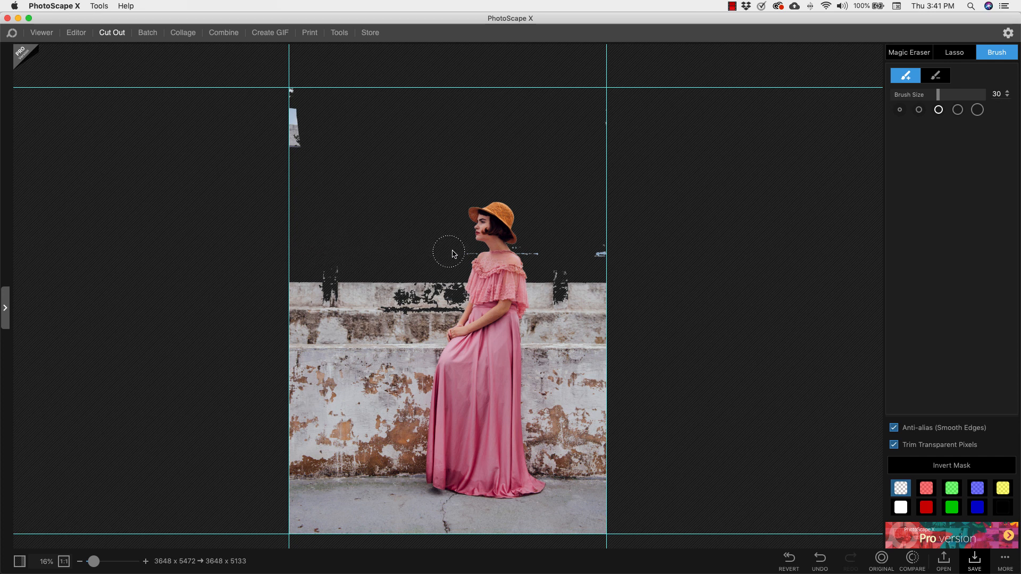
{"action": "mouse_move", "coordinate": [297, 146]}
{"action": "left_mouse_down"}
{"action": "mouse_move", "coordinate": [319, 86]}
{"action": "mouse_move", "coordinate": [547, 257]}
{"action": "mouse_move", "coordinate": [537, 254]}
{"action": "left_mouse_up"}
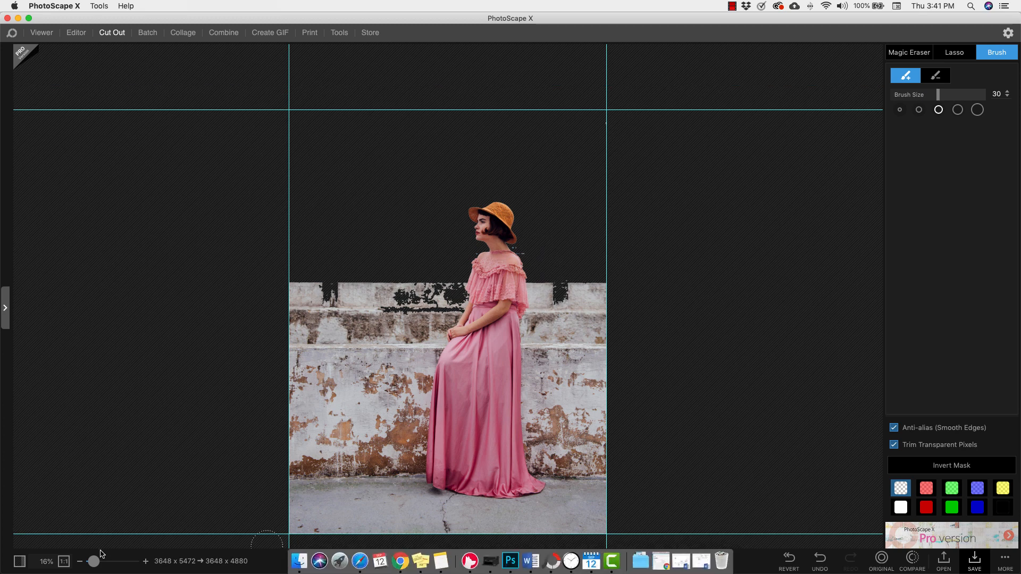
Restore the missing patches of the wall beside the woman's arm with the restoring brush at size 30
{"action": "left_click_drag", "start_coordinate": [93, 562], "coordinate": [106, 562]}
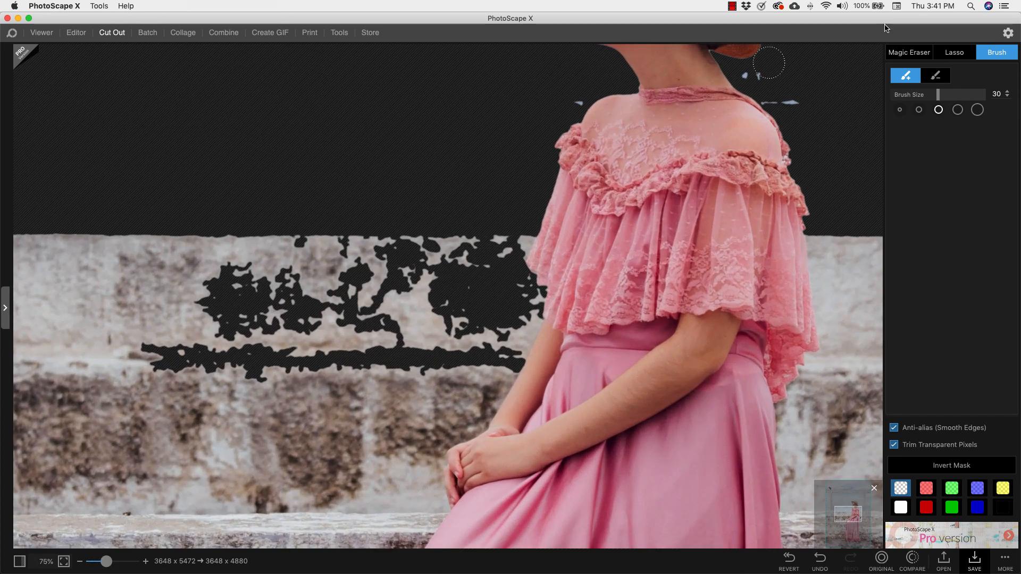
{"action": "left_click", "coordinate": [935, 77]}
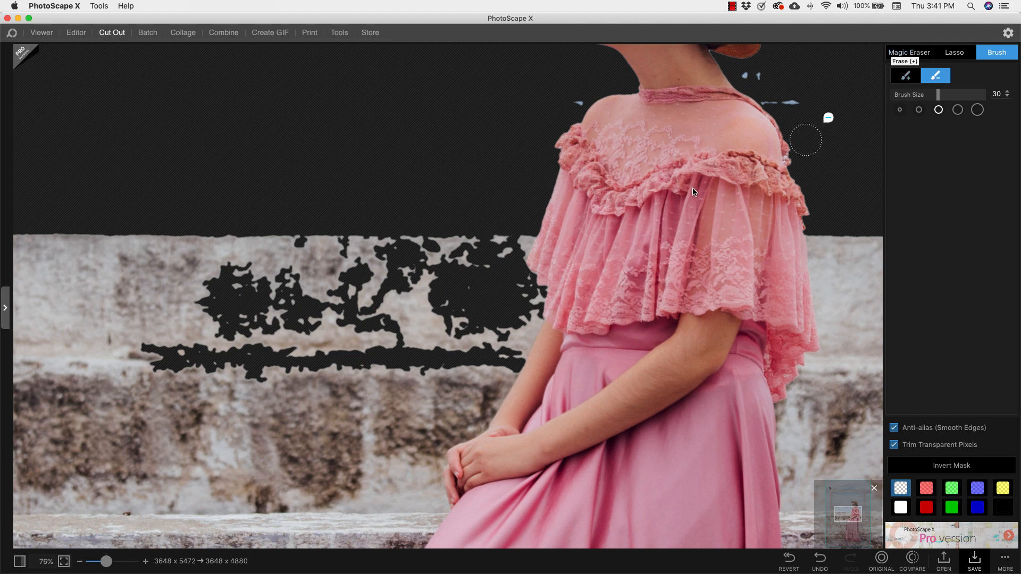
{"action": "mouse_move", "coordinate": [213, 242]}
{"action": "left_mouse_down"}
{"action": "mouse_move", "coordinate": [216, 263]}
{"action": "mouse_move", "coordinate": [241, 290]}
{"action": "mouse_move", "coordinate": [257, 272]}
{"action": "mouse_move", "coordinate": [205, 311]}
{"action": "mouse_move", "coordinate": [263, 345]}
{"action": "mouse_move", "coordinate": [172, 338]}
{"action": "mouse_move", "coordinate": [275, 365]}
{"action": "mouse_move", "coordinate": [533, 350]}
{"action": "mouse_move", "coordinate": [403, 371]}
{"action": "mouse_move", "coordinate": [503, 368]}
{"action": "mouse_move", "coordinate": [560, 305]}
{"action": "mouse_move", "coordinate": [455, 285]}
{"action": "mouse_move", "coordinate": [535, 260]}
{"action": "mouse_move", "coordinate": [401, 256]}
{"action": "mouse_move", "coordinate": [431, 271]}
{"action": "mouse_move", "coordinate": [347, 360]}
{"action": "left_mouse_up"}
Erase the small background specks around the woman's neck and shoulders with the brush at sizes 0 and 15
{"action": "scroll", "coordinate": [648, 130], "scroll_direction": "up", "scroll_amount": 10}
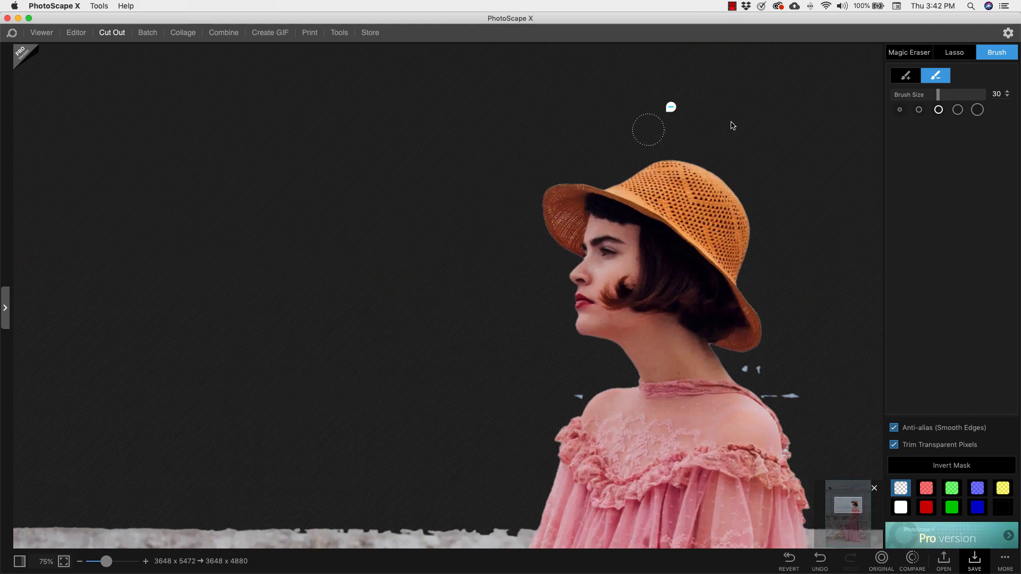
{"action": "left_click", "coordinate": [907, 75]}
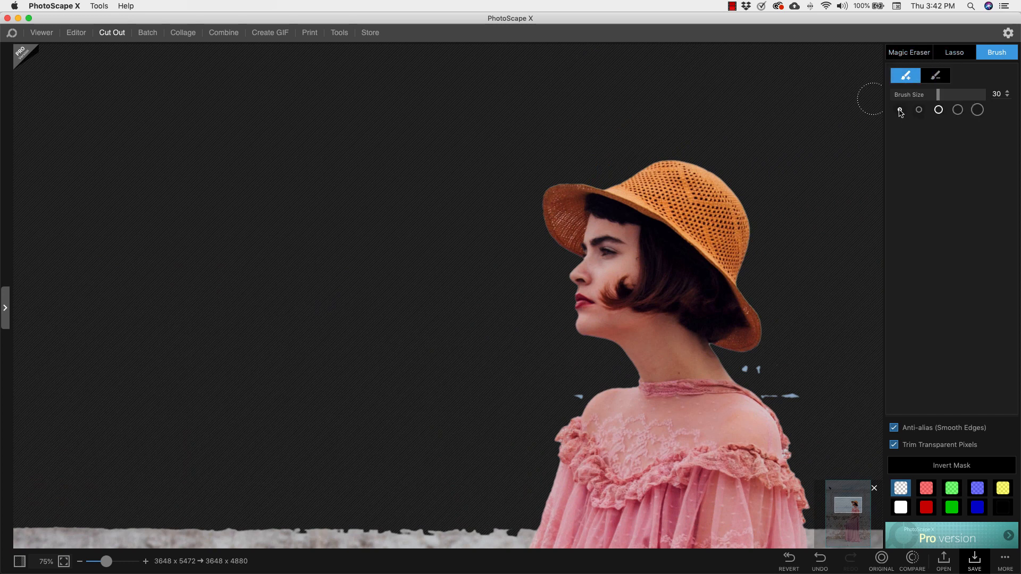
{"action": "left_click_drag", "start_coordinate": [938, 95], "coordinate": [885, 154]}
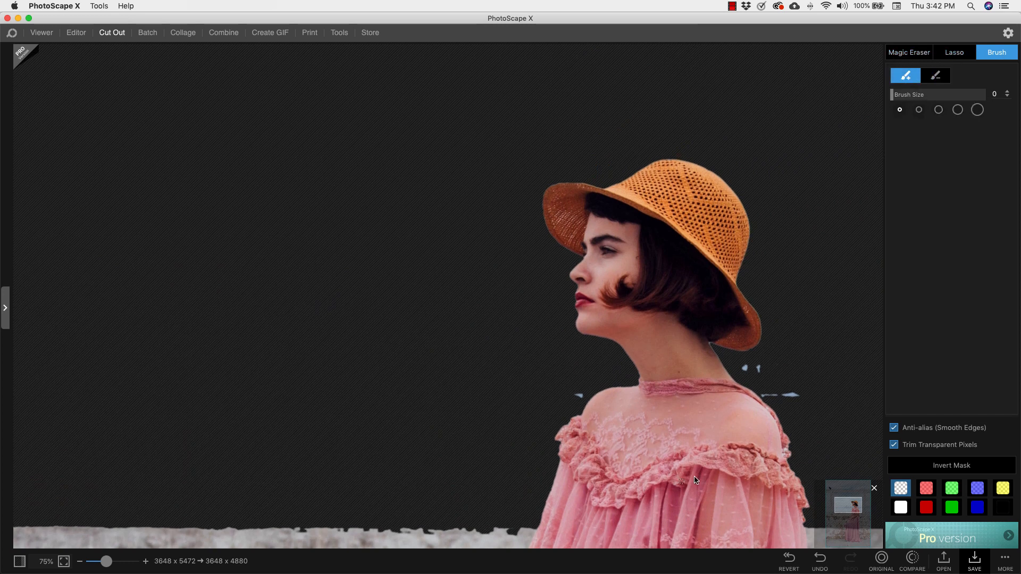
{"action": "mouse_move", "coordinate": [741, 366]}
{"action": "left_mouse_down"}
{"action": "mouse_move", "coordinate": [782, 367]}
{"action": "mouse_move", "coordinate": [757, 364]}
{"action": "mouse_move", "coordinate": [761, 389]}
{"action": "mouse_move", "coordinate": [808, 392]}
{"action": "left_mouse_up"}
{"action": "left_click", "coordinate": [920, 110]}
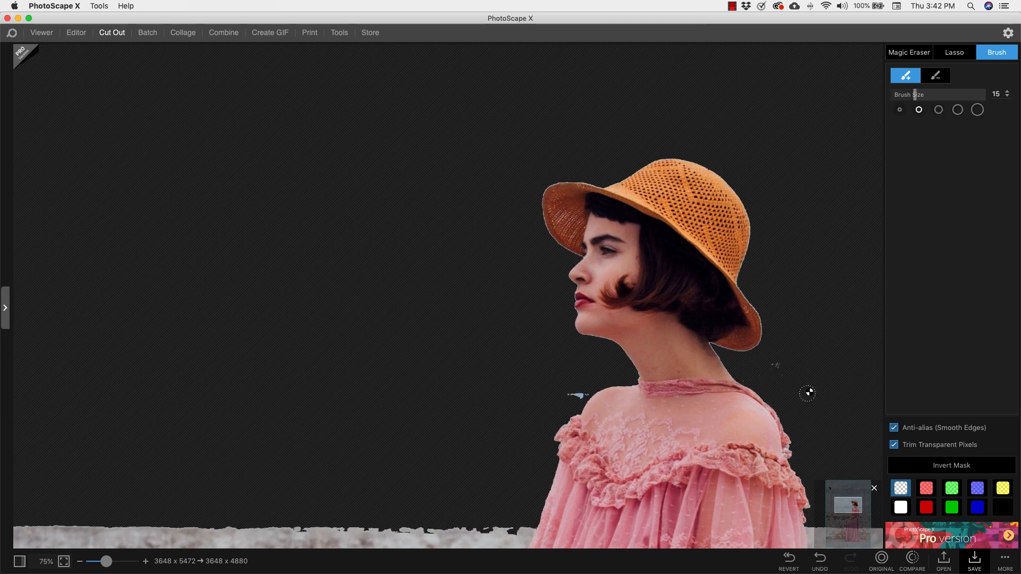
{"action": "left_click_drag", "start_coordinate": [585, 395], "coordinate": [571, 396]}
{"action": "left_click_drag", "start_coordinate": [108, 565], "coordinate": [94, 564]}
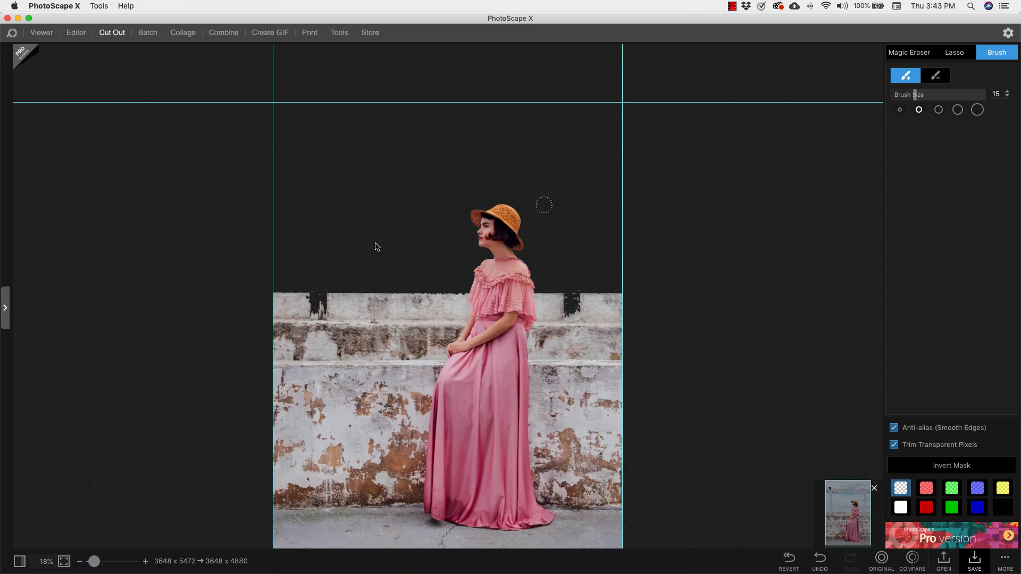
Load all photos of the Webinar presentation pics folder into the Batch list
{"action": "left_click", "coordinate": [147, 32]}
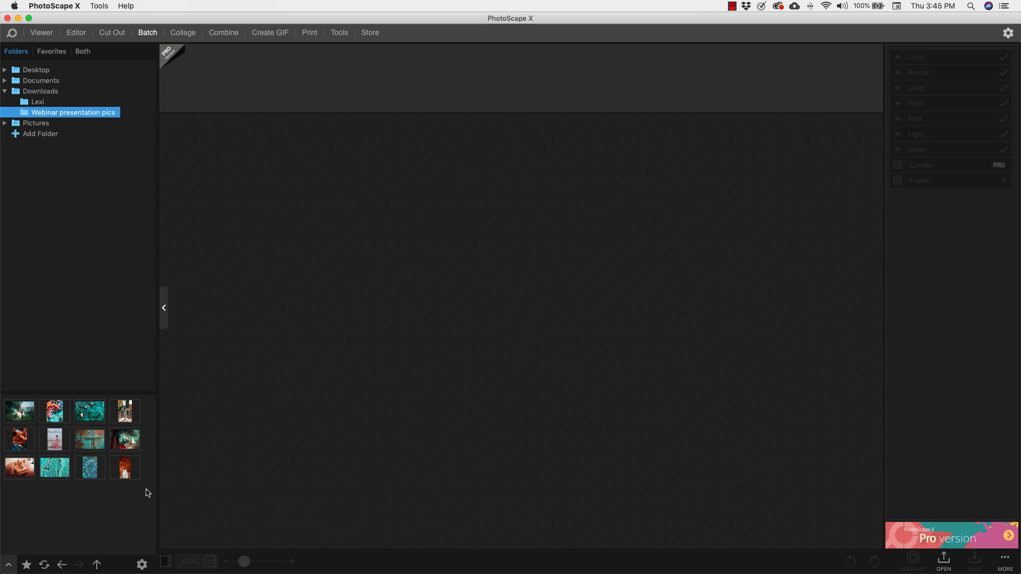
{"action": "left_click_drag", "start_coordinate": [147, 492], "coordinate": [452, 439]}
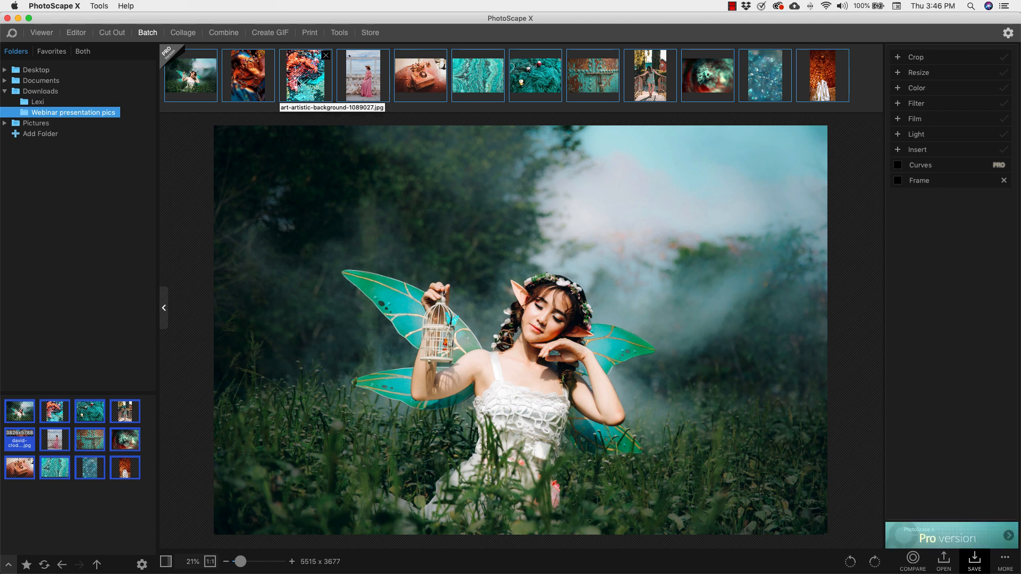
{"action": "left_click", "coordinate": [280, 131]}
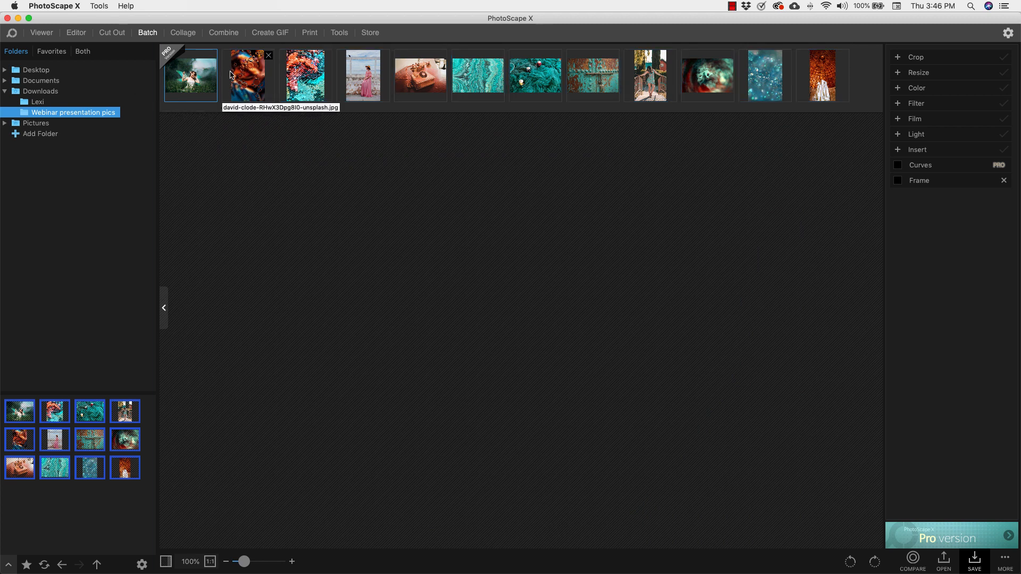
Remove five photos from the batch: the orange bubbles, the red-and-teal abstract, the woman in the street, the blue texture and the orange corridor
{"action": "left_click", "coordinate": [246, 66]}
{"action": "left_click", "coordinate": [210, 62]}
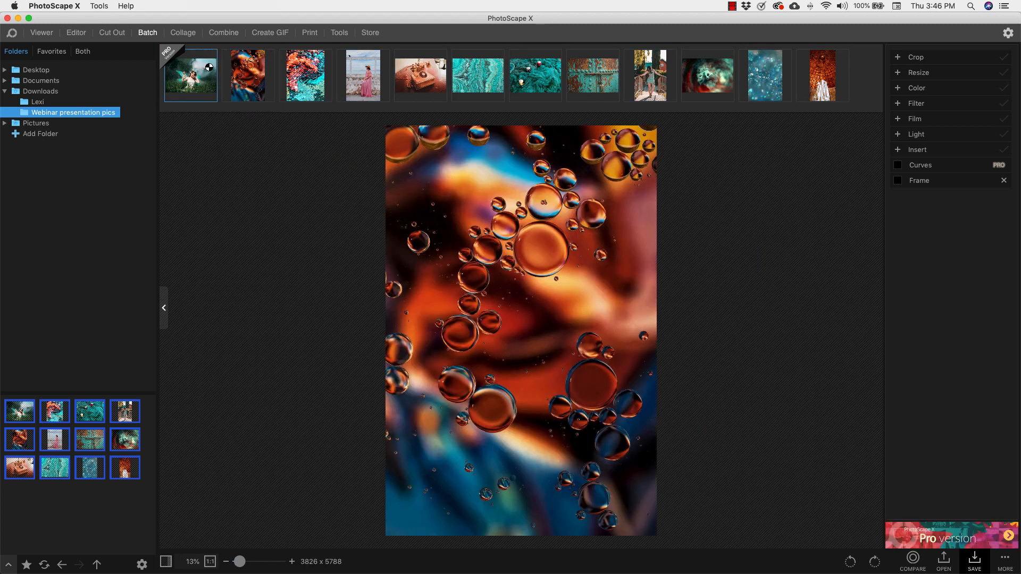
{"action": "left_click", "coordinate": [268, 57]}
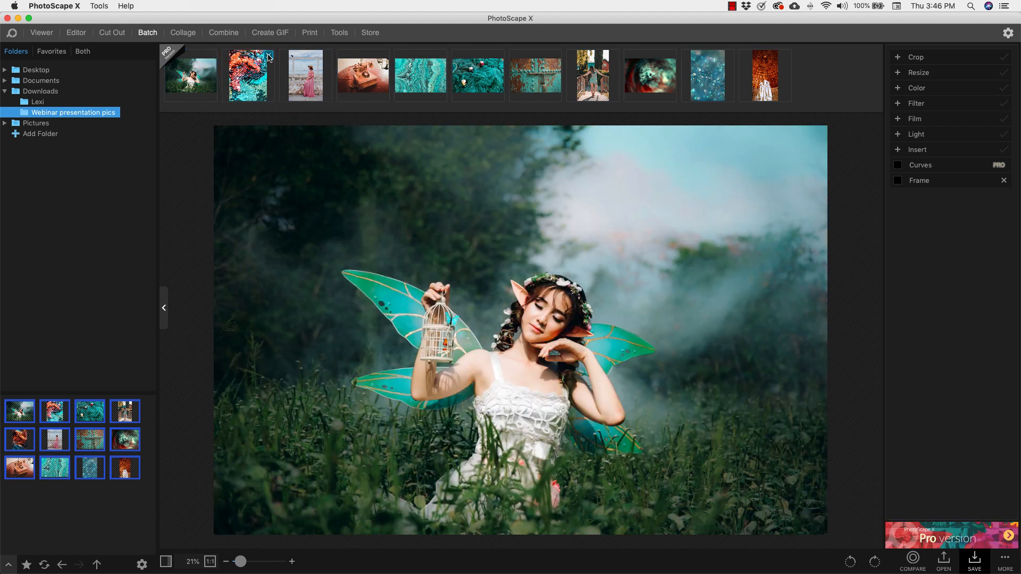
{"action": "left_click", "coordinate": [268, 57]}
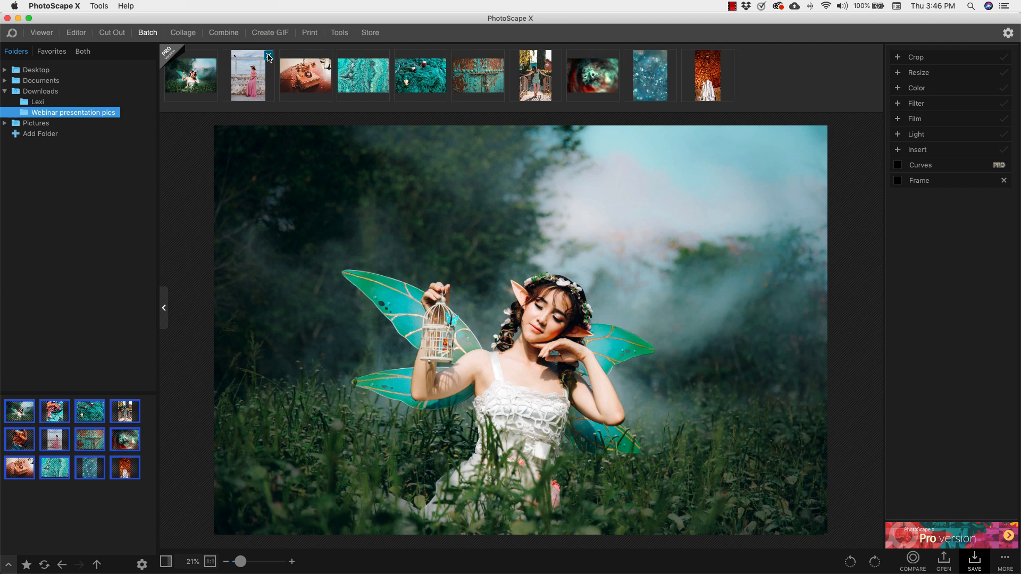
{"action": "left_click", "coordinate": [552, 58]}
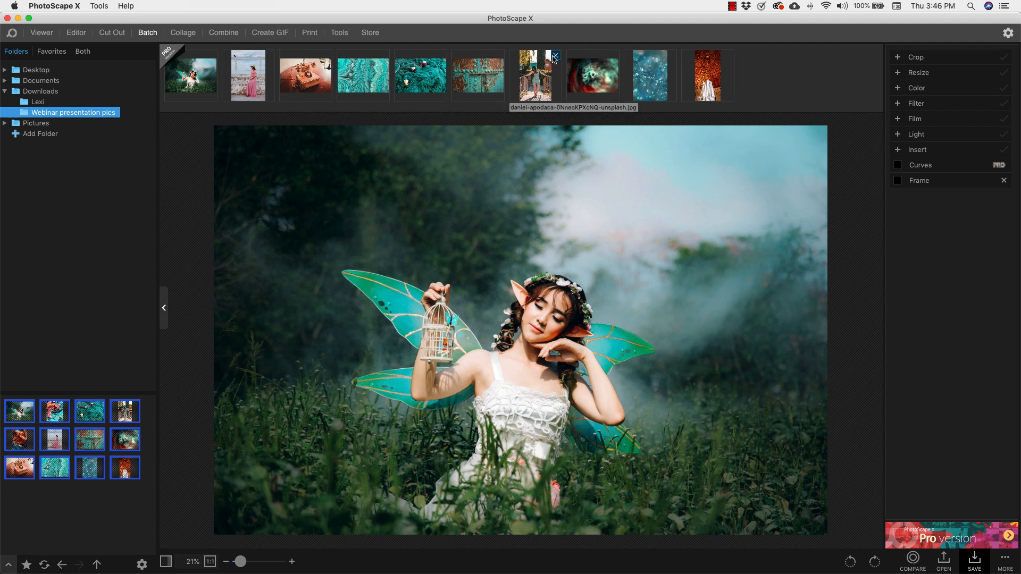
{"action": "left_click", "coordinate": [611, 57]}
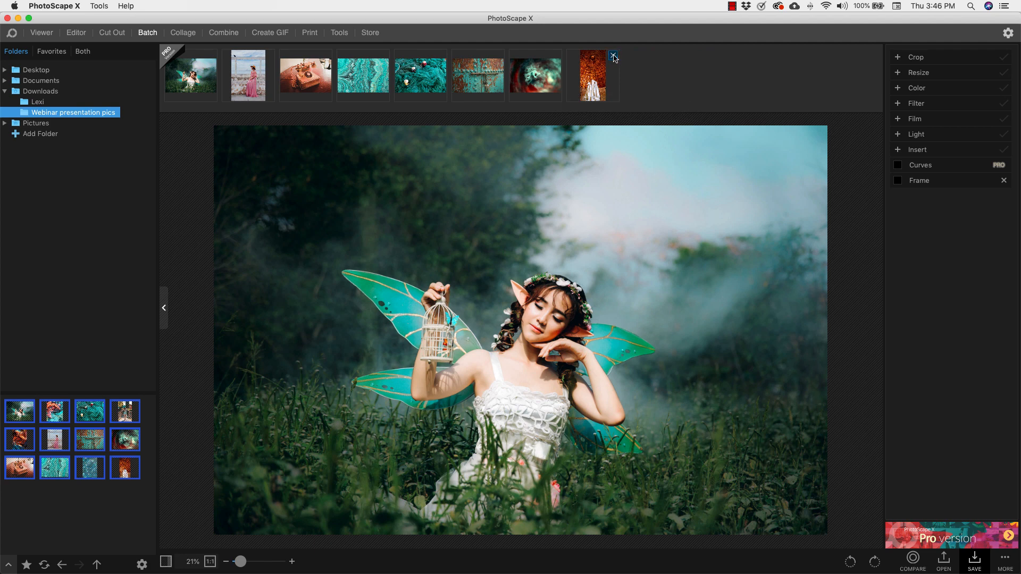
{"action": "left_click", "coordinate": [611, 57]}
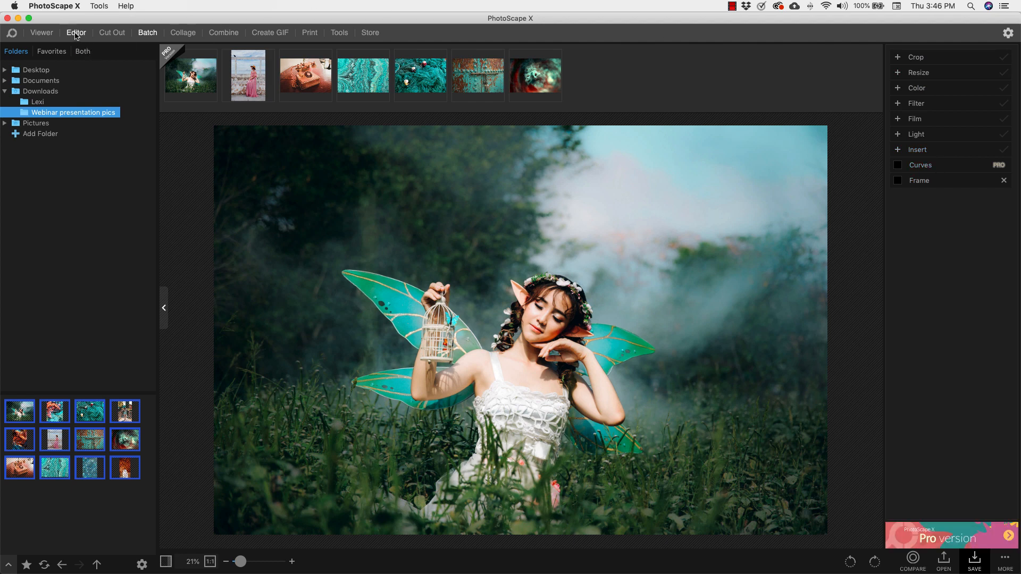
Resize the batch photos to 800 x 500 with Sharper (Best for Reduction) resampling, and preview the woman in the pink dress
{"action": "left_click", "coordinate": [899, 73]}
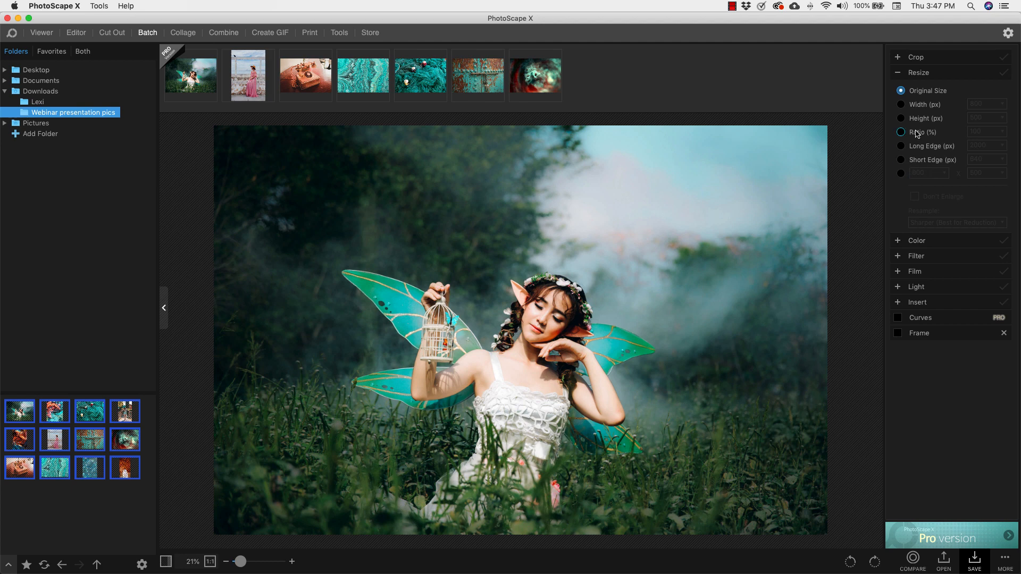
{"action": "left_click", "coordinate": [901, 174]}
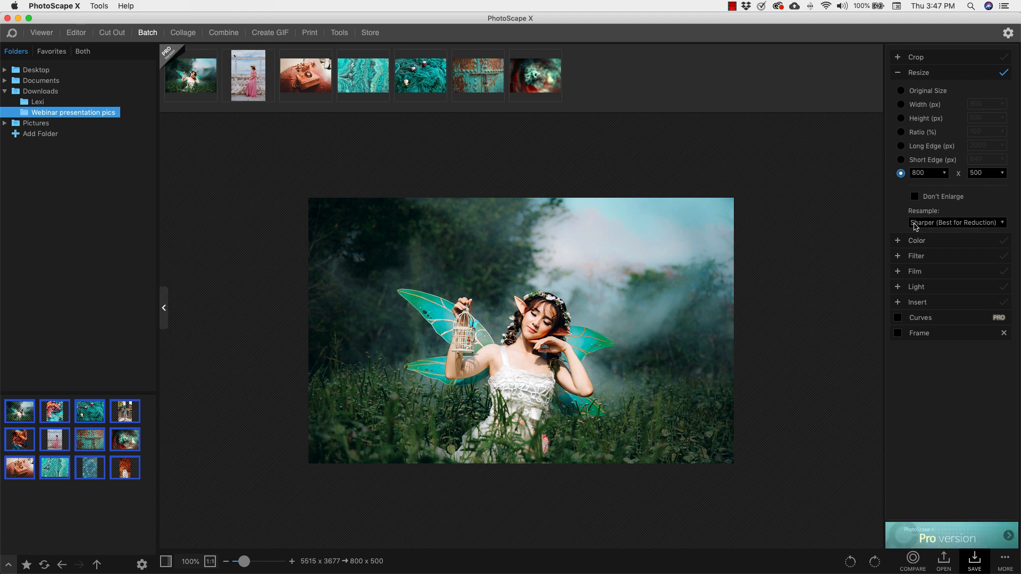
{"action": "left_click", "coordinate": [1002, 224]}
{"action": "left_click", "coordinate": [983, 248]}
{"action": "left_click", "coordinate": [242, 74]}
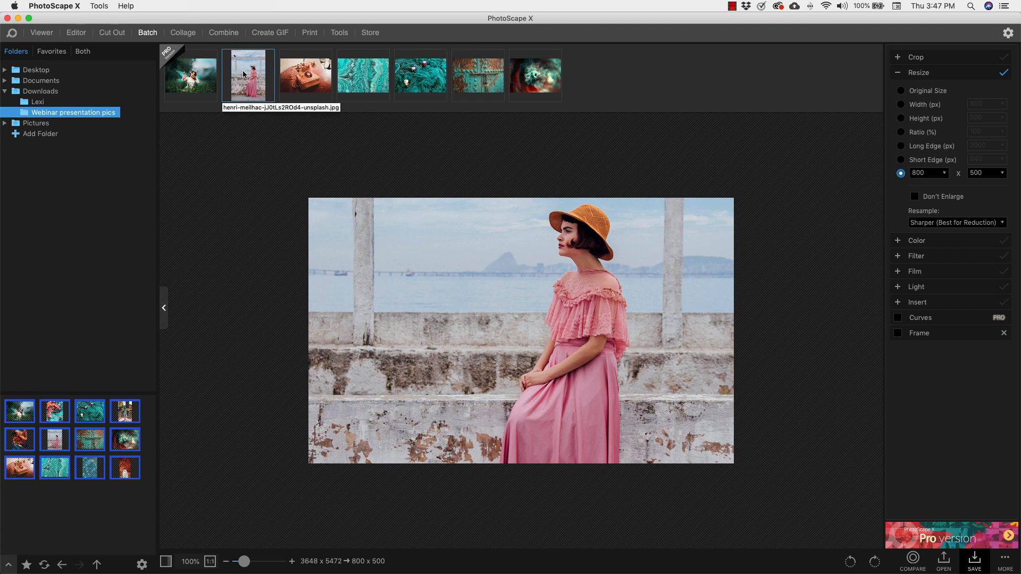
Preview the resized telephone, teal marble, fishing nets, rusty metal and flower photos, ending on the woman in the pink dress
{"action": "left_click", "coordinate": [317, 83]}
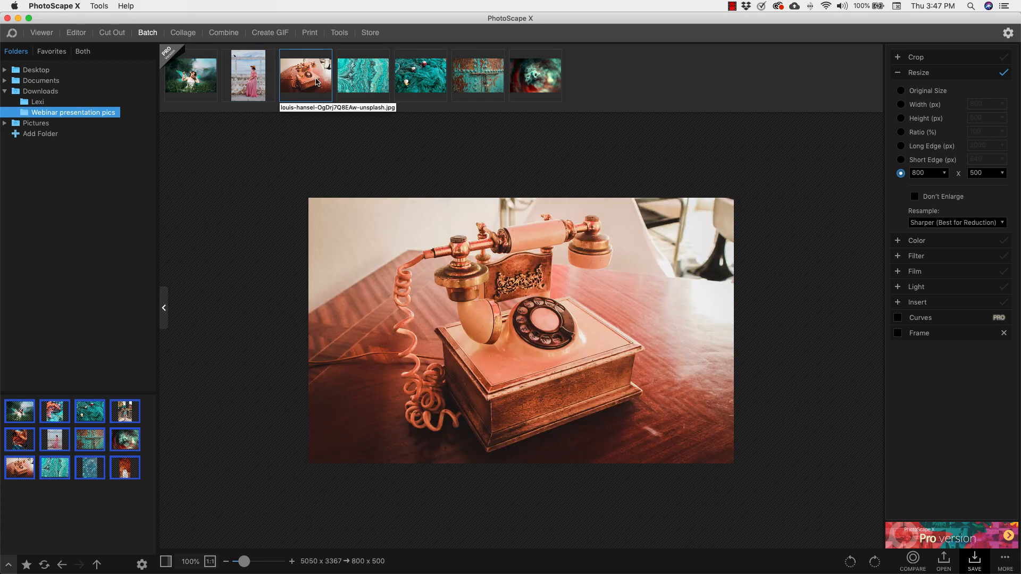
{"action": "left_click", "coordinate": [366, 81]}
{"action": "left_click", "coordinate": [414, 82]}
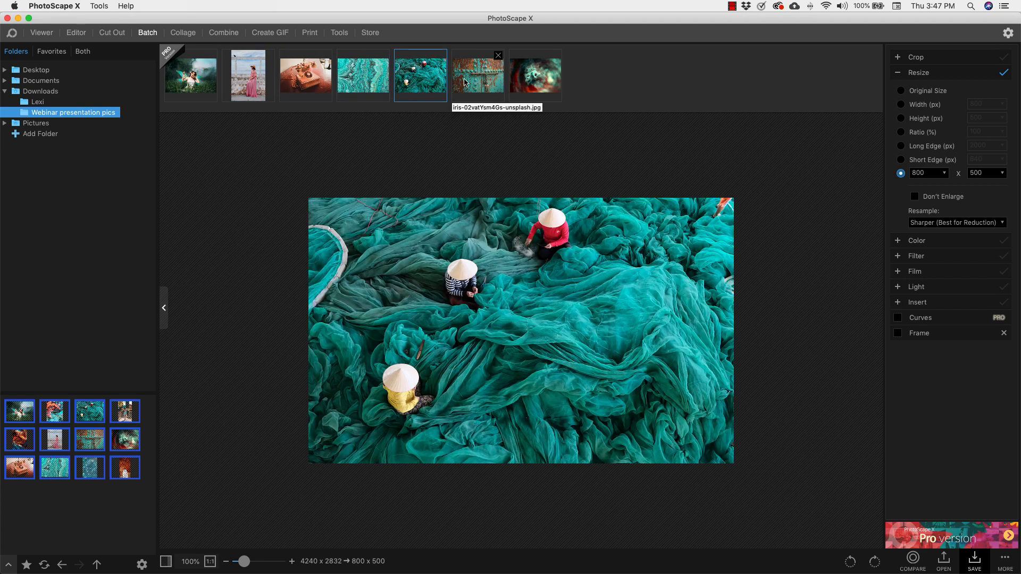
{"action": "left_click", "coordinate": [480, 86]}
{"action": "left_click", "coordinate": [537, 85]}
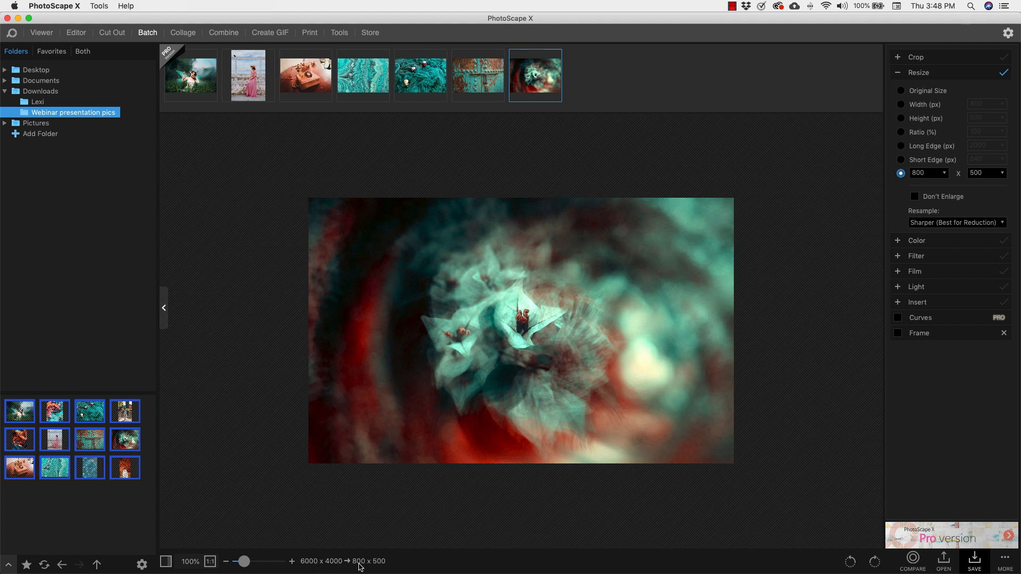
{"action": "left_click", "coordinate": [243, 85]}
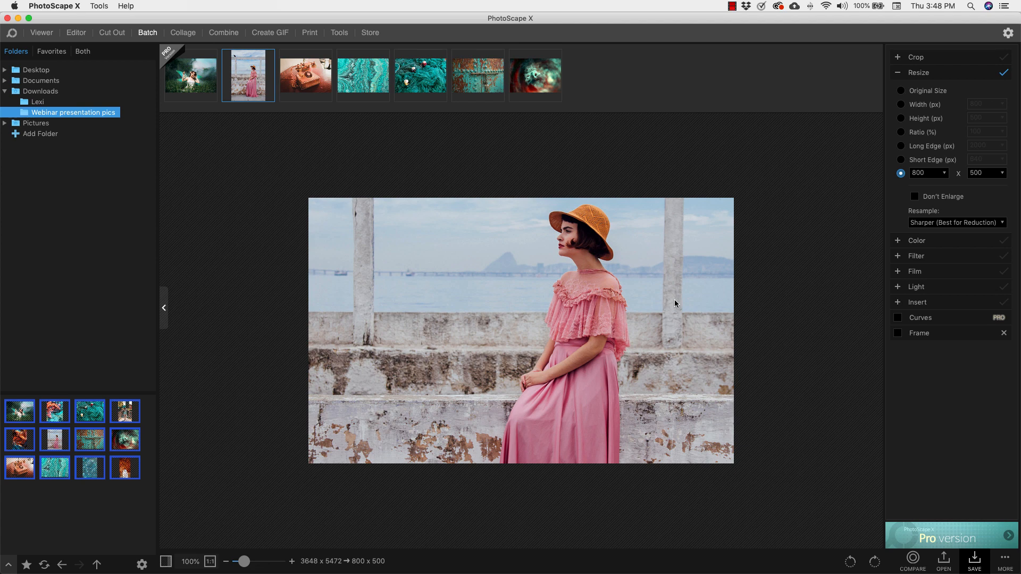
Apply a High vignette filter to all batch photos
{"action": "left_click", "coordinate": [899, 73]}
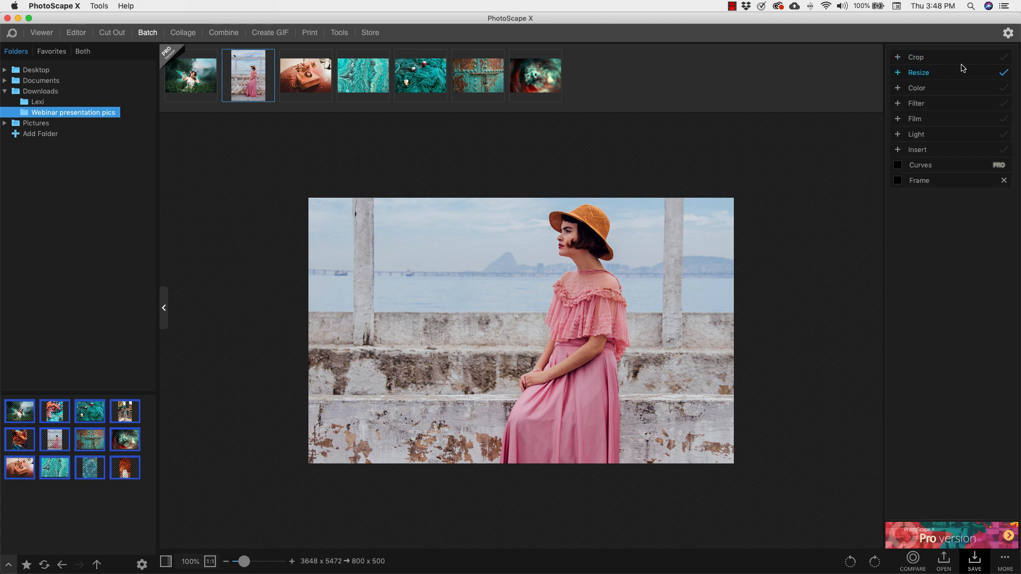
{"action": "left_click", "coordinate": [899, 89]}
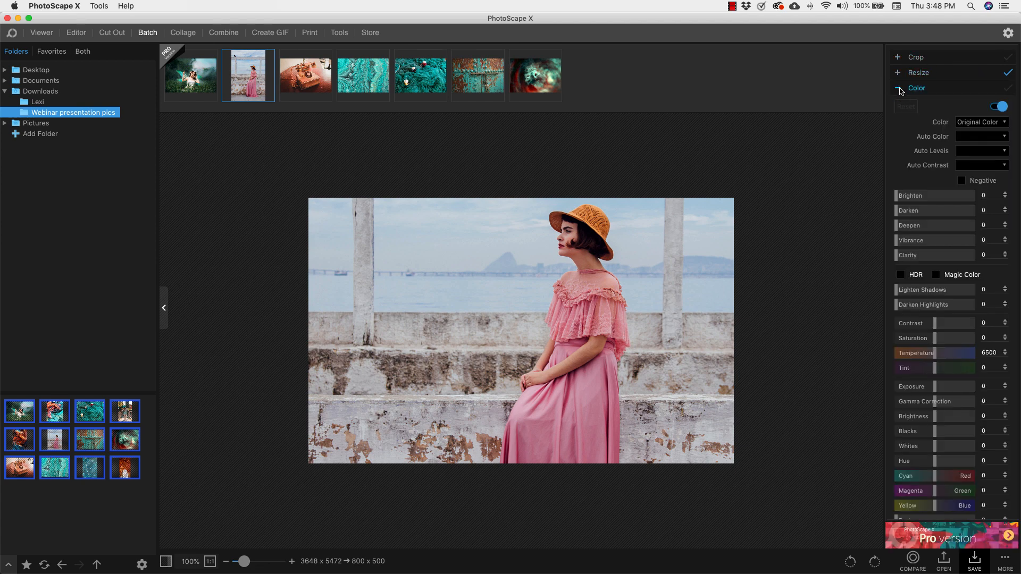
{"action": "left_click", "coordinate": [899, 89]}
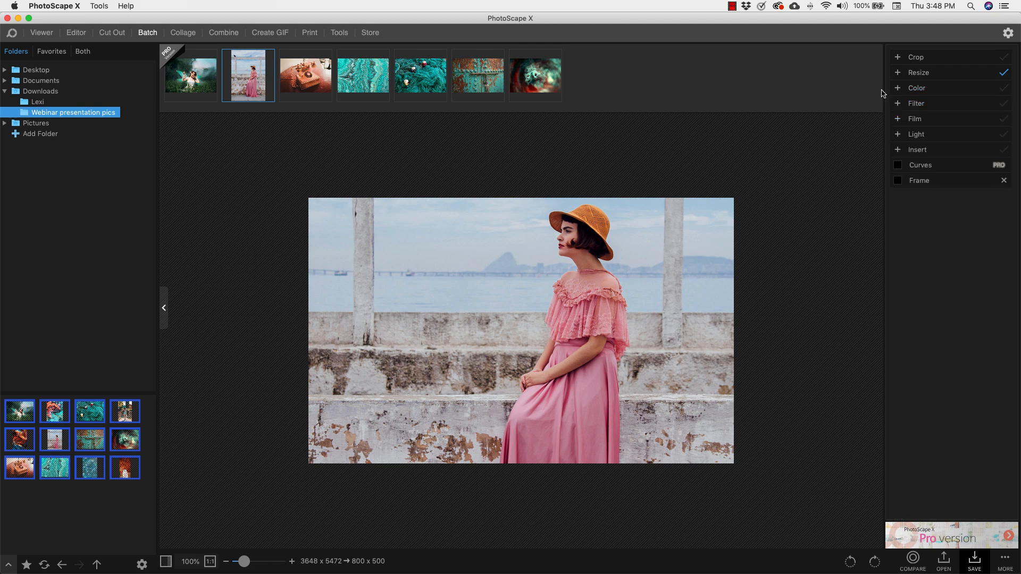
{"action": "left_click", "coordinate": [899, 104]}
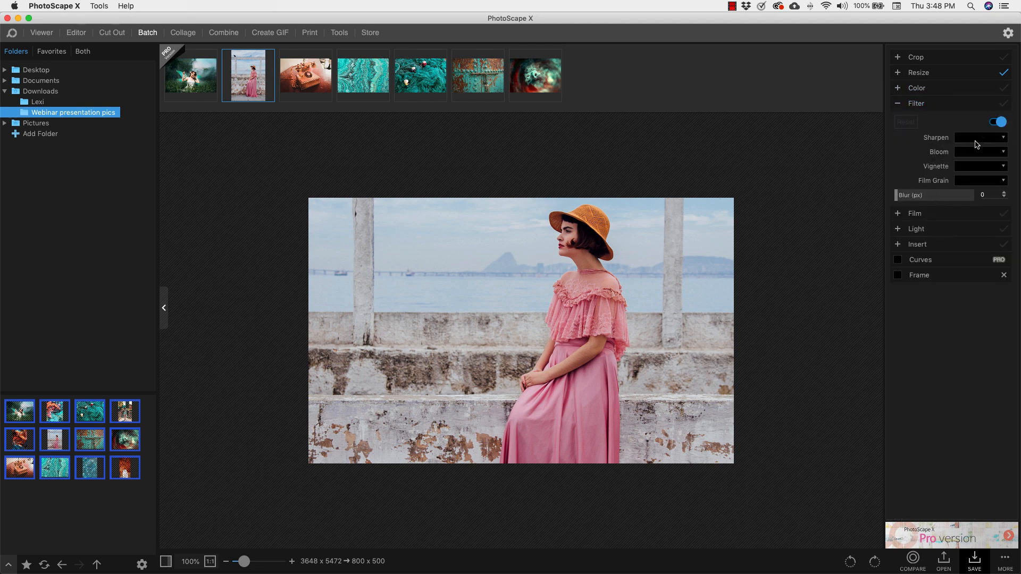
{"action": "left_click", "coordinate": [978, 168]}
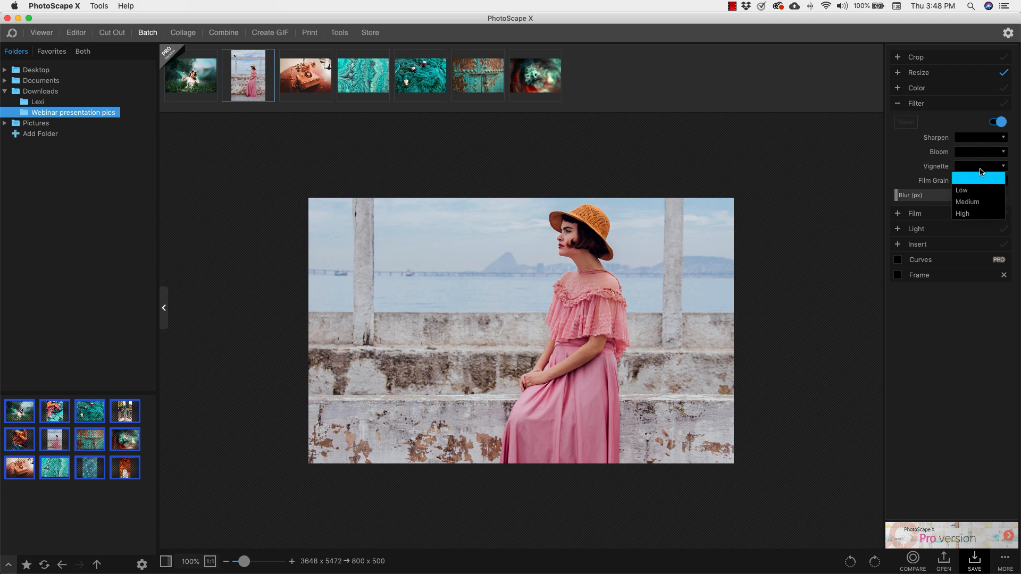
{"action": "left_click", "coordinate": [973, 214]}
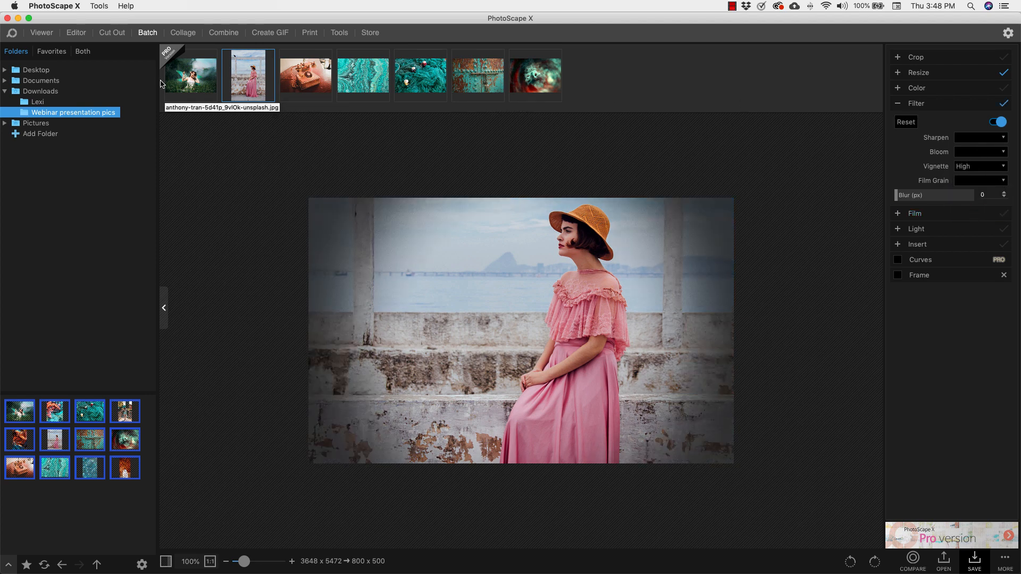
Look through the Film presets and Light effects available for the batch photos
{"action": "left_click", "coordinate": [912, 214]}
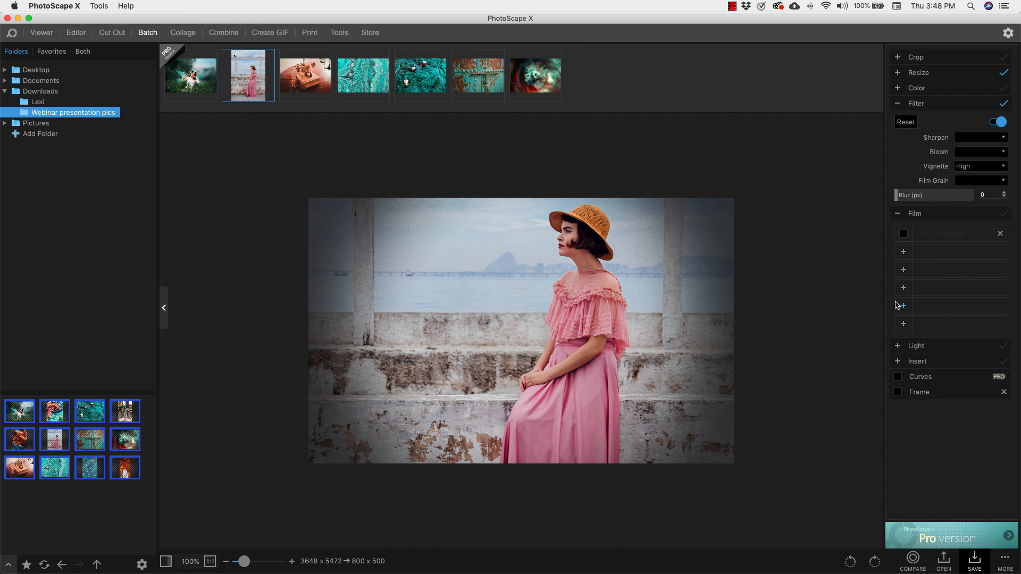
{"action": "left_click", "coordinate": [904, 253]}
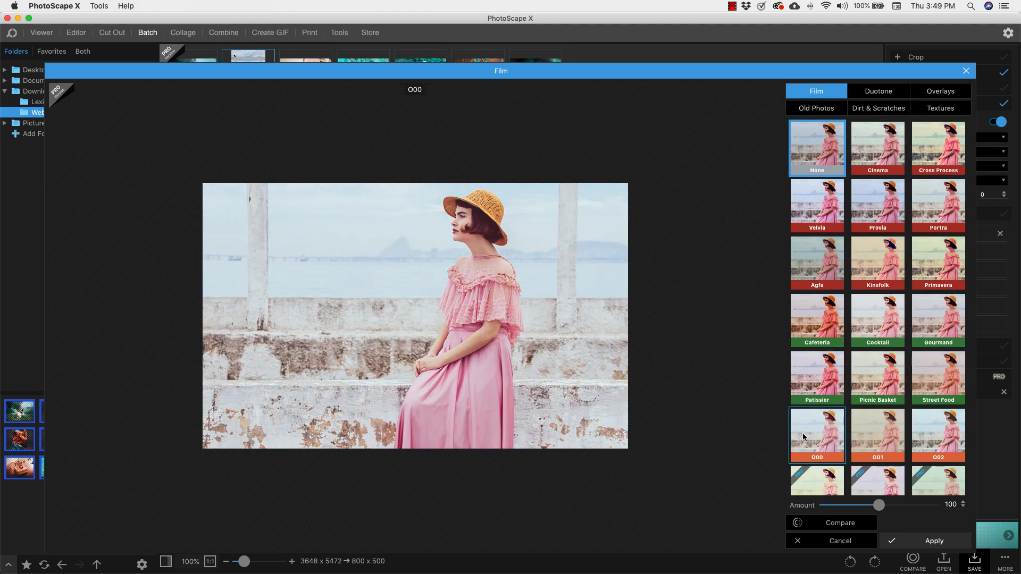
{"action": "left_click", "coordinate": [834, 541]}
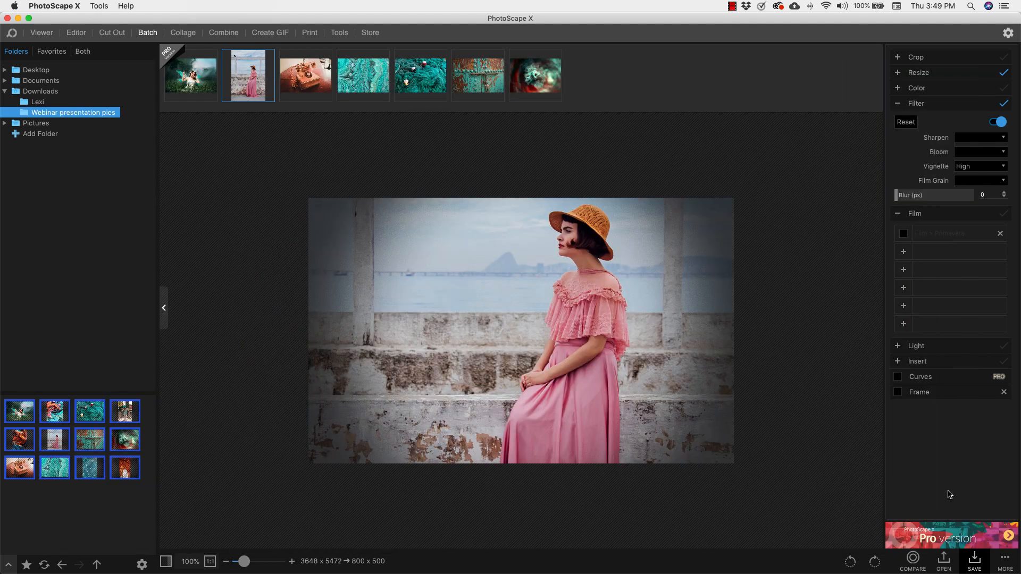
{"action": "left_click", "coordinate": [902, 215]}
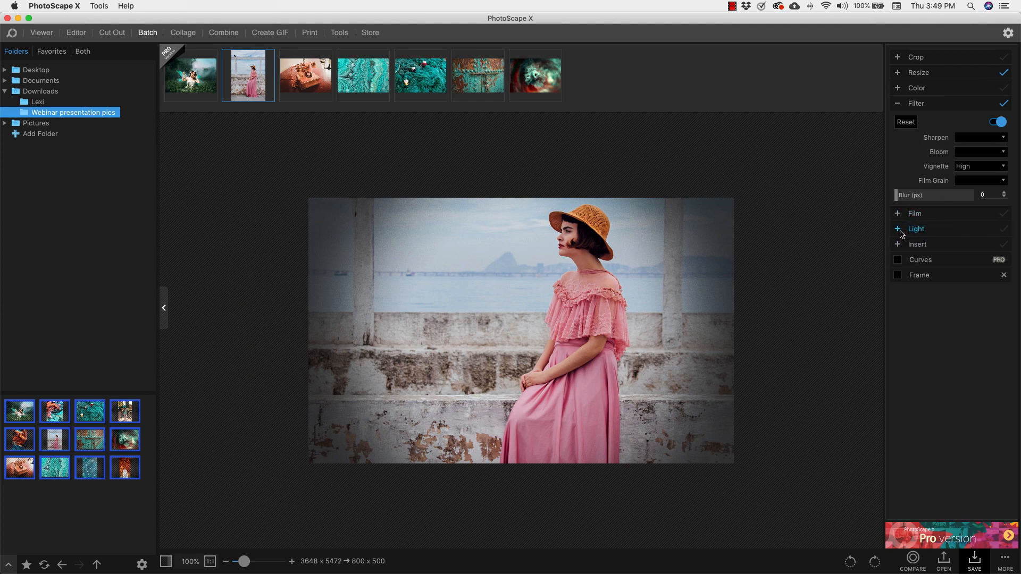
{"action": "left_click", "coordinate": [902, 232]}
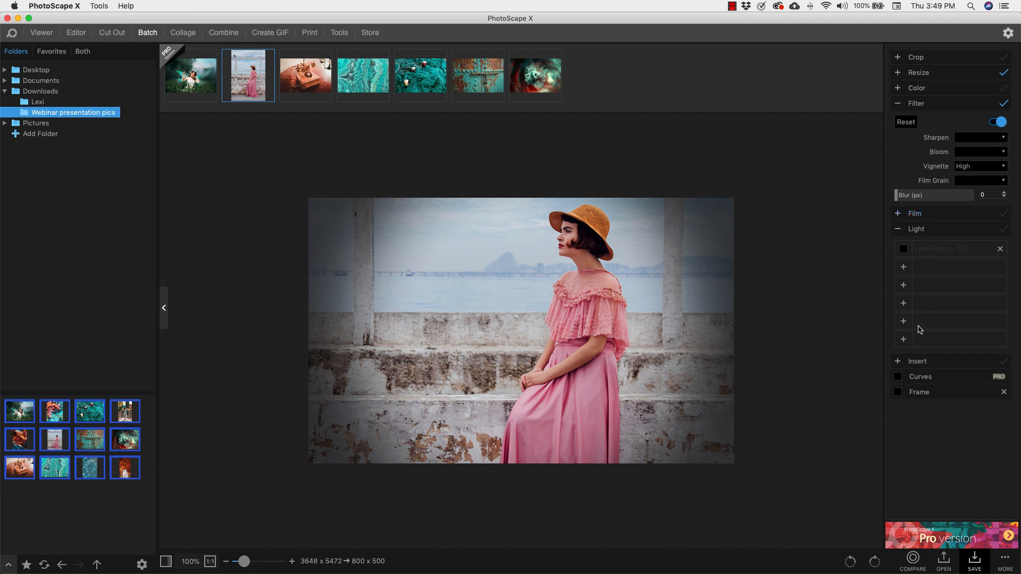
{"action": "left_click", "coordinate": [904, 269]}
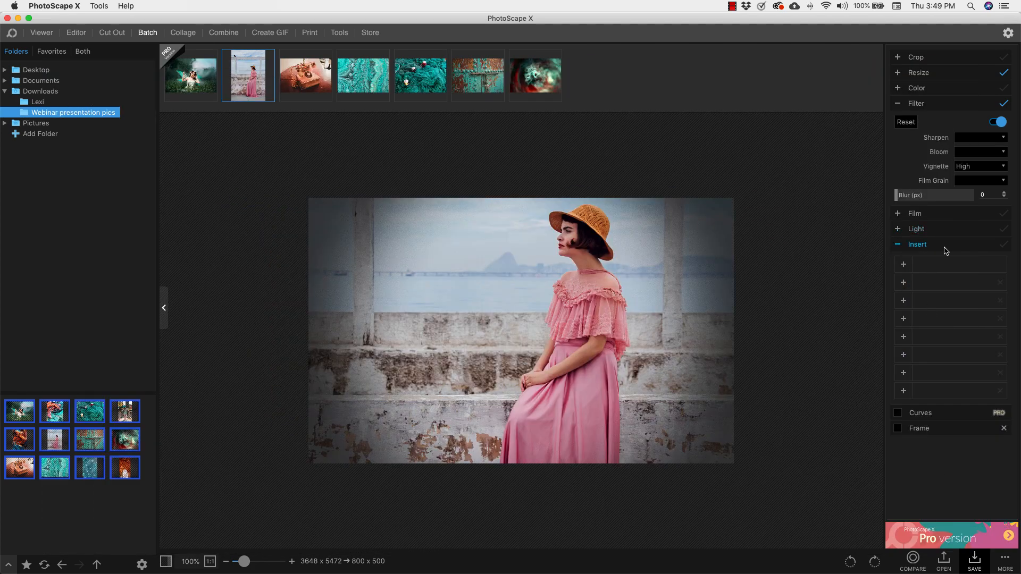
Insert the text "#Vacation" near the lower edge of the batch photos, at about X -25, Y 177
{"action": "left_click", "coordinate": [904, 265]}
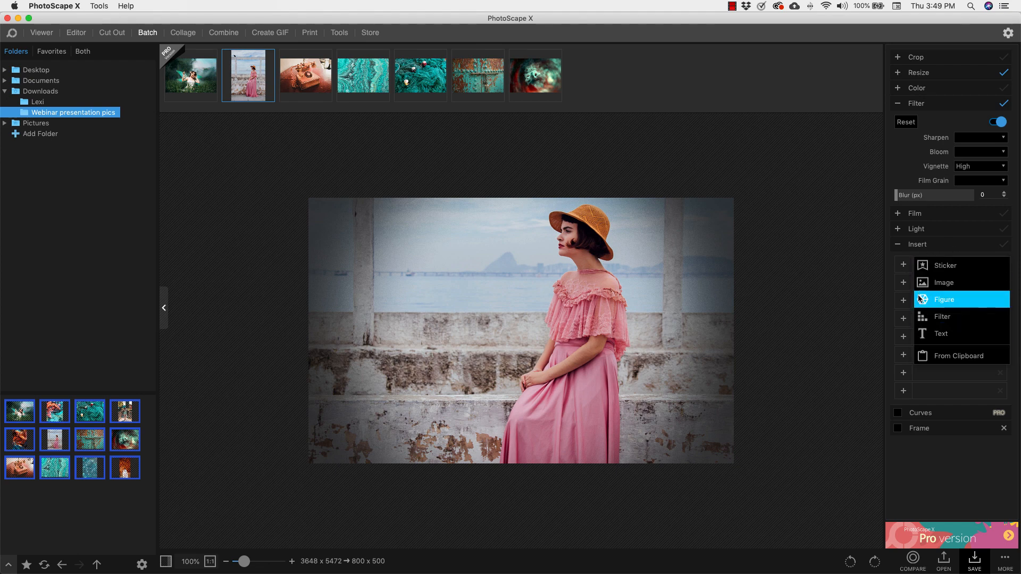
{"action": "left_click", "coordinate": [944, 336]}
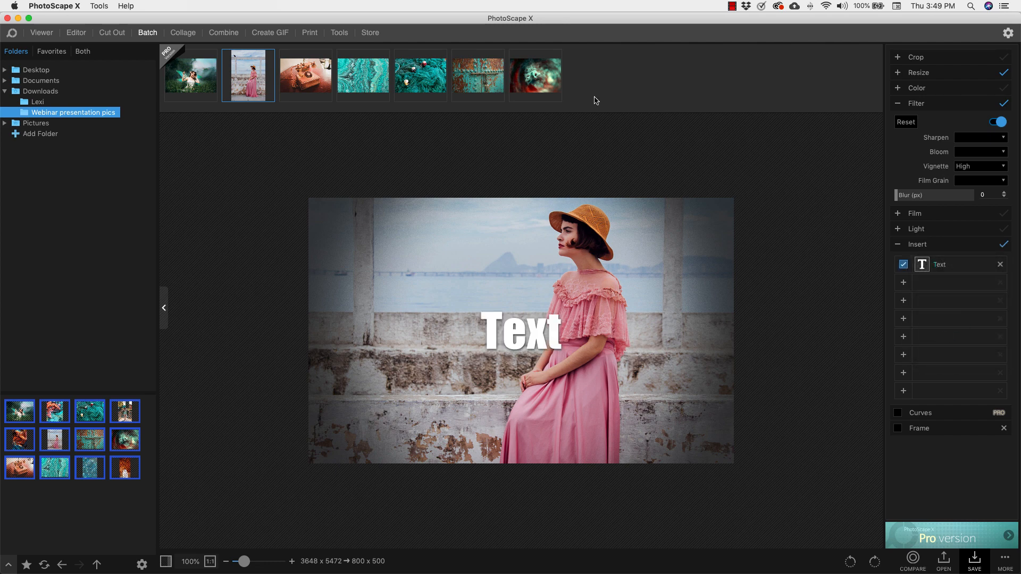
{"action": "left_click_drag", "start_coordinate": [515, 327], "coordinate": [502, 422]}
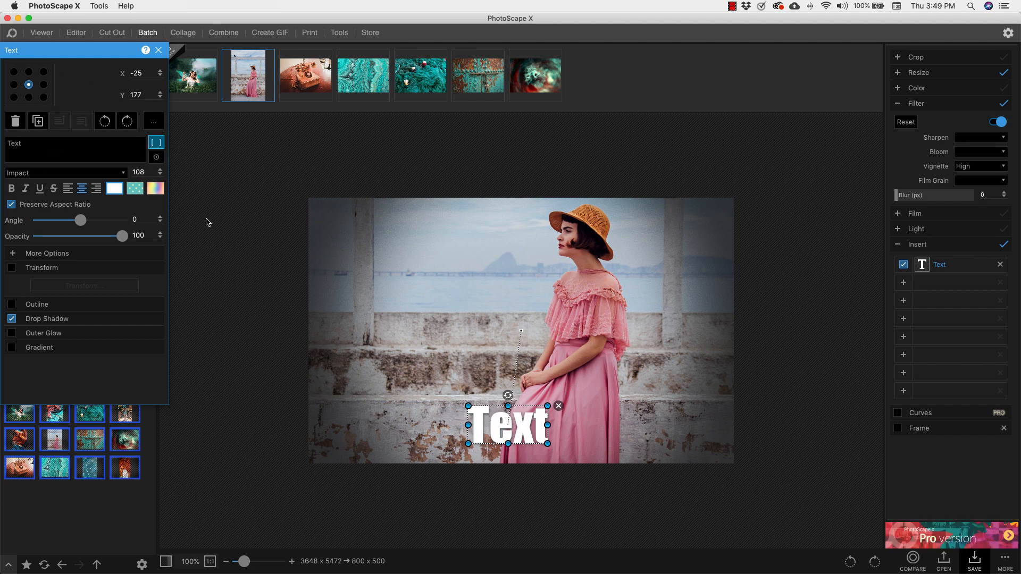
{"action": "left_click_drag", "start_coordinate": [26, 147], "coordinate": [2, 143]}
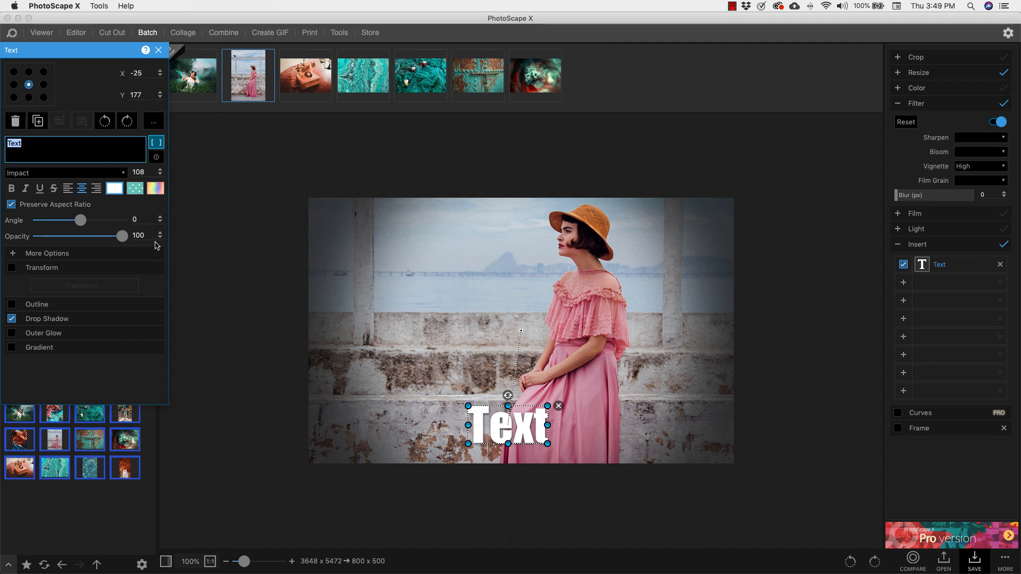
{"action": "type", "text": "#Vacation"}
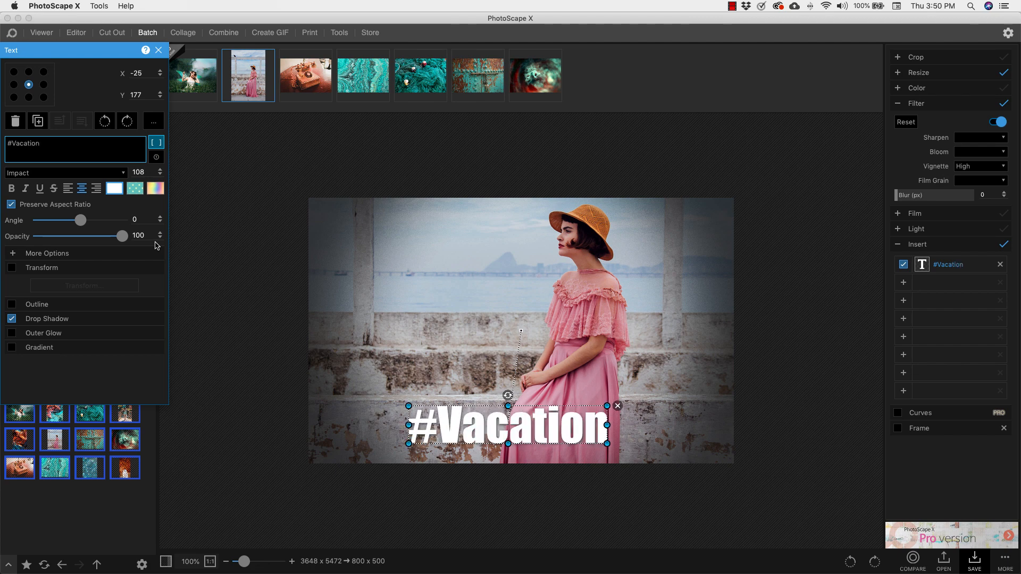
{"action": "left_click", "coordinate": [351, 267]}
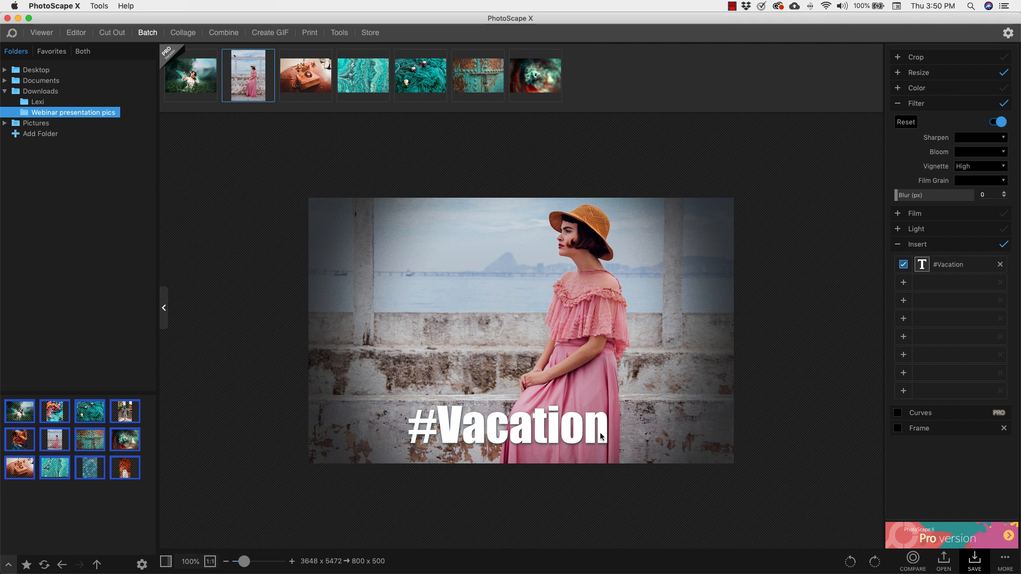
Preview the vignette and caption on the fairy, telephone, rusty metal and pink dress photos
{"action": "left_click", "coordinate": [197, 79]}
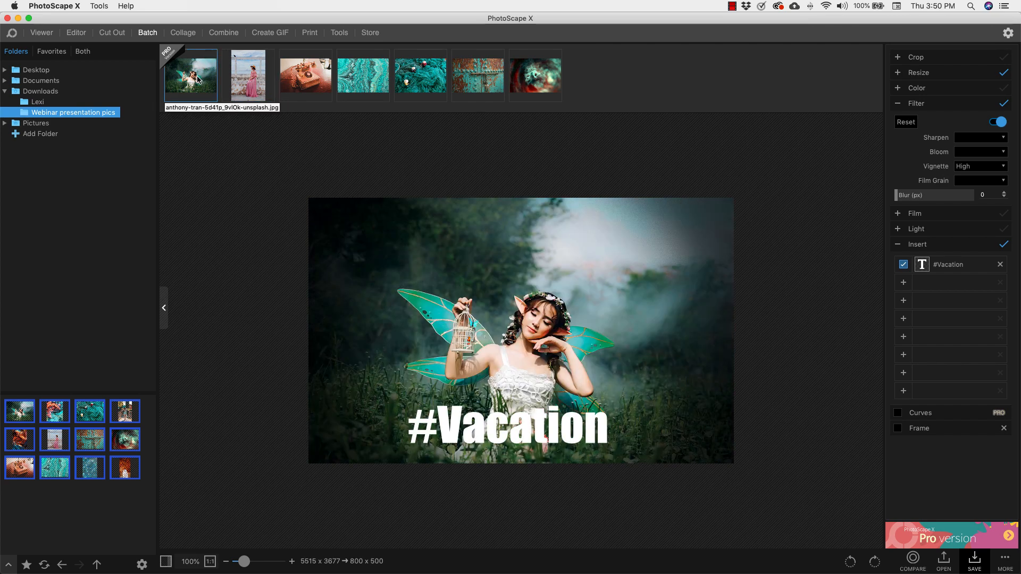
{"action": "left_click", "coordinate": [307, 79]}
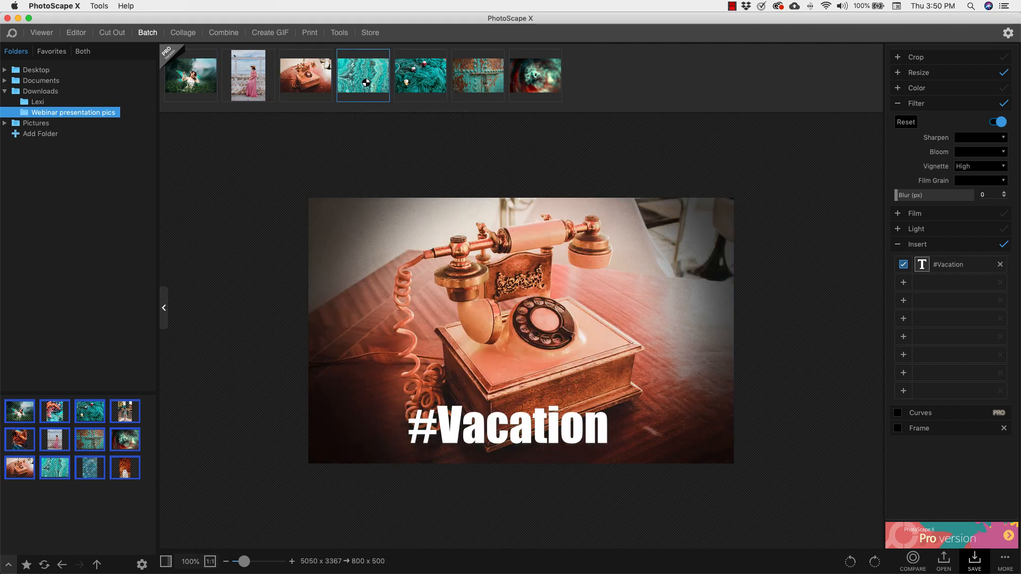
{"action": "left_click", "coordinate": [468, 80]}
{"action": "left_click", "coordinate": [252, 79]}
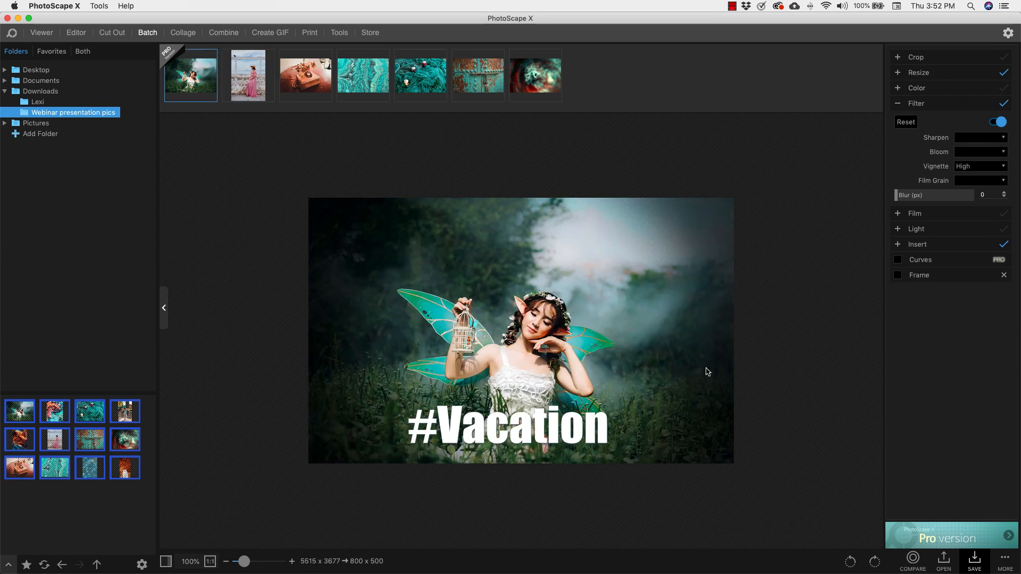
Save the batch photos in the current folder as JPEG at quality 90 and 96 DPI, with the file name prefix 500
{"action": "left_click", "coordinate": [975, 562]}
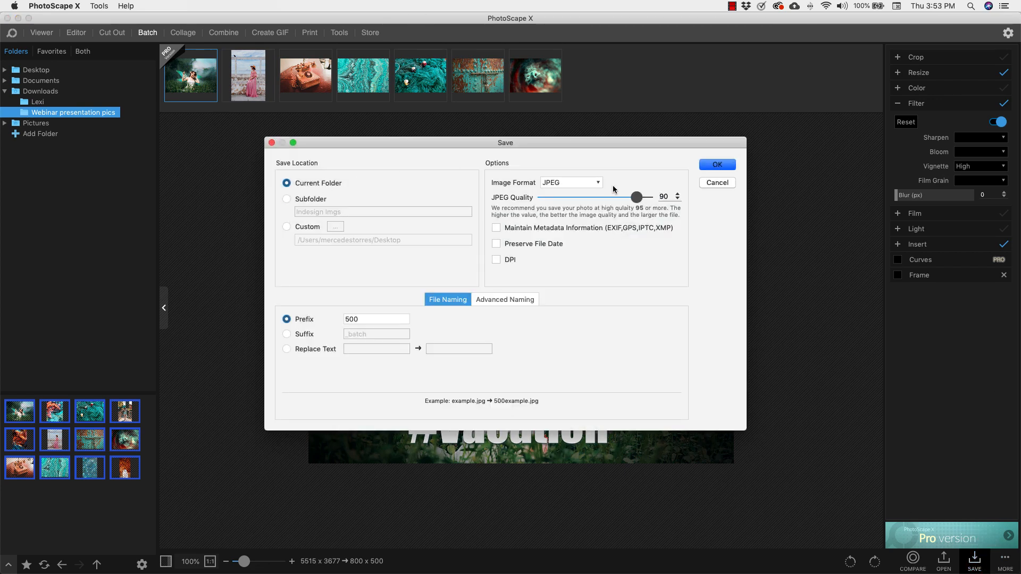
{"action": "left_click", "coordinate": [598, 184]}
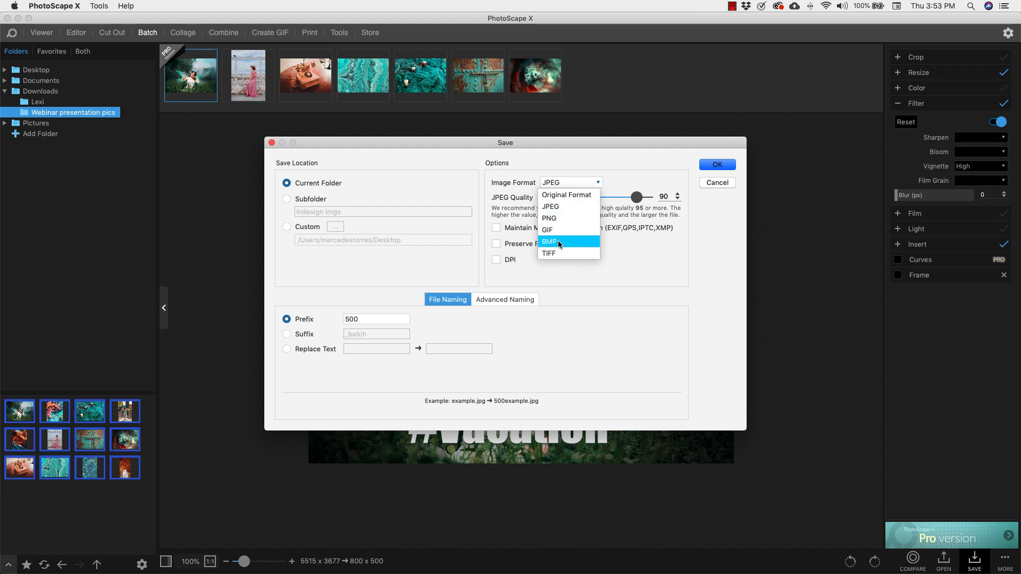
{"action": "left_click", "coordinate": [576, 208]}
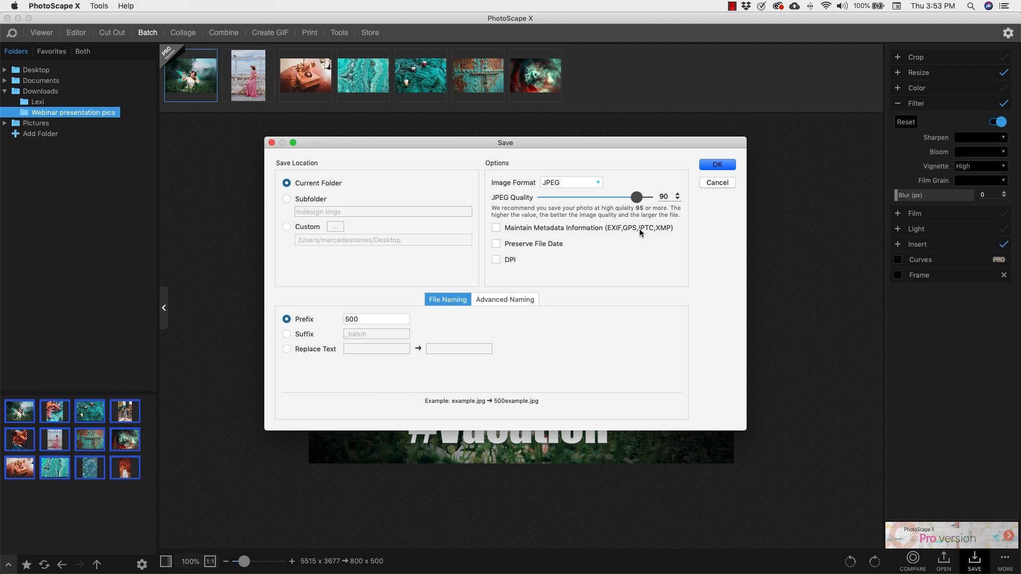
{"action": "left_click", "coordinate": [496, 260]}
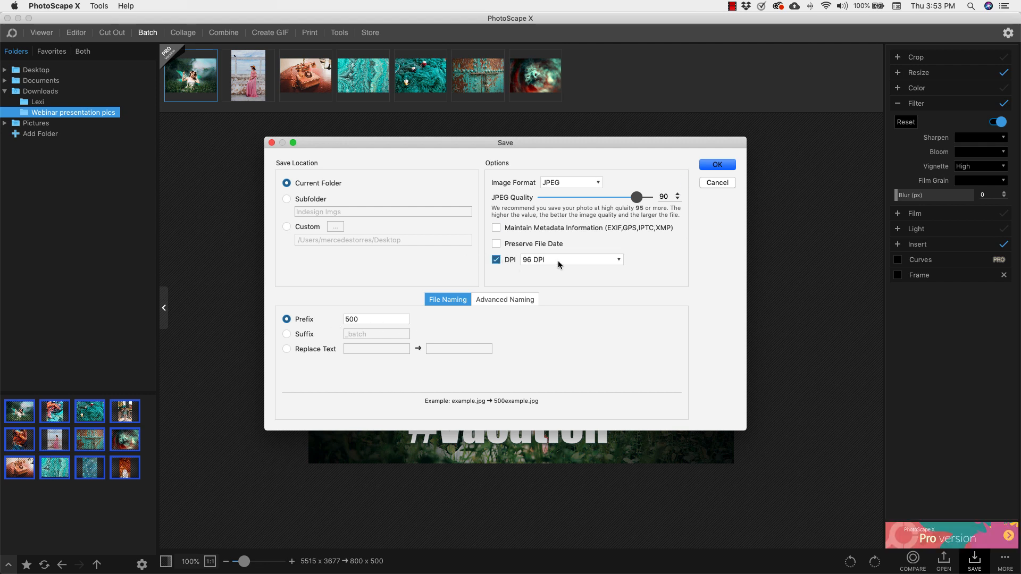
{"action": "left_click", "coordinate": [618, 260]}
{"action": "left_click", "coordinate": [604, 283]}
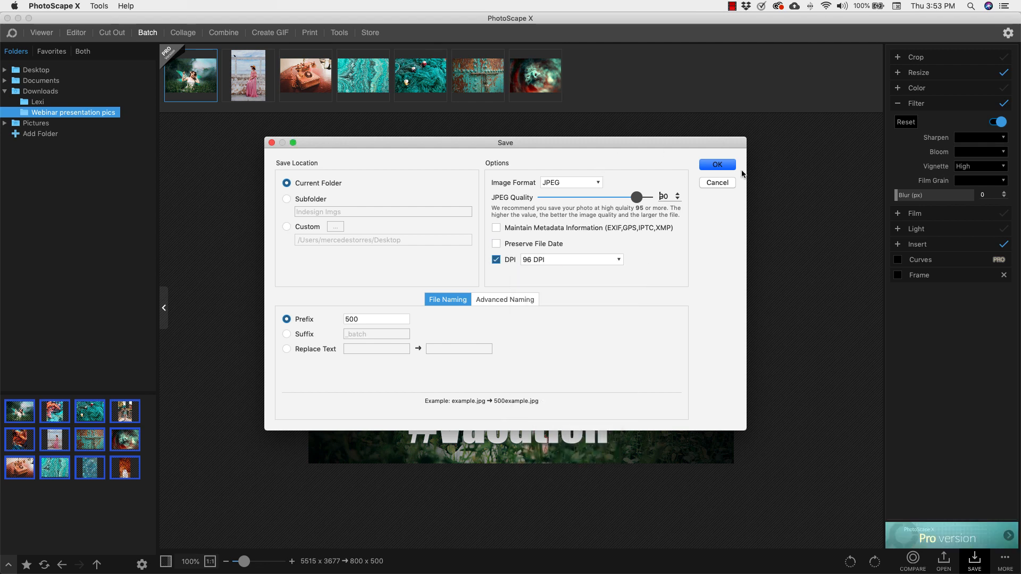
{"action": "left_click", "coordinate": [719, 166]}
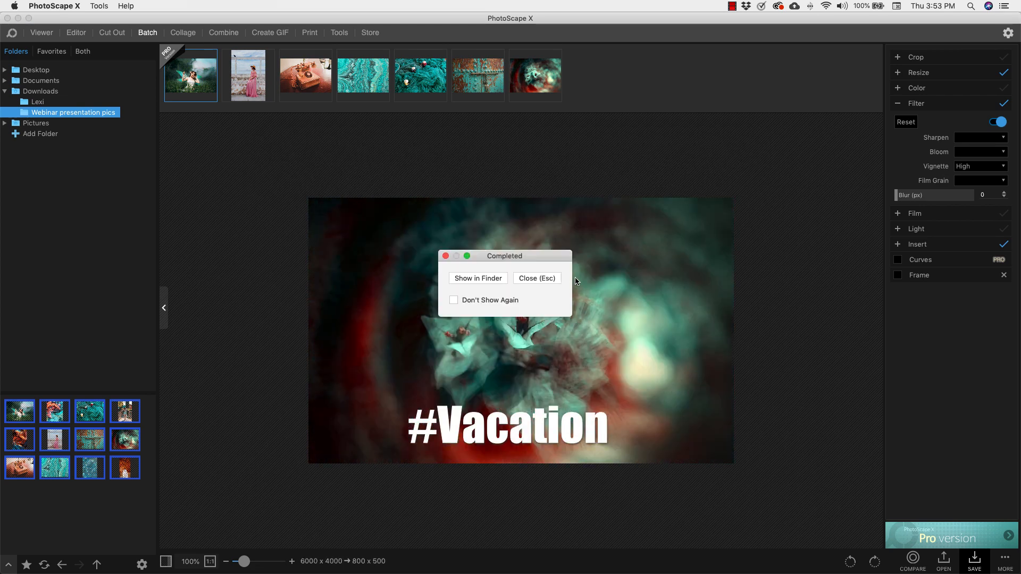
Show the saved files in Finder and check the previews and dimensions of several photos with the 500 prefix
{"action": "left_click", "coordinate": [485, 280]}
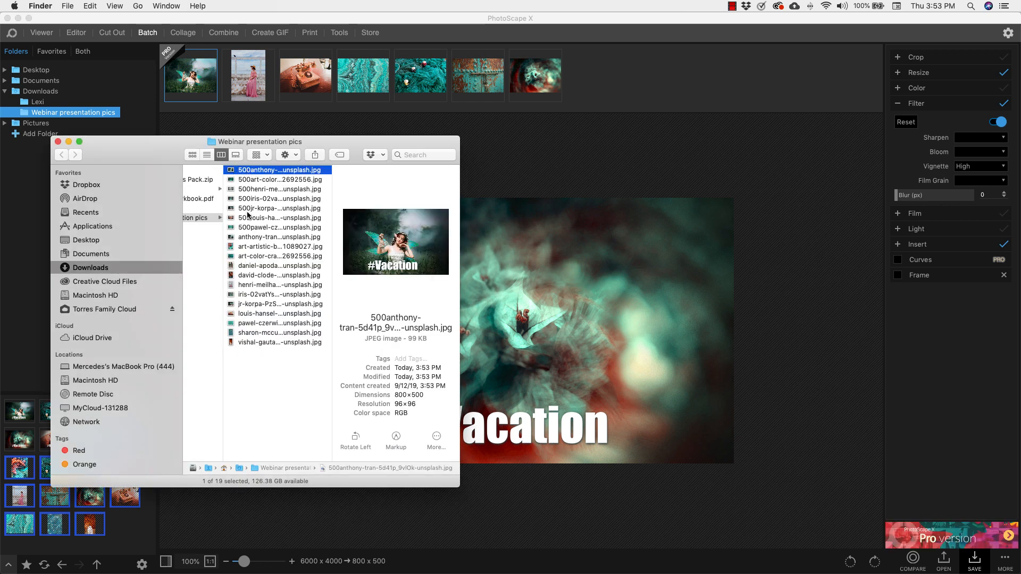
{"action": "left_click", "coordinate": [249, 181]}
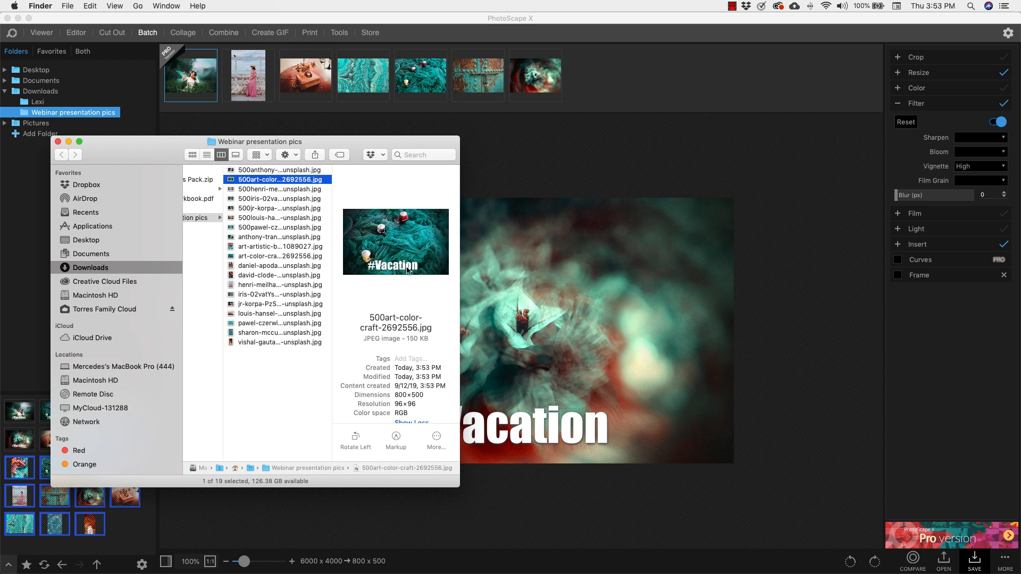
{"action": "left_click", "coordinate": [250, 192]}
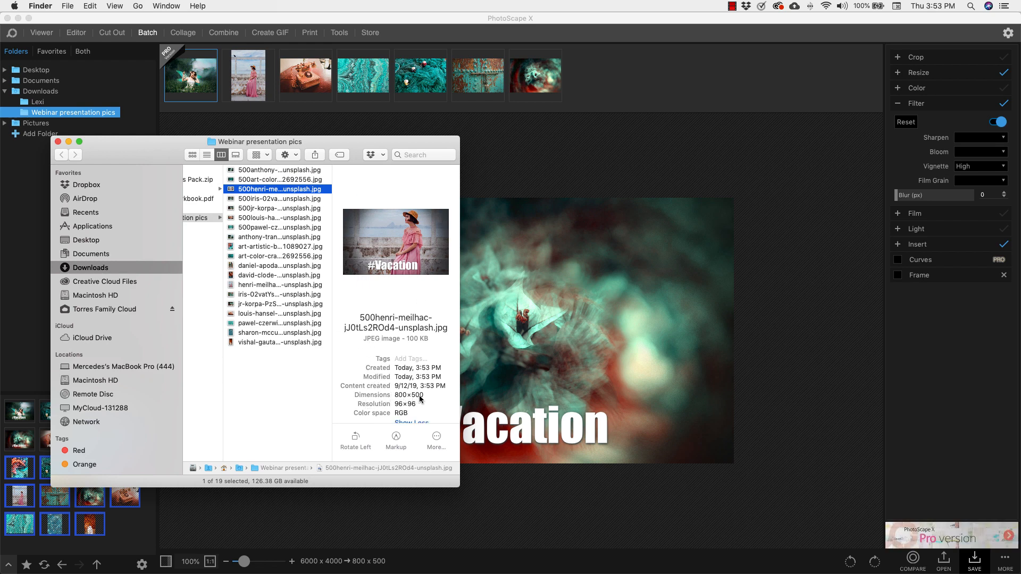
{"action": "left_click", "coordinate": [268, 199]}
{"action": "left_click", "coordinate": [268, 210]}
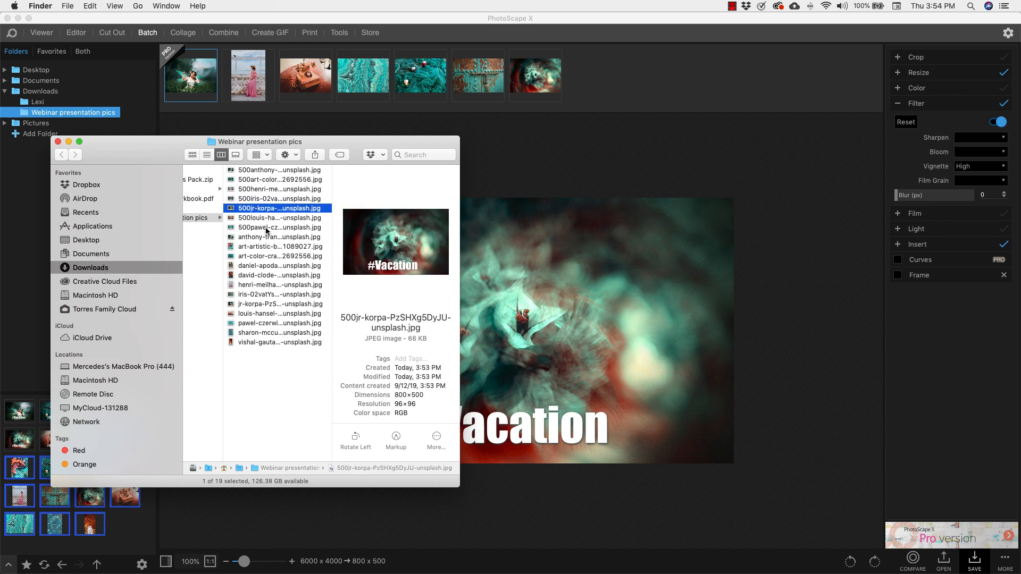
Compare a photo with the 500 prefix against the original fairy photo in Finder, and close the Finder window
{"action": "left_click", "coordinate": [267, 228]}
{"action": "left_click", "coordinate": [261, 238]}
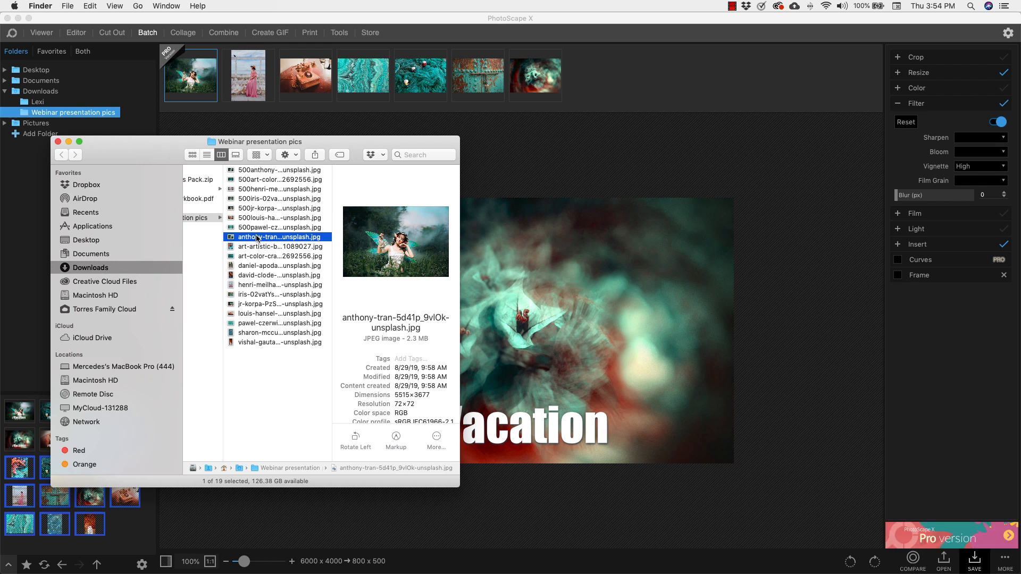
{"action": "left_click", "coordinate": [57, 141]}
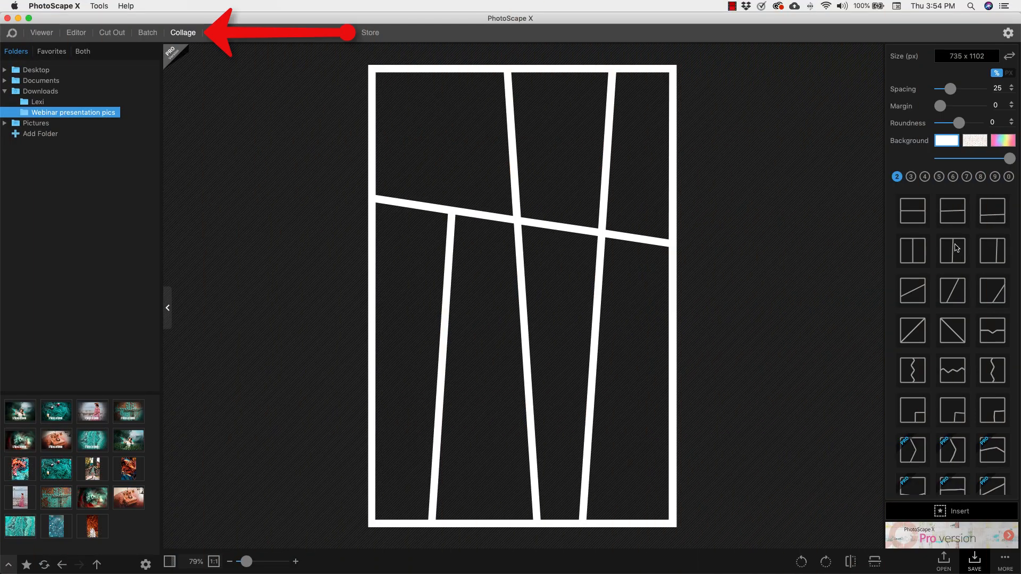
Browse the Collage layouts for different photo counts, including the three-, four-, eight- and nine-photo templates
{"action": "scroll", "coordinate": [961, 275], "scroll_direction": "down", "scroll_amount": 5}
{"action": "scroll", "coordinate": [961, 276], "scroll_direction": "down", "scroll_amount": 10}
{"action": "scroll", "coordinate": [961, 276], "scroll_direction": "down", "scroll_amount": 10}
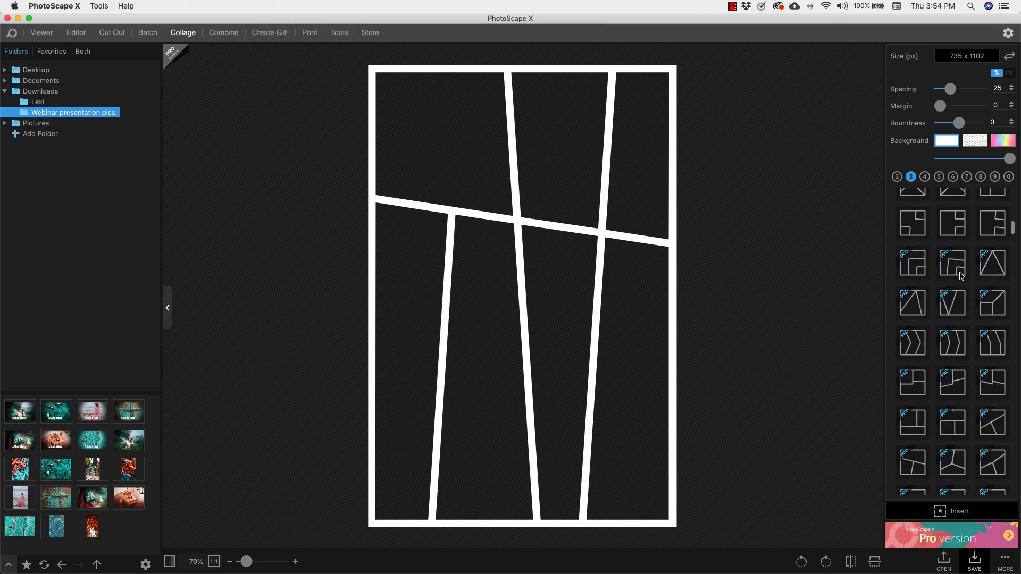
{"action": "scroll", "coordinate": [961, 275], "scroll_direction": "down", "scroll_amount": 10}
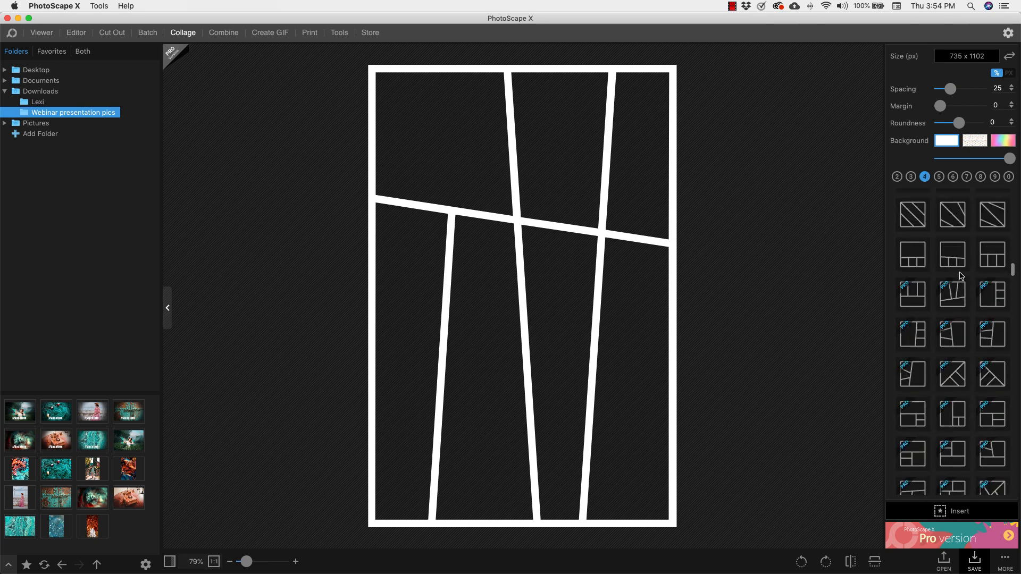
{"action": "scroll", "coordinate": [962, 276], "scroll_direction": "down", "scroll_amount": 5}
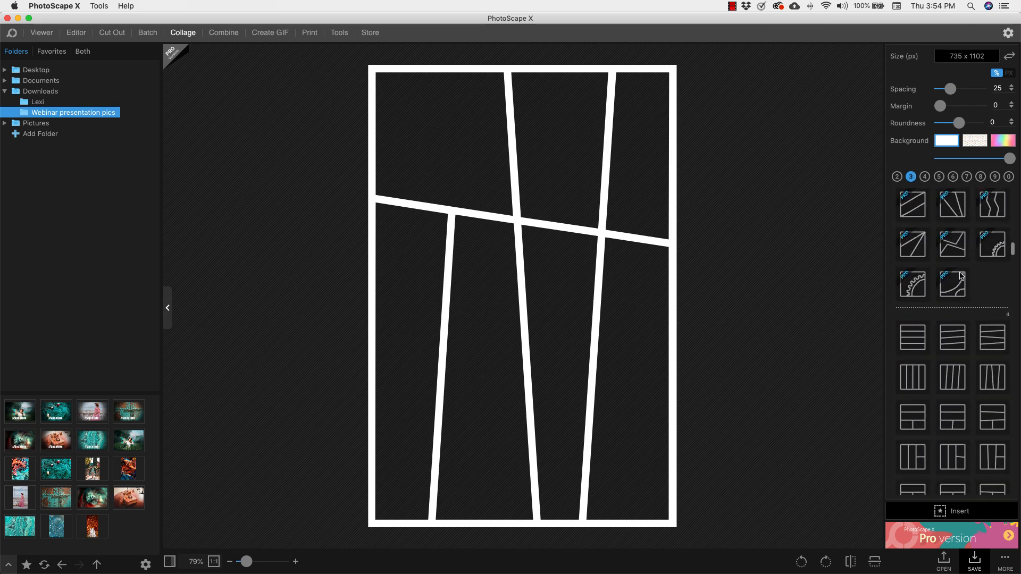
{"action": "scroll", "coordinate": [960, 273], "scroll_direction": "down", "scroll_amount": 5}
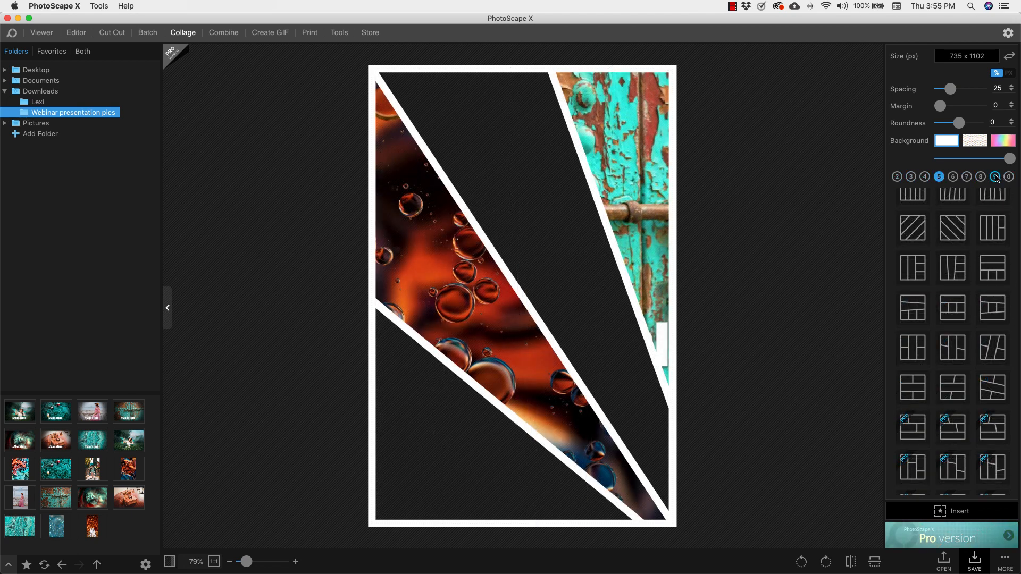
{"action": "left_click", "coordinate": [995, 177]}
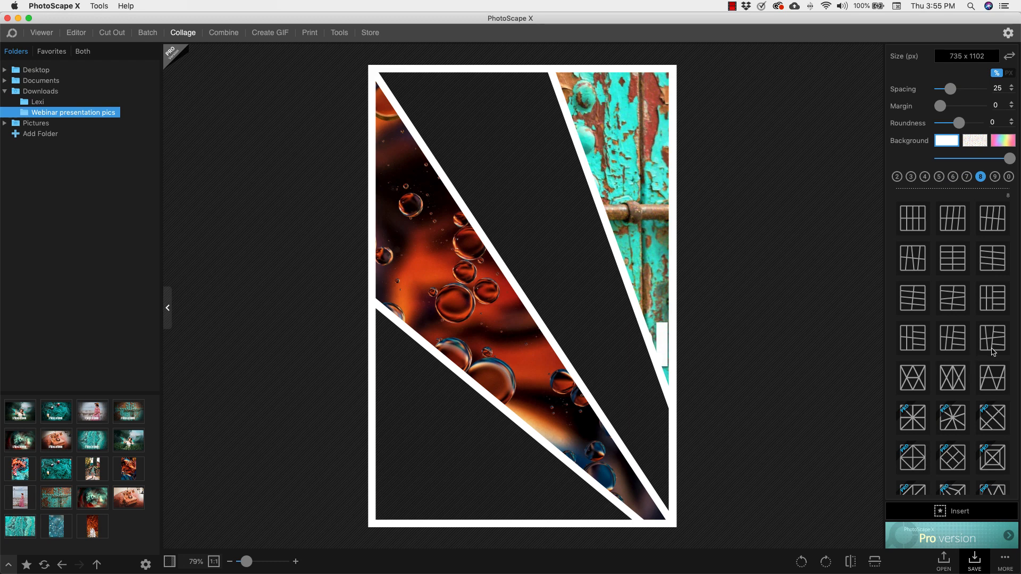
{"action": "left_click", "coordinate": [926, 178]}
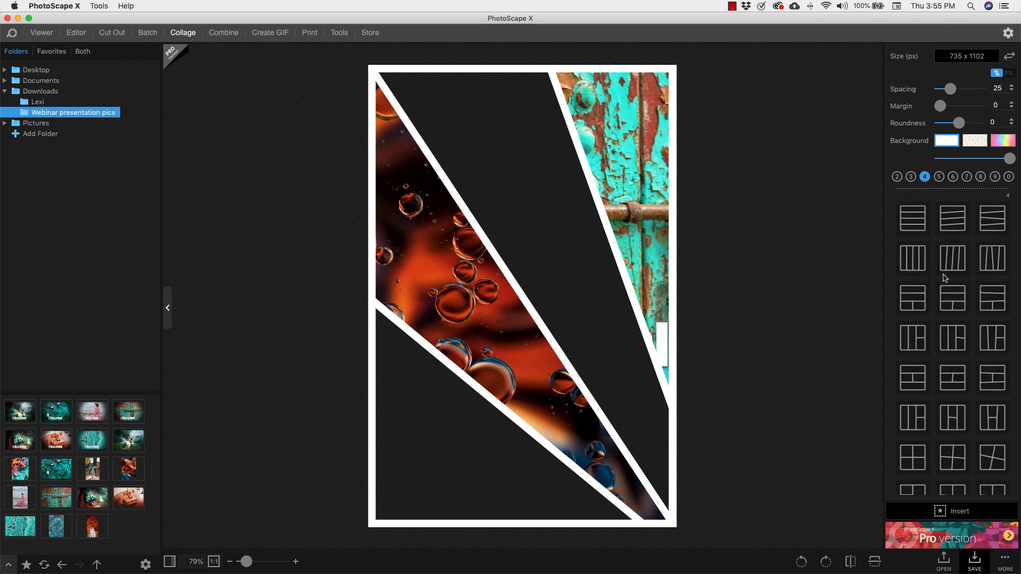
{"action": "scroll", "coordinate": [936, 351], "scroll_direction": "down", "scroll_amount": 10}
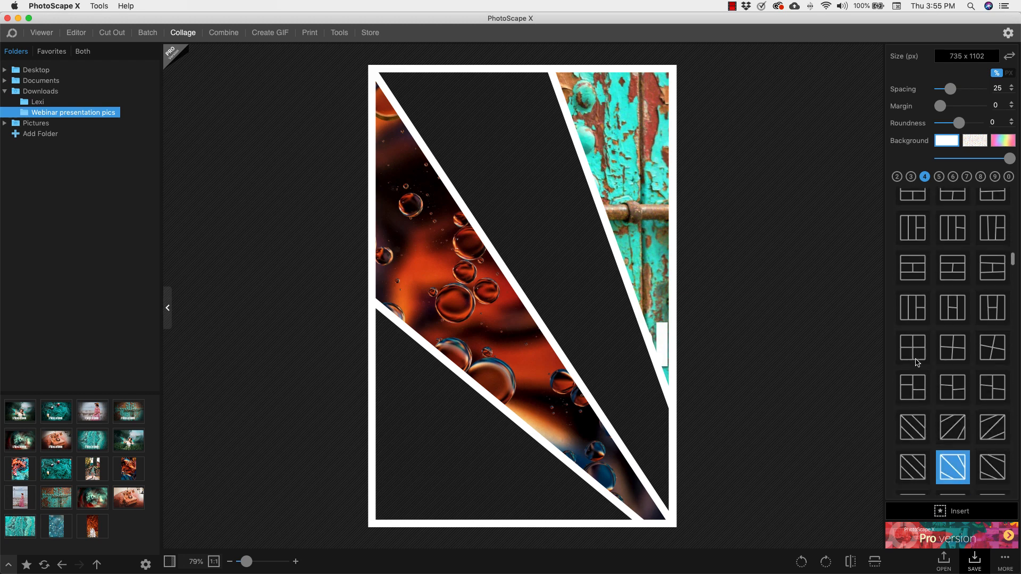
{"action": "scroll", "coordinate": [916, 363], "scroll_direction": "up", "scroll_amount": 2}
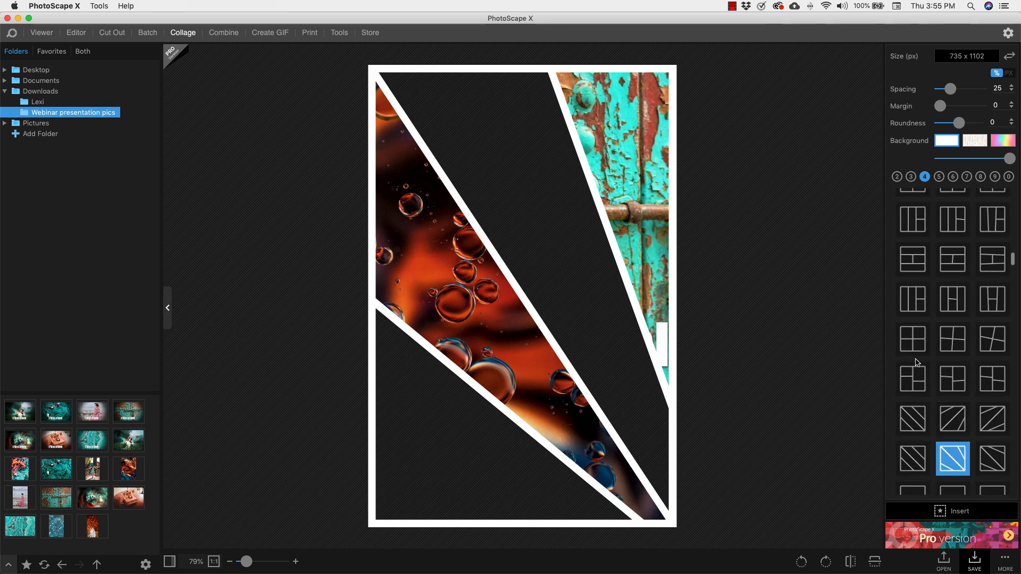
Choose the seven-photo collage layout with slanted dividers, three cells above and four below
{"action": "left_click", "coordinate": [939, 176]}
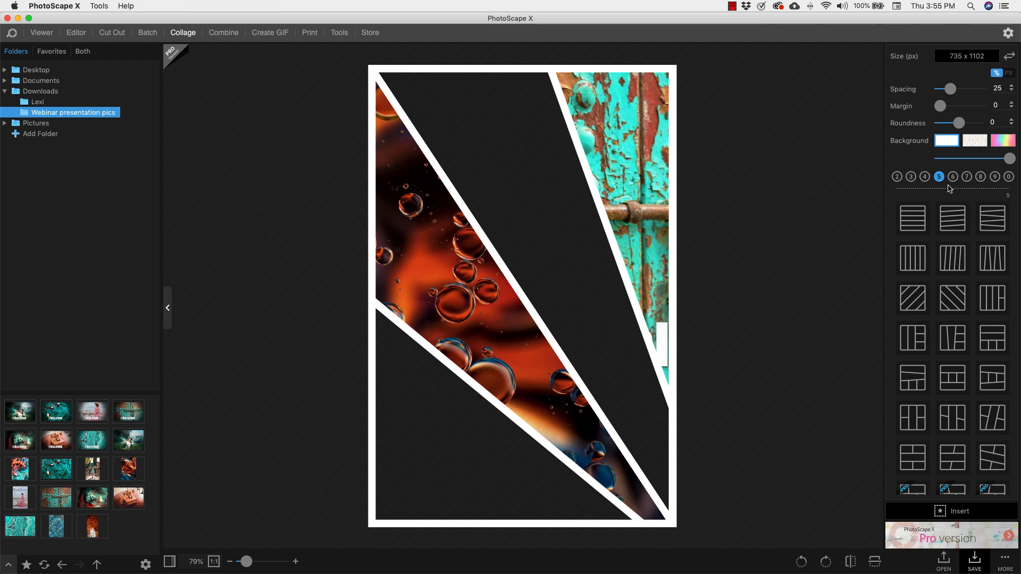
{"action": "left_click", "coordinate": [954, 177]}
{"action": "left_click", "coordinate": [967, 176]}
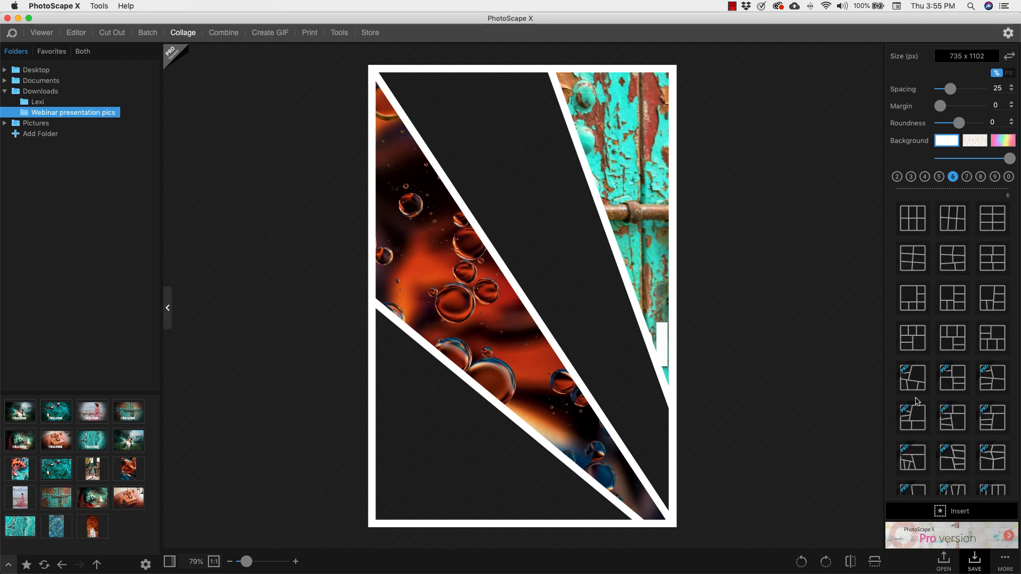
{"action": "left_click", "coordinate": [913, 253]}
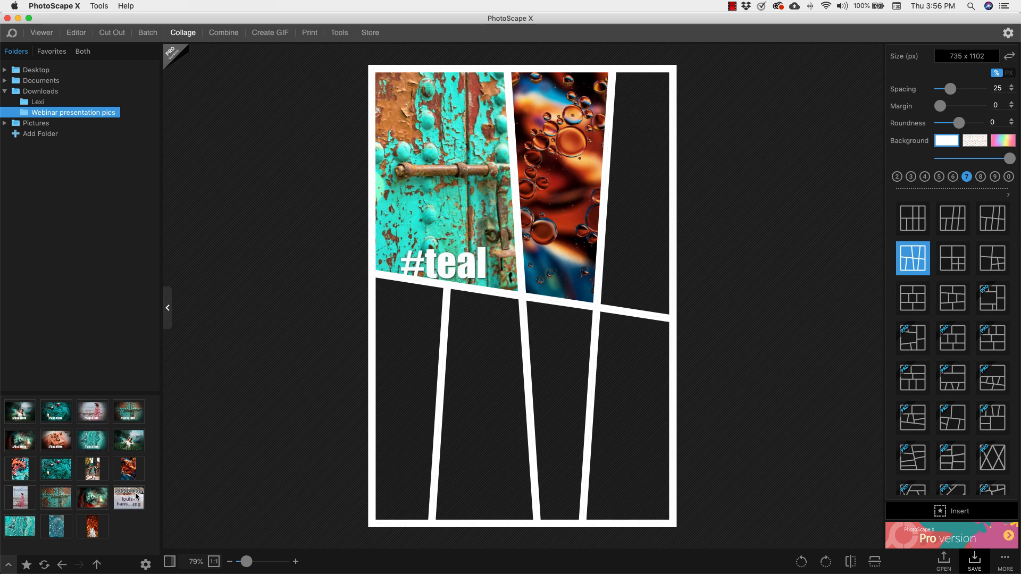
Remove the rusty teal door photo and the orange bubbles photo from the upper collage cells
{"action": "left_click", "coordinate": [441, 220]}
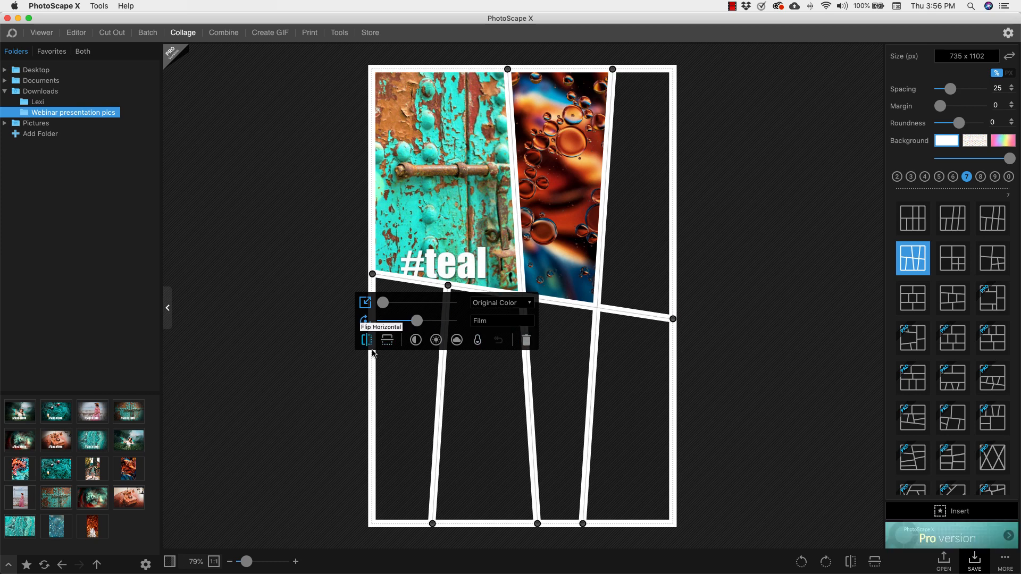
{"action": "left_click", "coordinate": [526, 340]}
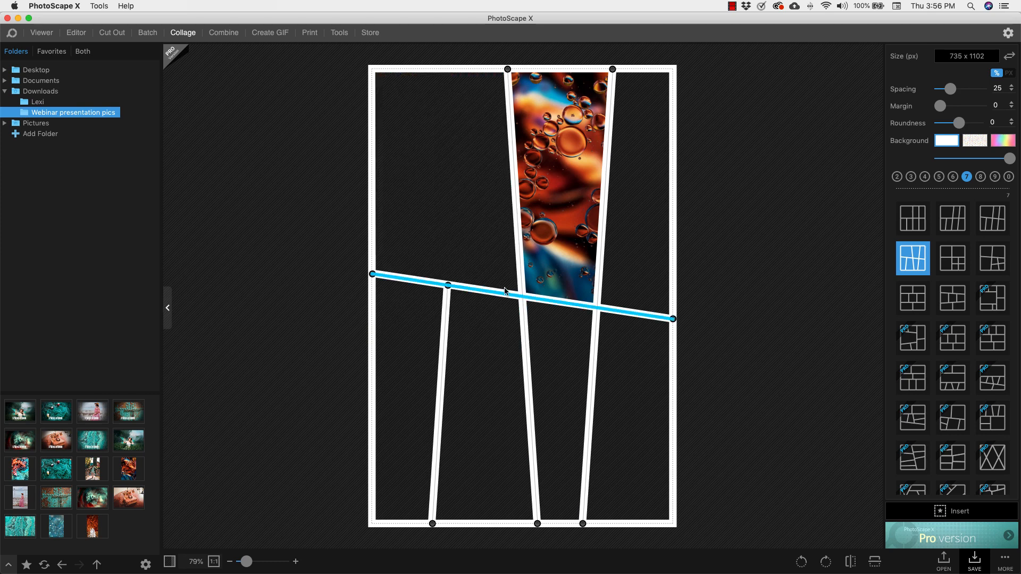
{"action": "left_click", "coordinate": [570, 250]}
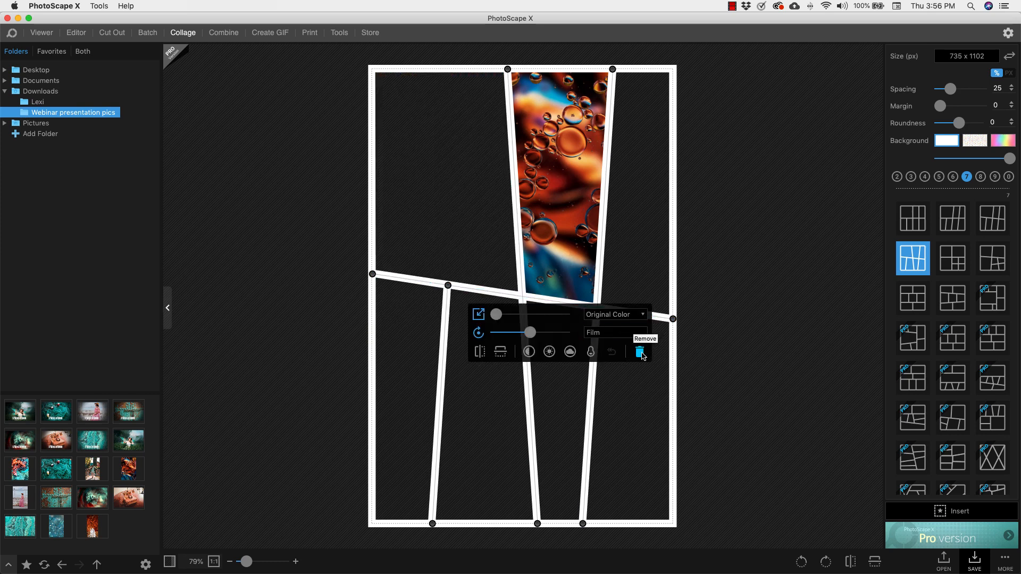
{"action": "left_click", "coordinate": [643, 354]}
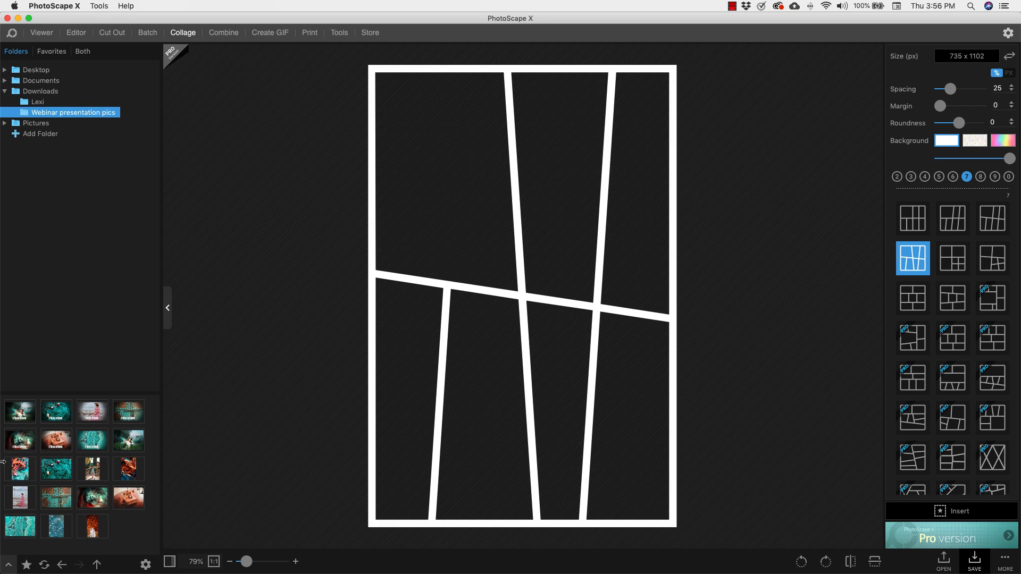
Fill the lower collage cells, left to right, with the sequins, teal nets, pink telephone and golden dome photos
{"action": "left_click_drag", "start_coordinate": [24, 469], "coordinate": [393, 423]}
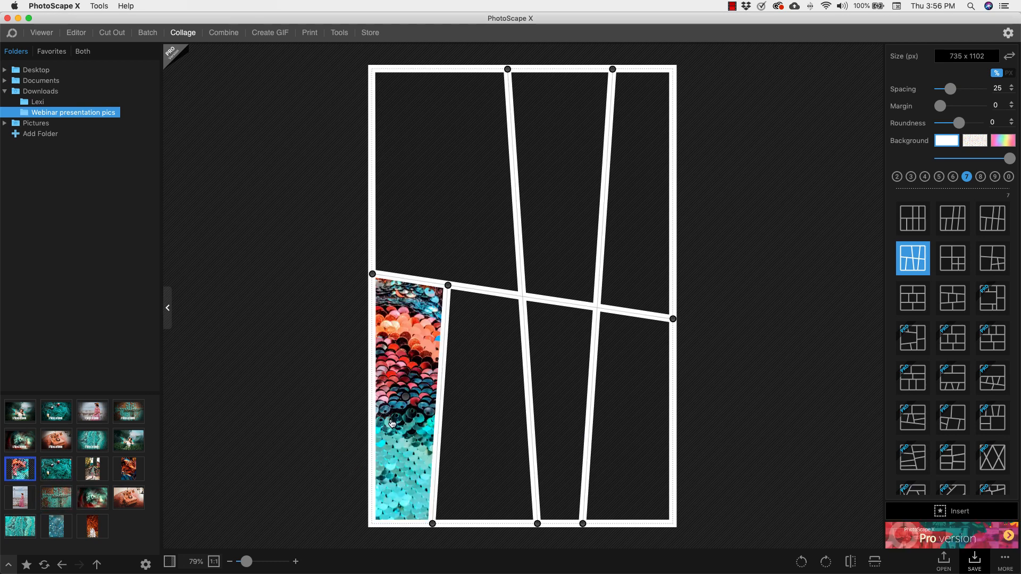
{"action": "left_click_drag", "start_coordinate": [55, 471], "coordinate": [484, 441]}
{"action": "left_click_drag", "start_coordinate": [129, 498], "coordinate": [548, 391]}
{"action": "left_click_drag", "start_coordinate": [92, 526], "coordinate": [629, 427]}
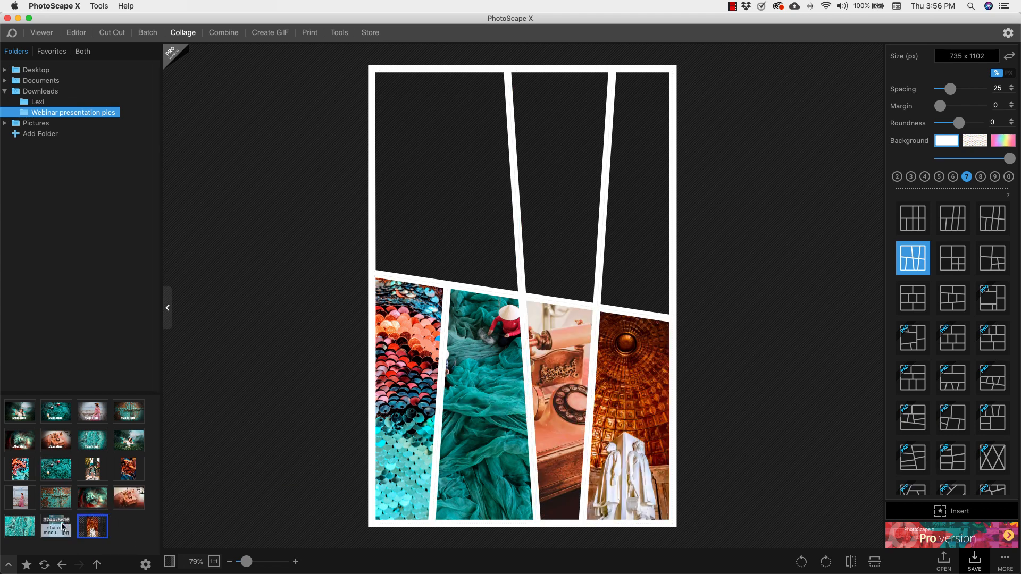
Fill the upper collage cells, left to right, with the blue glitter, teal marble and red-green abstract photos
{"action": "left_click_drag", "start_coordinate": [61, 526], "coordinate": [456, 159]}
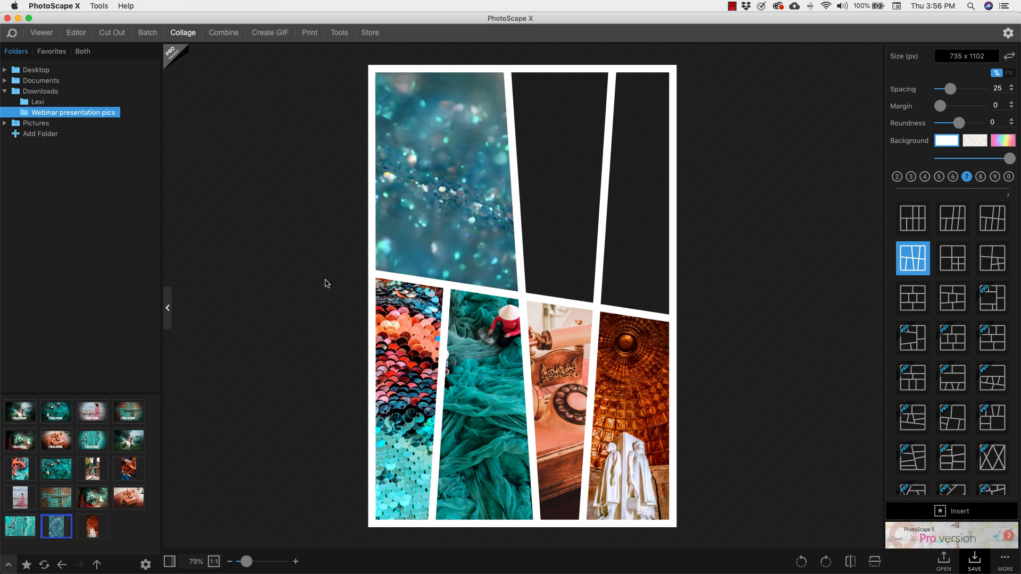
{"action": "left_click_drag", "start_coordinate": [20, 527], "coordinate": [535, 187]}
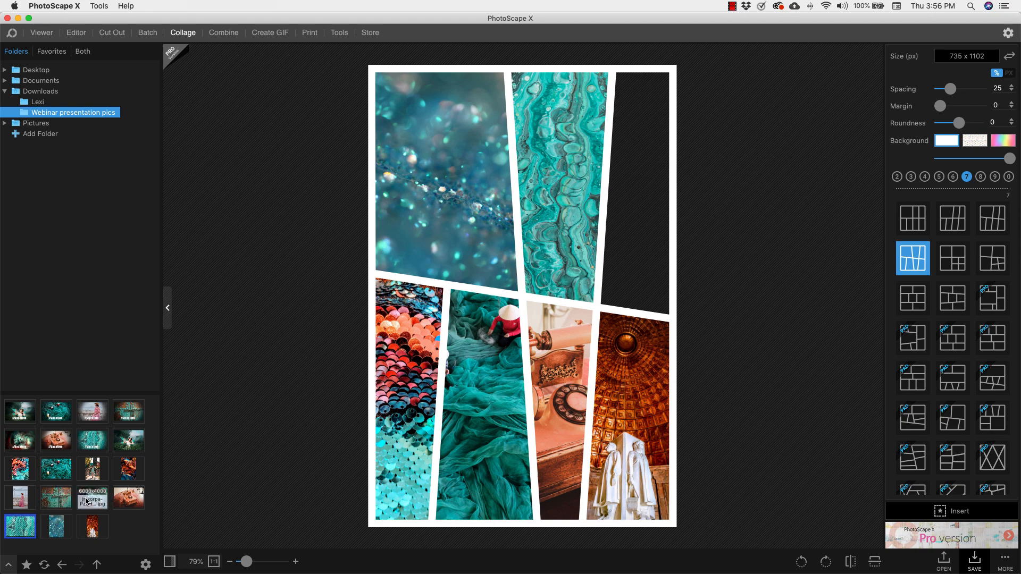
{"action": "left_click_drag", "start_coordinate": [93, 497], "coordinate": [612, 255]}
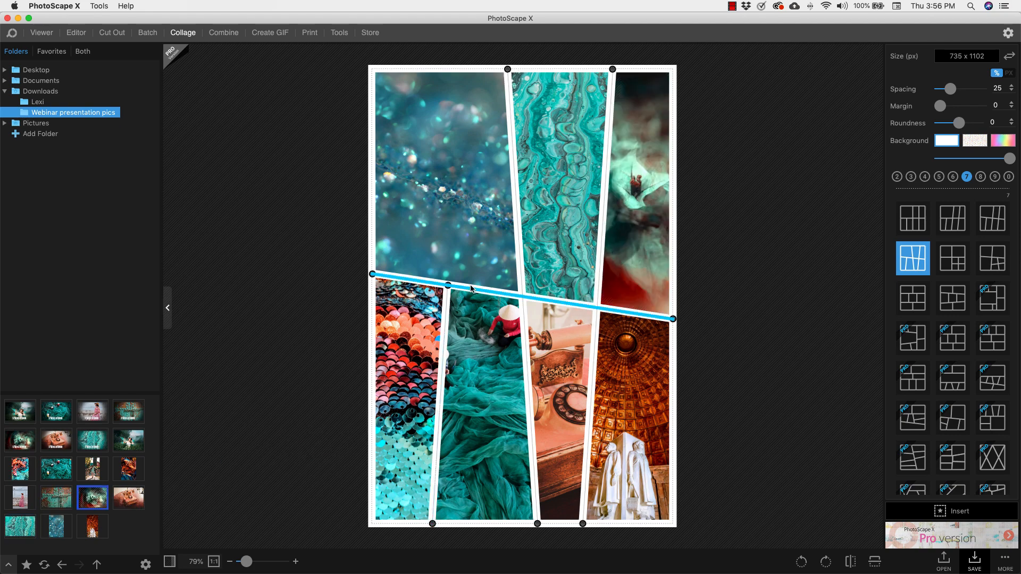
Raise the collage's horizontal divider and shift the two leftmost vertical dividers toward the left edge to resize the cells
{"action": "left_click_drag", "start_coordinate": [456, 287], "coordinate": [456, 223]}
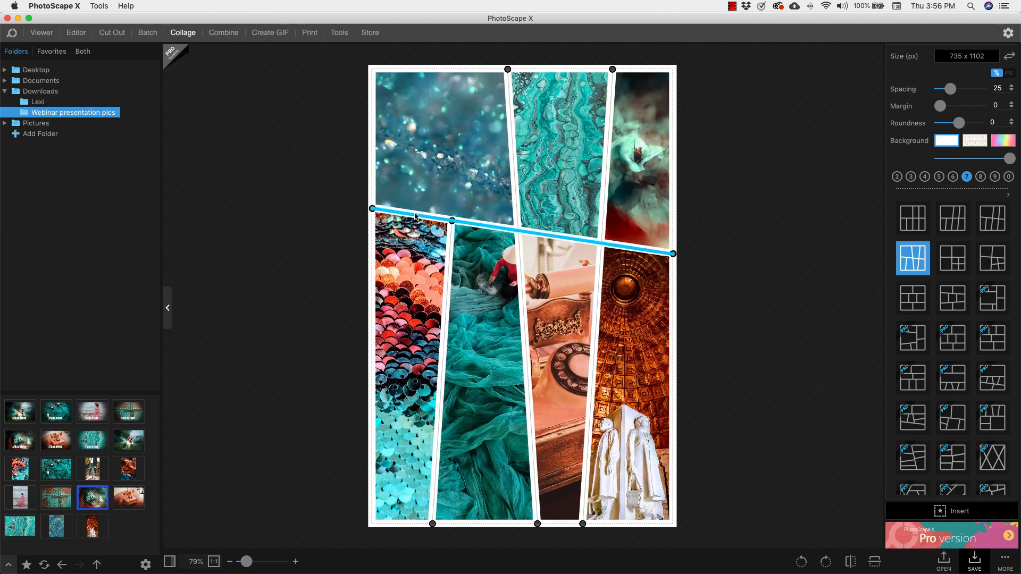
{"action": "left_click_drag", "start_coordinate": [520, 276], "coordinate": [401, 302]}
{"action": "left_click_drag", "start_coordinate": [477, 215], "coordinate": [455, 216]}
{"action": "left_click_drag", "start_coordinate": [442, 70], "coordinate": [379, 72]}
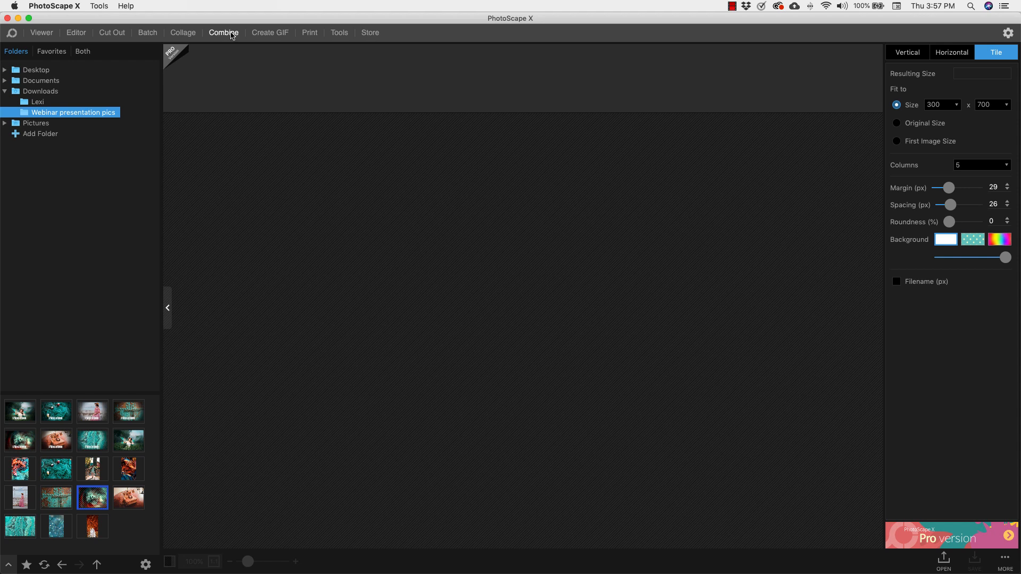
Return to the collage and move the divider between the glitter and marble photos rightward until it is nearly vertical
{"action": "left_click", "coordinate": [183, 34]}
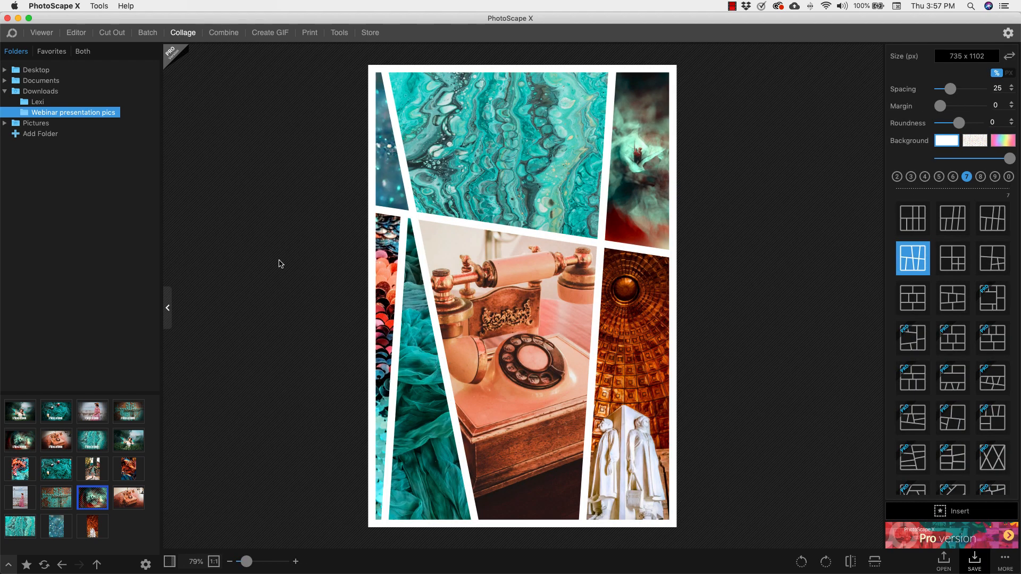
{"action": "mouse_move", "coordinate": [420, 198]}
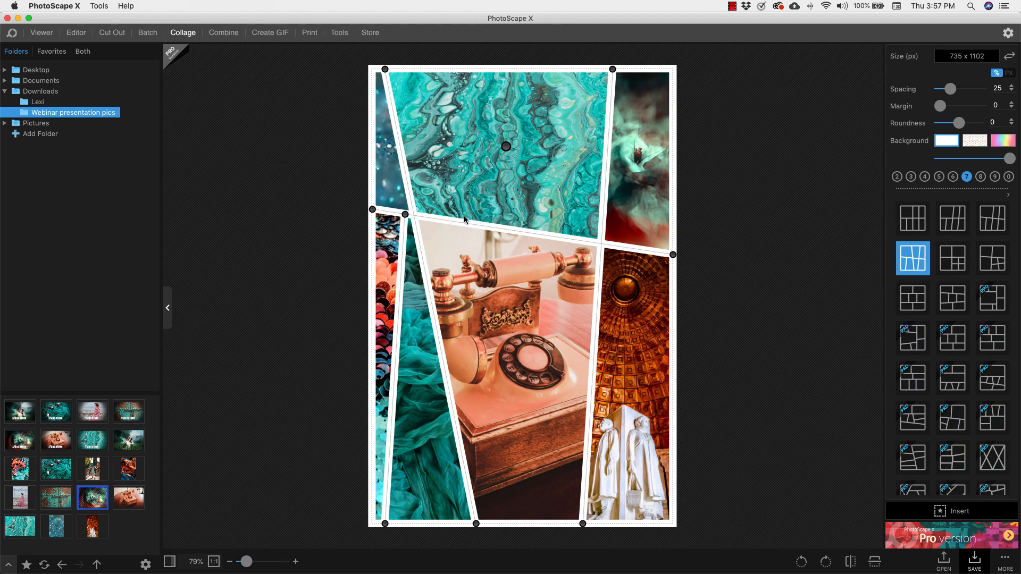
{"action": "left_click_drag", "start_coordinate": [405, 216], "coordinate": [392, 213]}
{"action": "left_click_drag", "start_coordinate": [388, 72], "coordinate": [480, 69]}
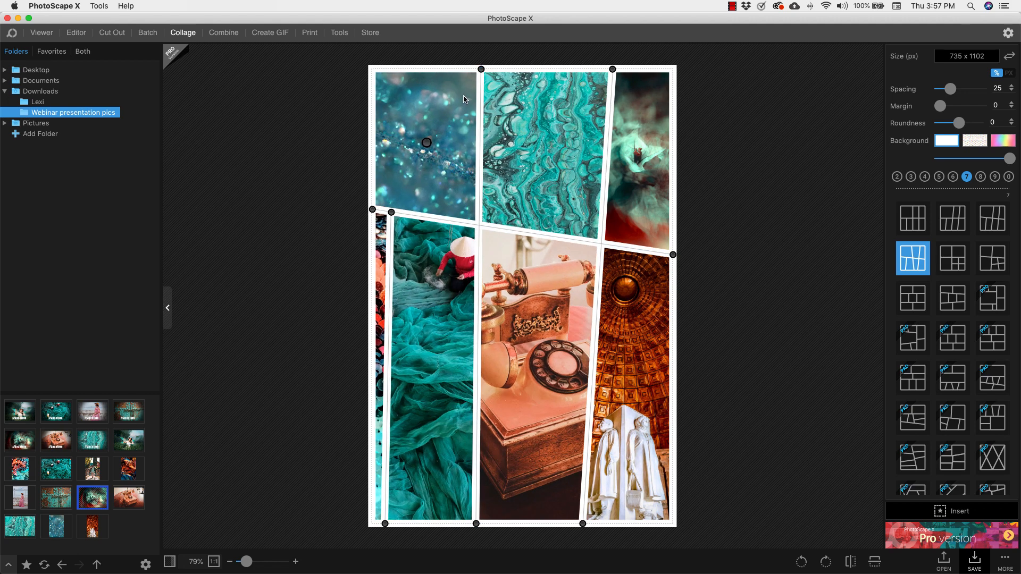
Add the eleven uncaptioned photos to a Combine tile arrangement and set the margin to 12 px and spacing to 50 px
{"action": "left_click", "coordinate": [223, 32]}
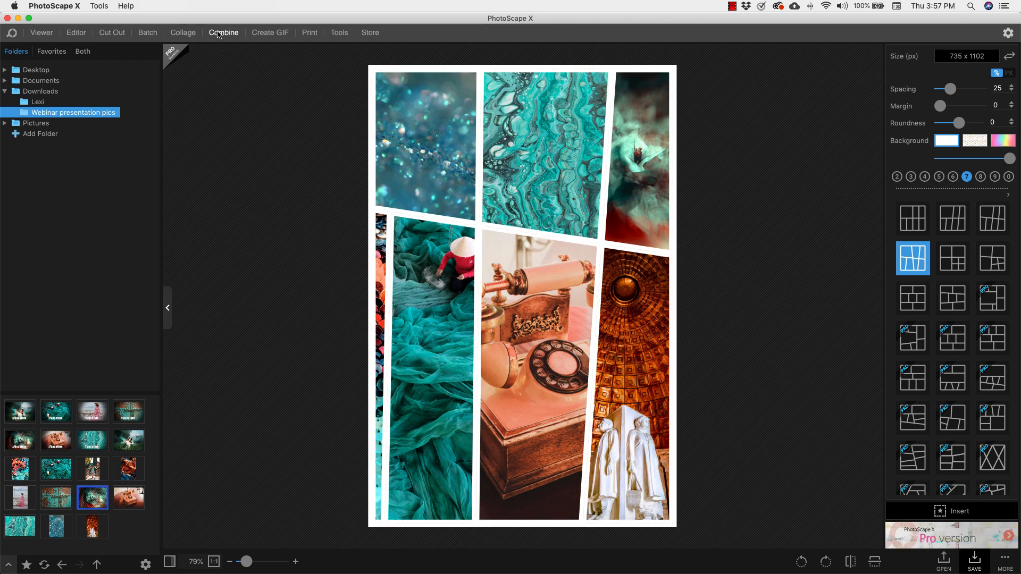
{"action": "left_click_drag", "start_coordinate": [117, 531], "coordinate": [313, 461]}
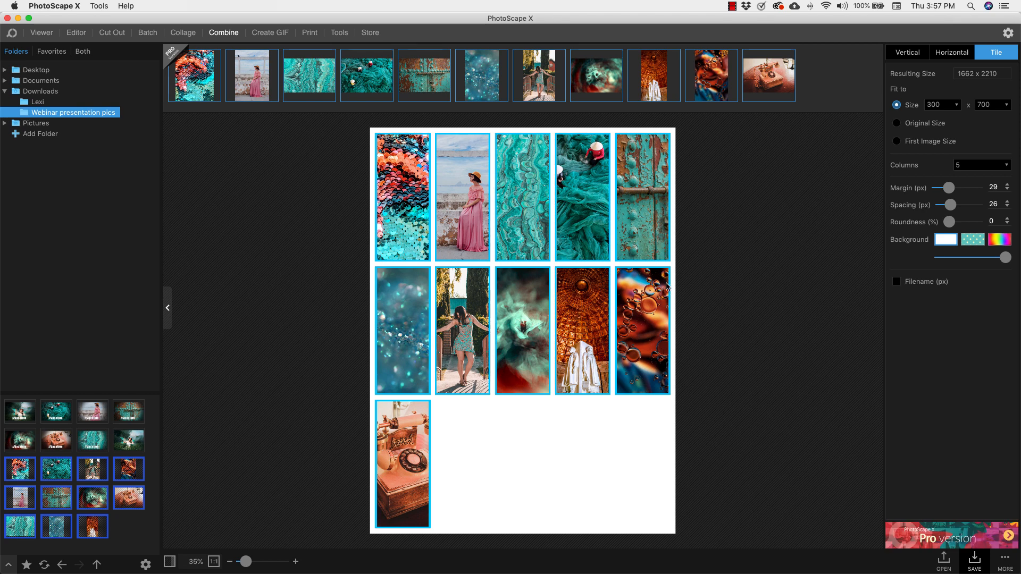
{"action": "mouse_move", "coordinate": [952, 190]}
{"action": "left_mouse_down"}
{"action": "mouse_move", "coordinate": [965, 190]}
{"action": "mouse_move", "coordinate": [931, 207]}
{"action": "mouse_move", "coordinate": [959, 205]}
{"action": "left_mouse_up"}
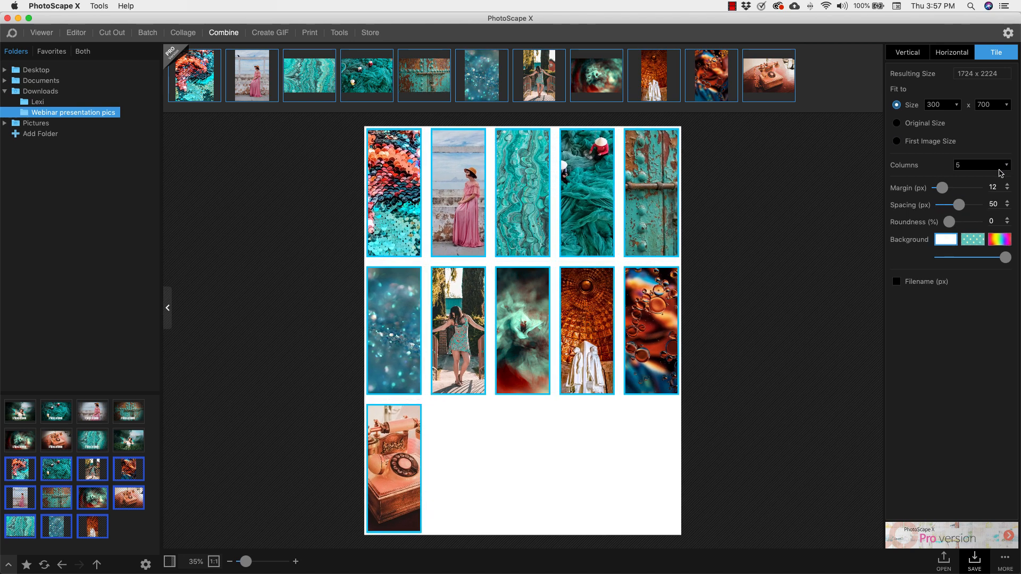
Set the tile size to 300 x 300 and arrange the combined photos in 4 columns
{"action": "left_click", "coordinate": [997, 106]}
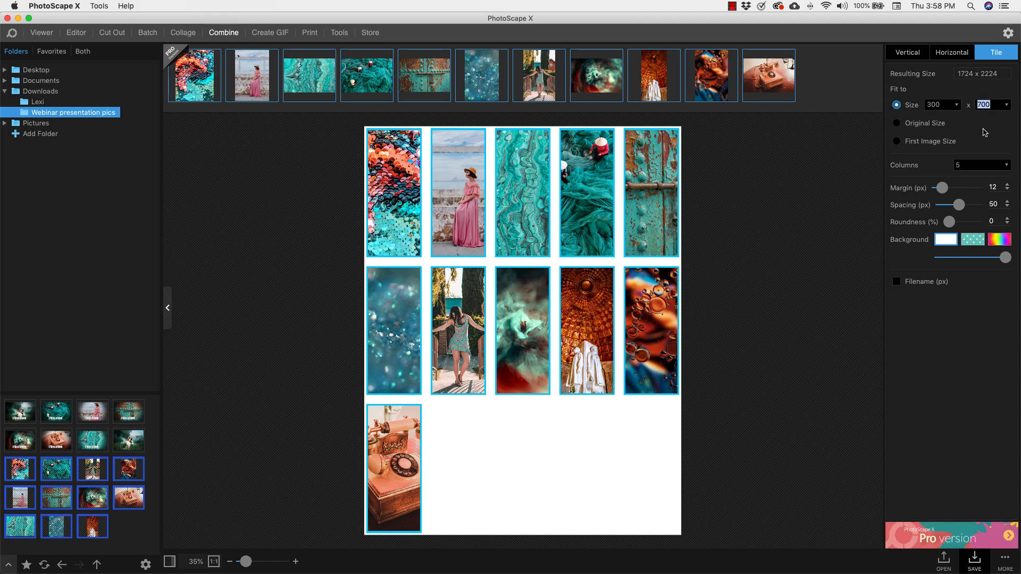
{"action": "type", "text": "300"}
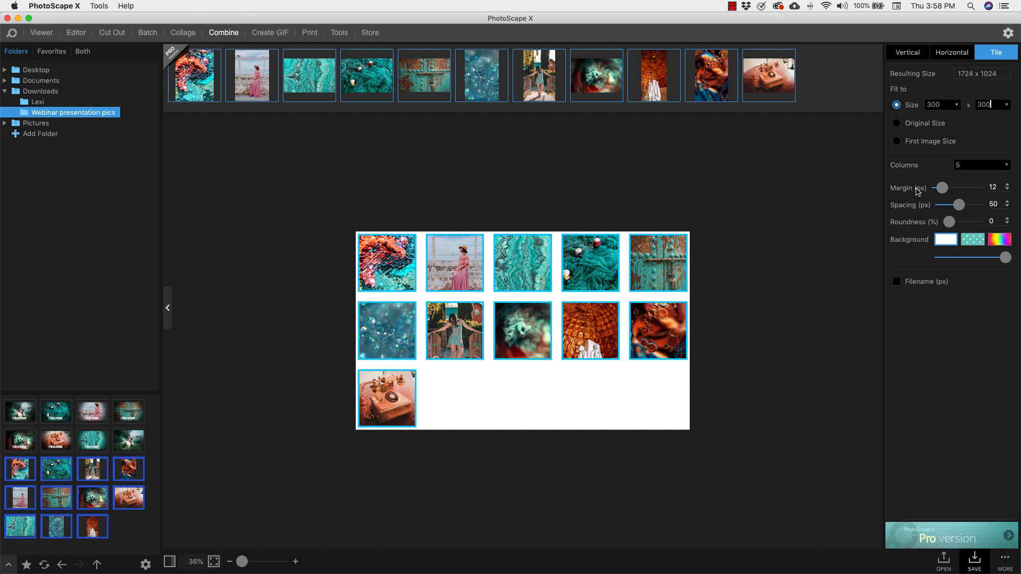
{"action": "left_click", "coordinate": [1006, 167]}
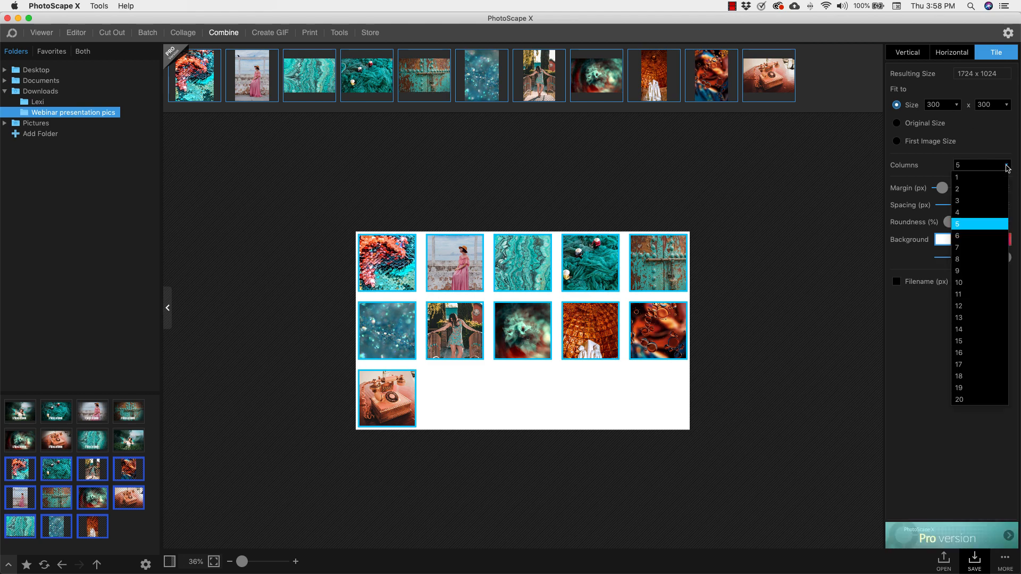
{"action": "left_click", "coordinate": [972, 212]}
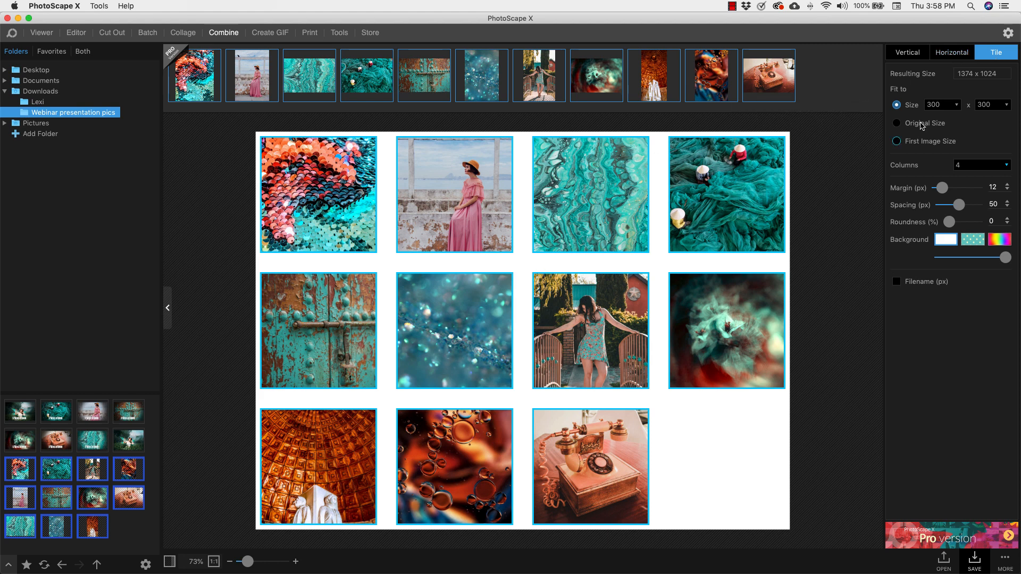
Switch the combined photos from the tile grid to the horizontal arrangement
{"action": "left_click", "coordinate": [957, 56]}
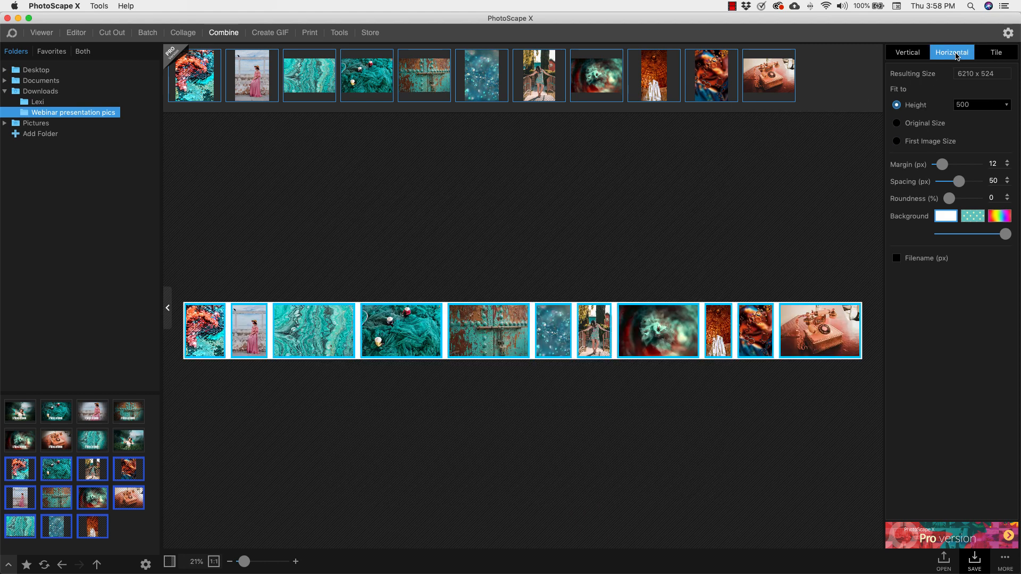
Switch the combined photos to the vertical arrangement, and add the bridge, bubbles, flower and telephone photos to a new GIF
{"action": "left_click", "coordinate": [911, 55]}
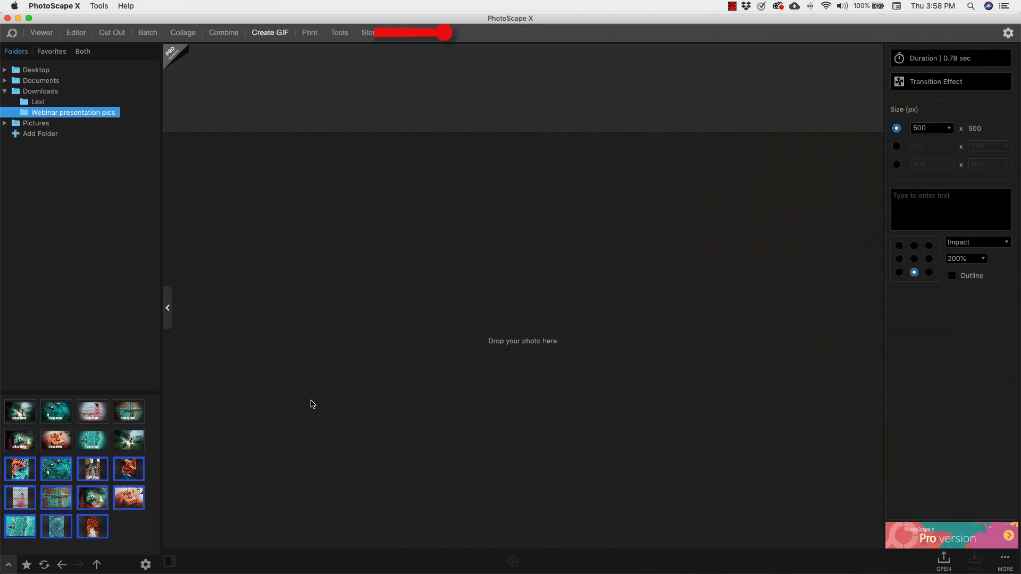
{"action": "left_click", "coordinate": [132, 530]}
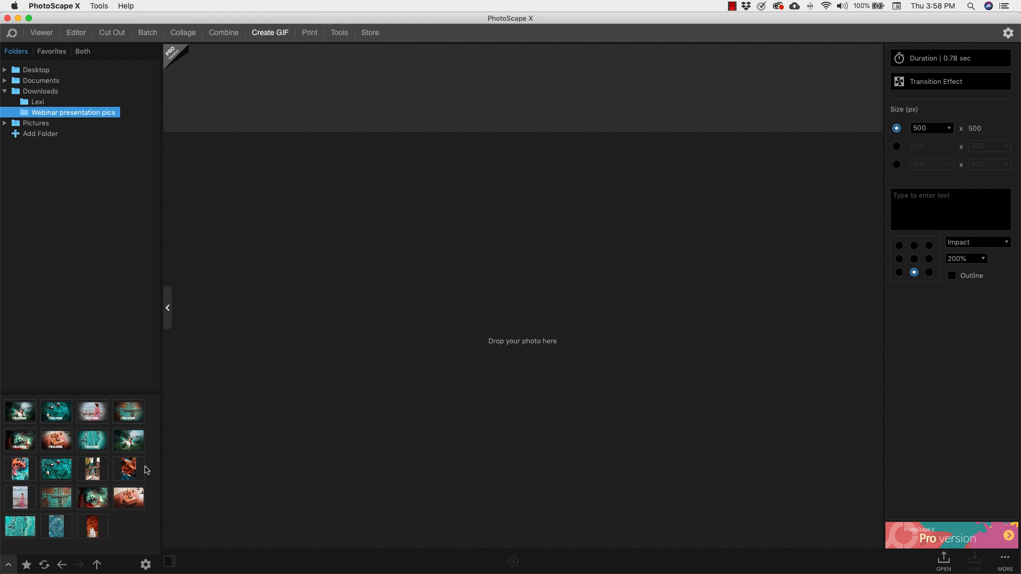
{"action": "left_click_drag", "start_coordinate": [146, 460], "coordinate": [346, 415]}
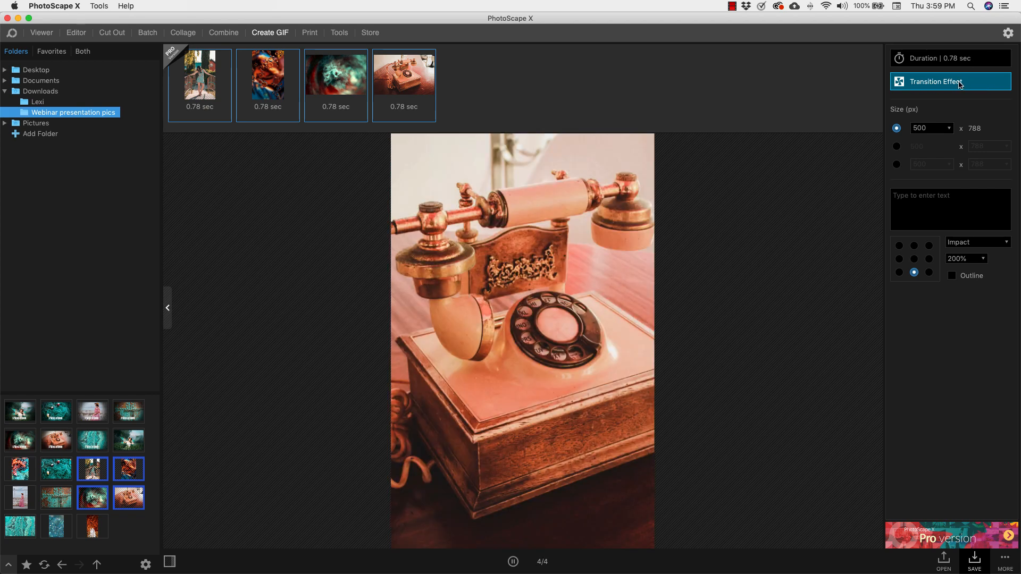
Apply the Slide up transition effect to all four GIF frames
{"action": "left_click", "coordinate": [961, 84]}
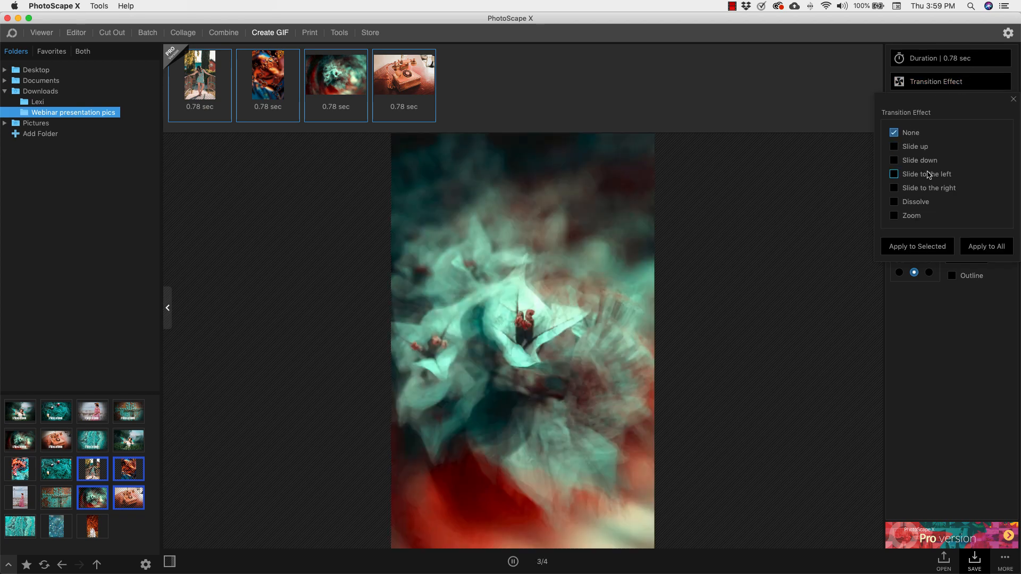
{"action": "left_click", "coordinate": [894, 147]}
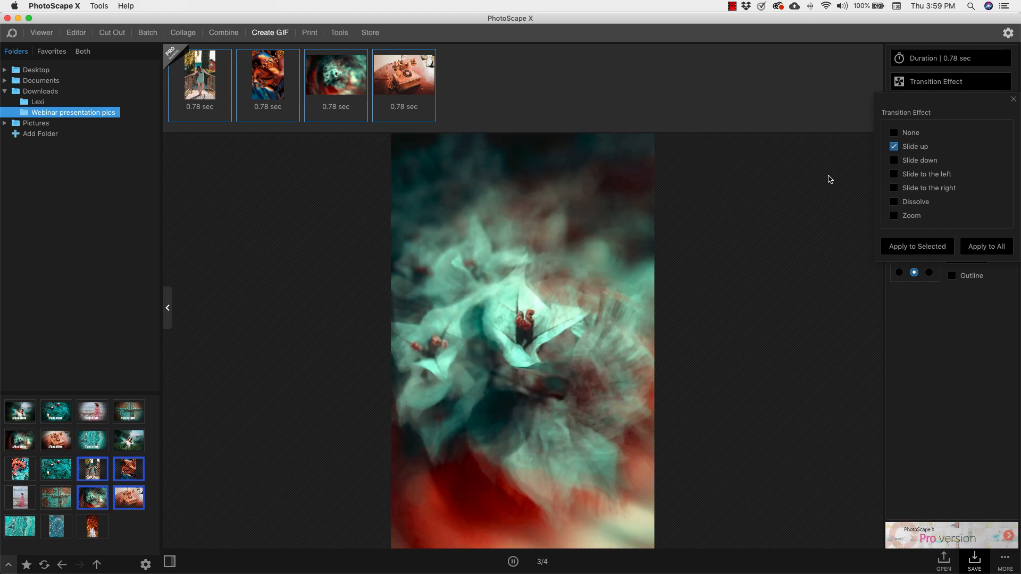
{"action": "left_click", "coordinate": [830, 179]}
{"action": "left_click", "coordinate": [925, 84]}
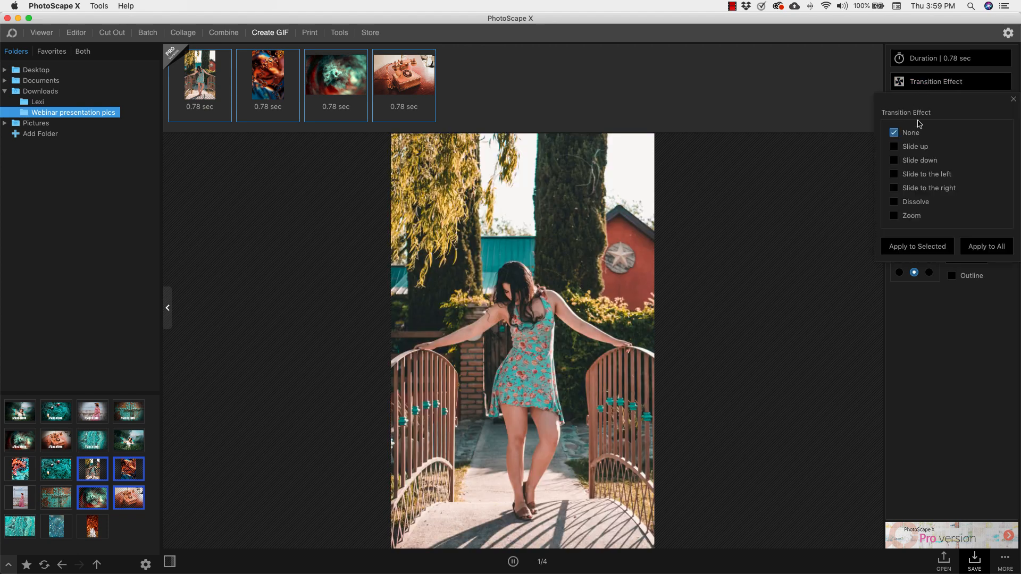
{"action": "left_click", "coordinate": [997, 248]}
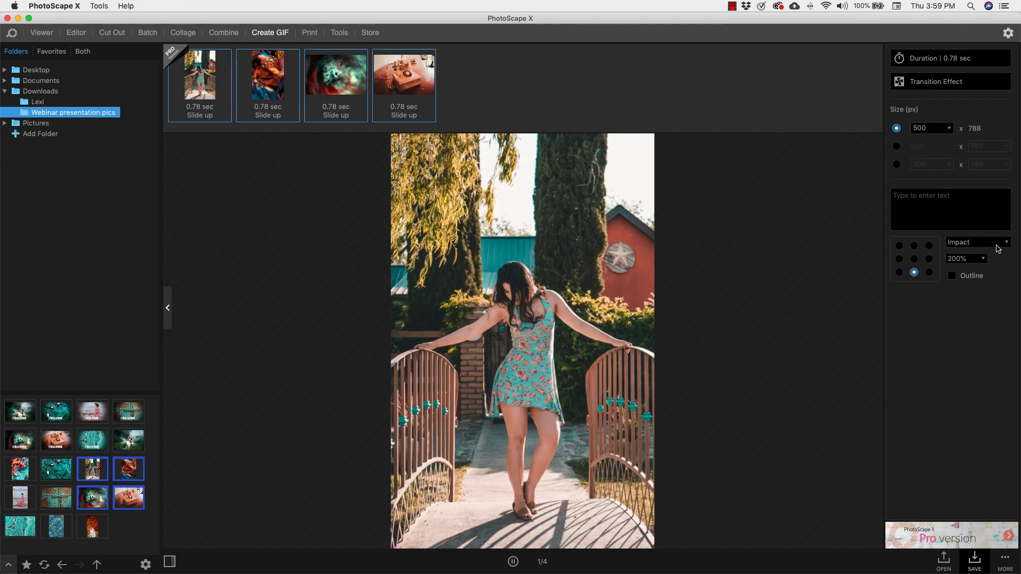
Reset the transition effect of all GIF frames to None
{"action": "left_click", "coordinate": [981, 85]}
{"action": "left_click", "coordinate": [894, 133]}
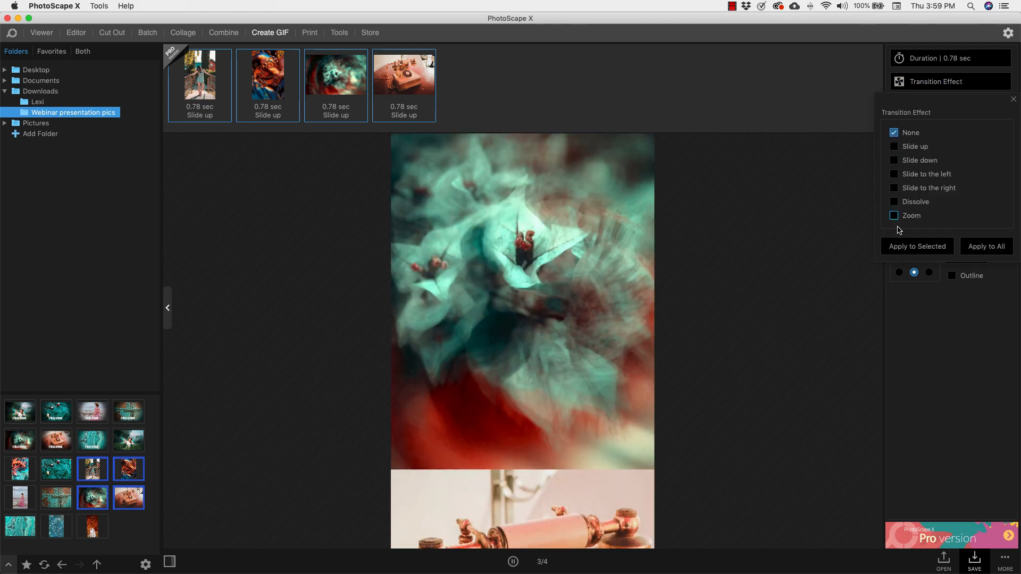
{"action": "left_click", "coordinate": [995, 249]}
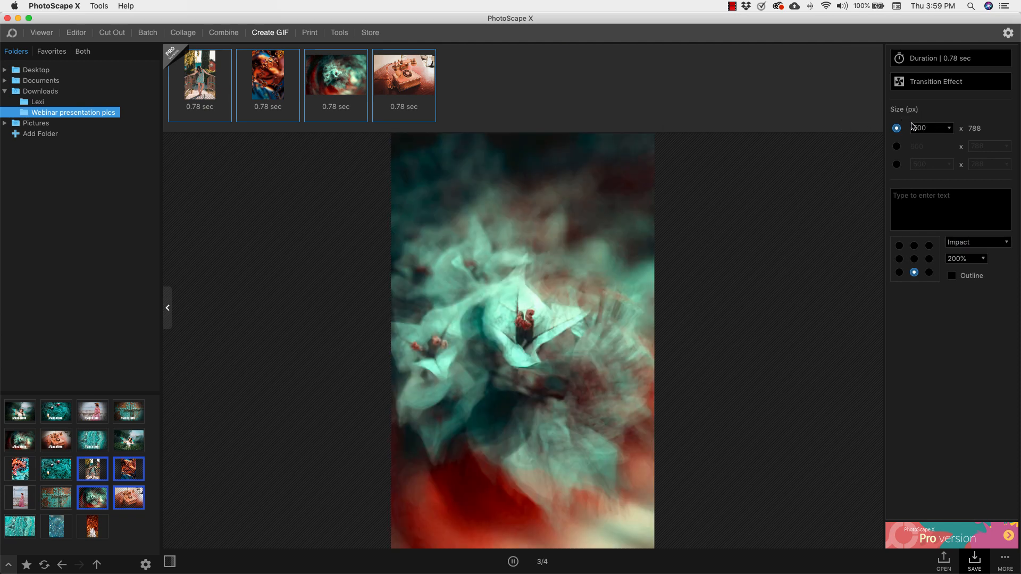
Set the GIF width to 300 px and add the caption text "Meme"
{"action": "left_click", "coordinate": [946, 128]}
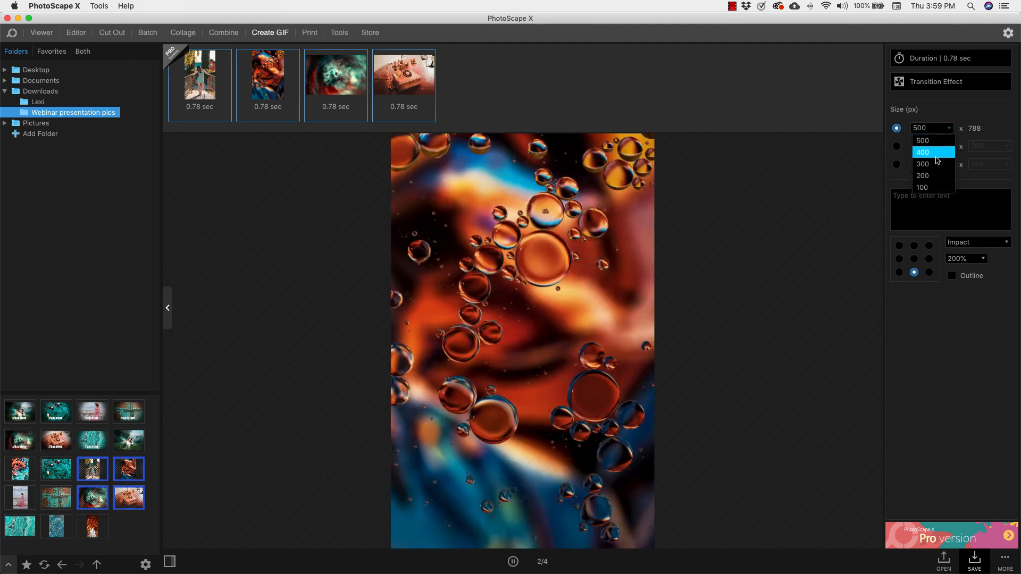
{"action": "left_click", "coordinate": [931, 164]}
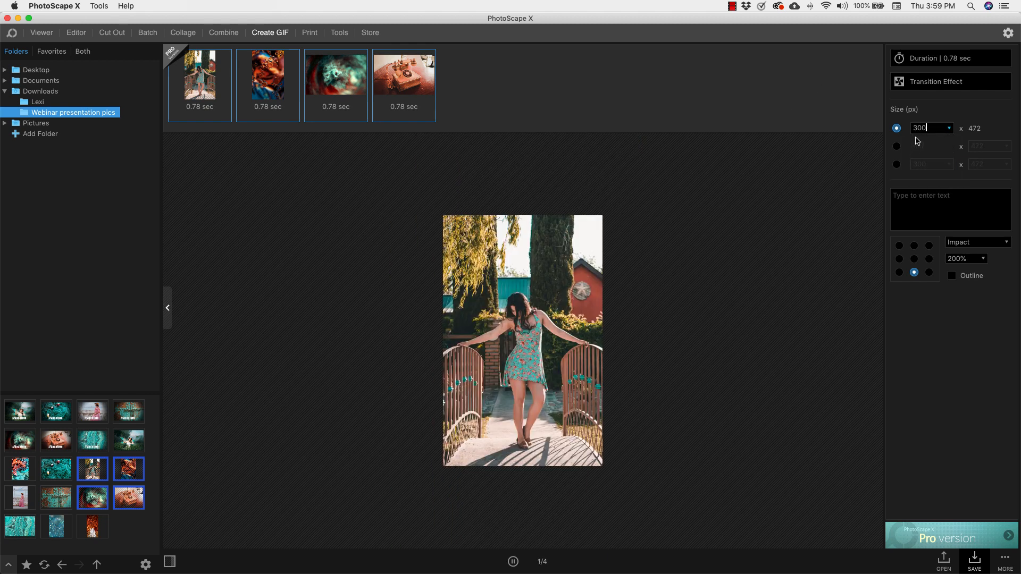
{"action": "left_click", "coordinate": [942, 201]}
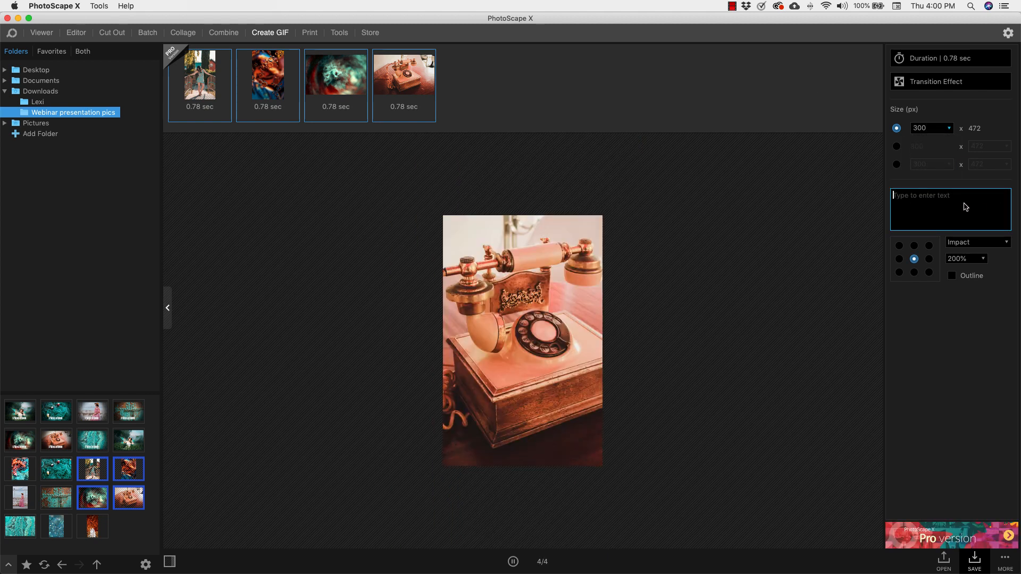
{"action": "type", "text": "Meme"}
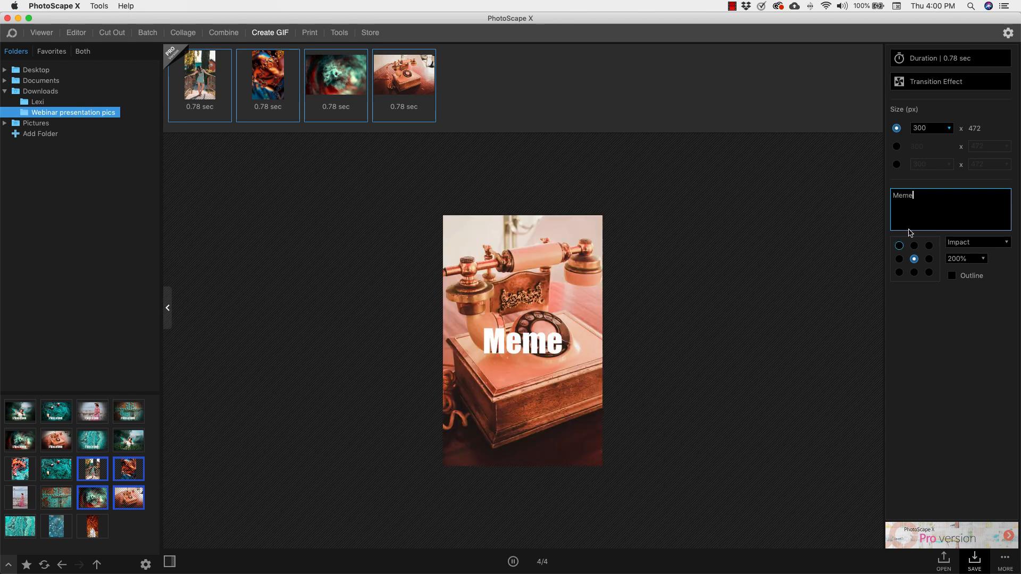
Try several anchor points for the Meme caption, settle on middle right, and preview the Helvetica font on it
{"action": "left_click", "coordinate": [915, 246]}
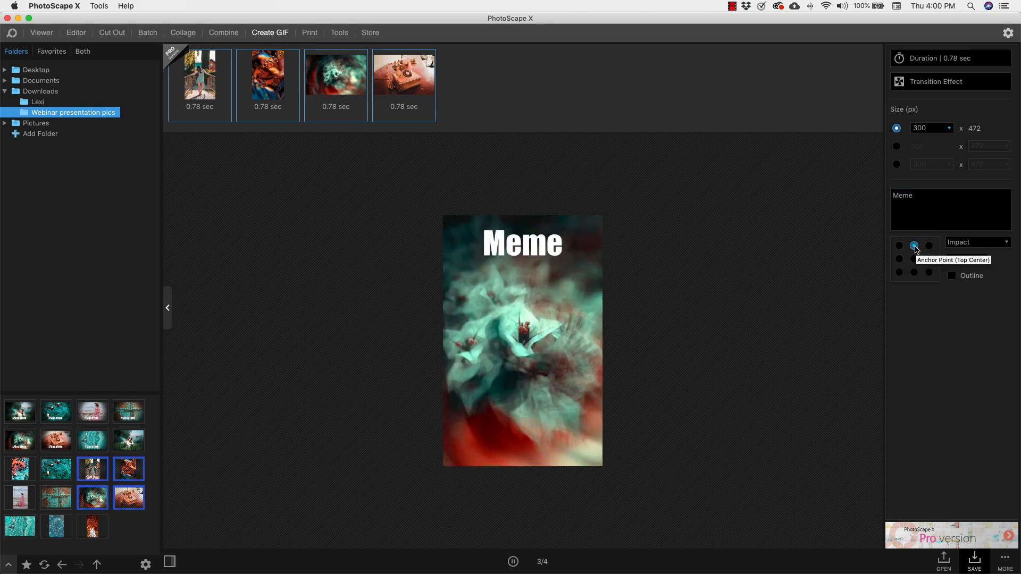
{"action": "left_click", "coordinate": [899, 246]}
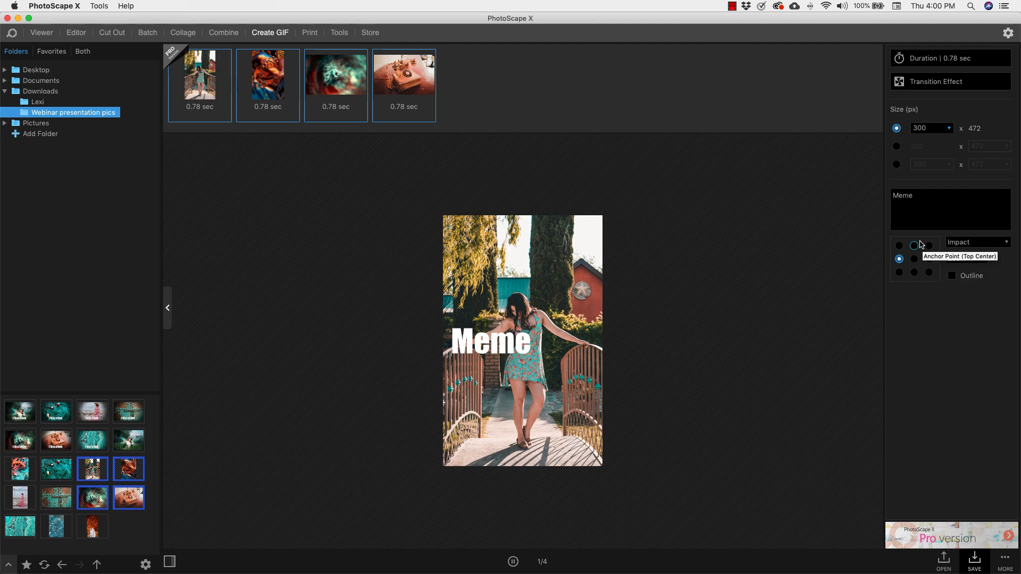
{"action": "left_click", "coordinate": [929, 259]}
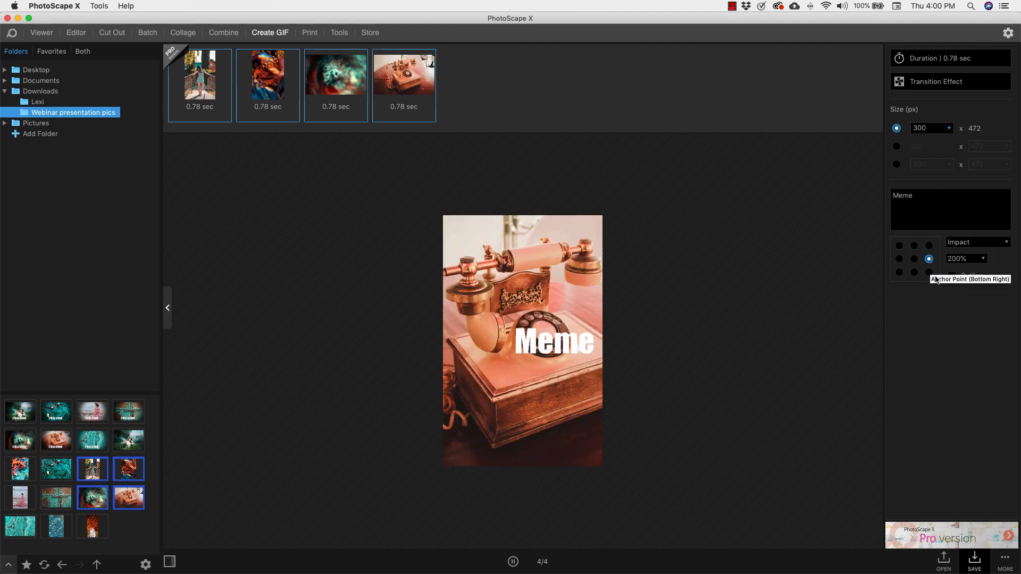
{"action": "left_click", "coordinate": [982, 244]}
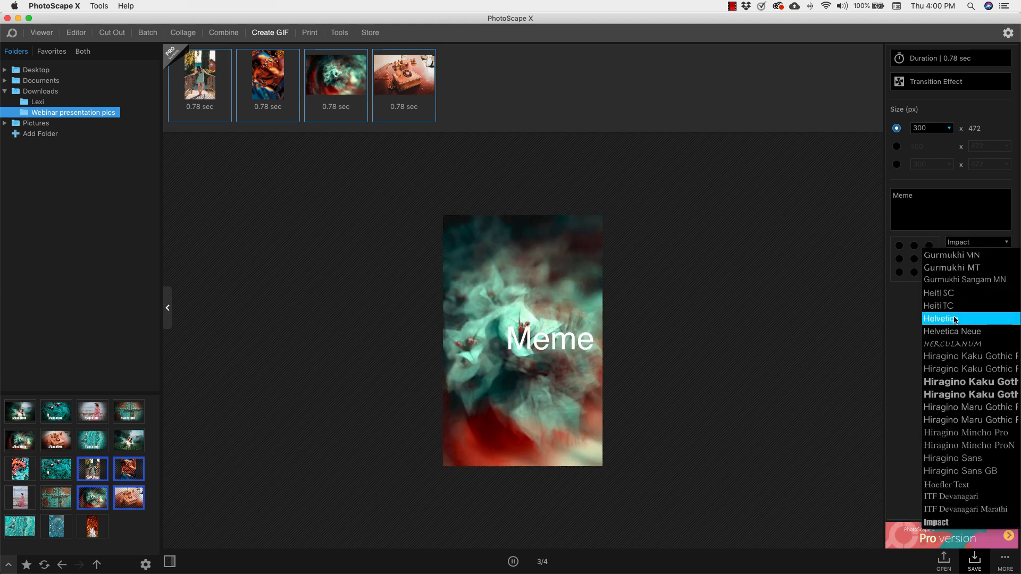
{"action": "left_click", "coordinate": [901, 340]}
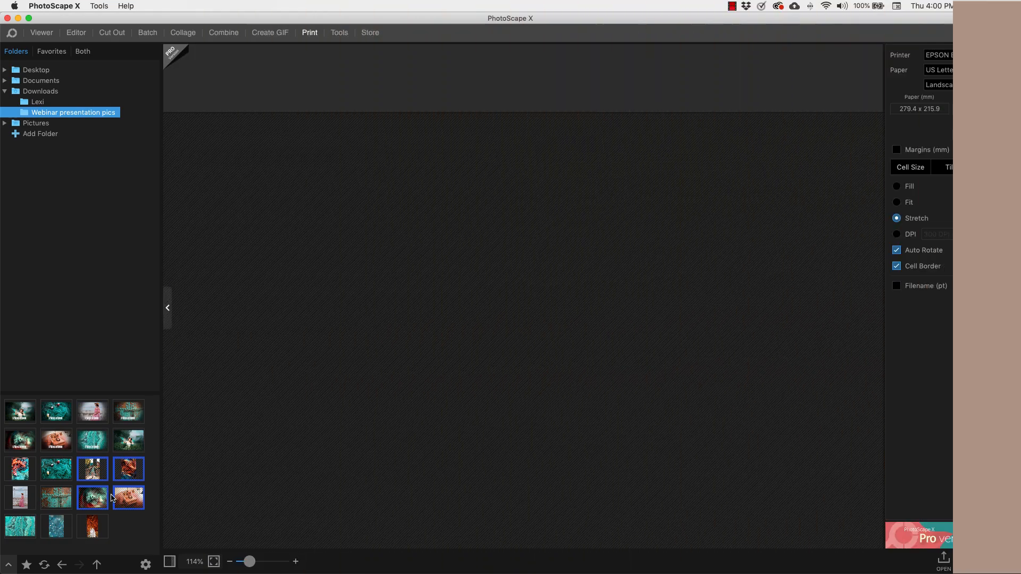
Add the eleven uncaptioned photos to a print layout and look through its one-photo-per-page sheets
{"action": "left_click", "coordinate": [137, 525]}
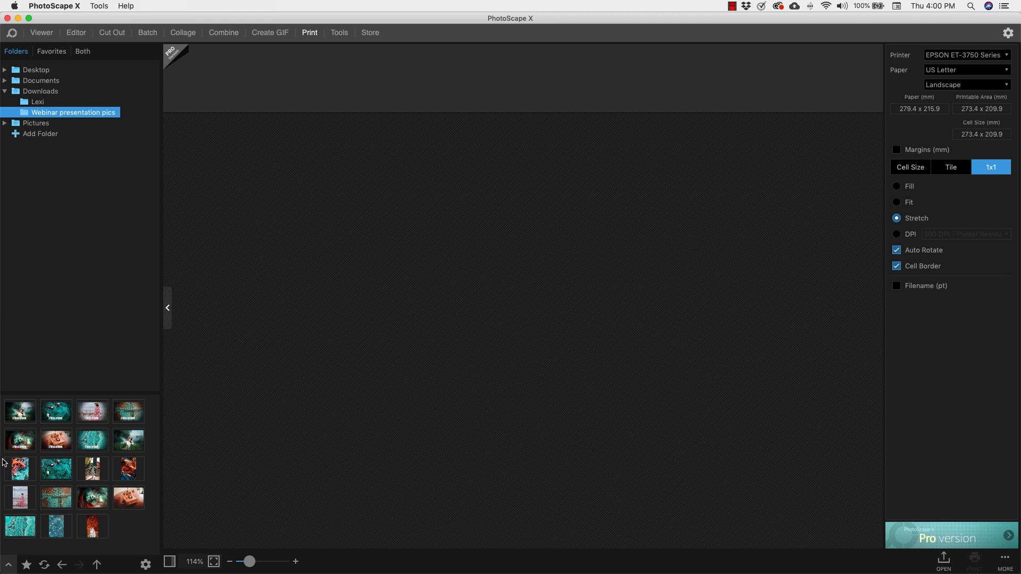
{"action": "left_click_drag", "start_coordinate": [3, 462], "coordinate": [426, 453]}
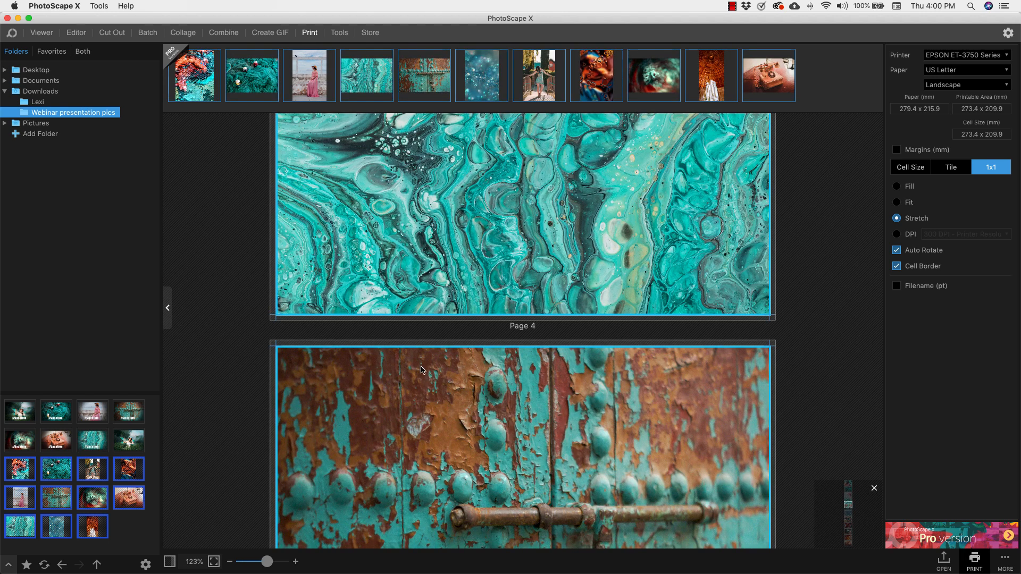
{"action": "scroll", "coordinate": [526, 305], "scroll_direction": "up", "scroll_amount": 10}
{"action": "scroll", "coordinate": [527, 309], "scroll_direction": "up", "scroll_amount": 8}
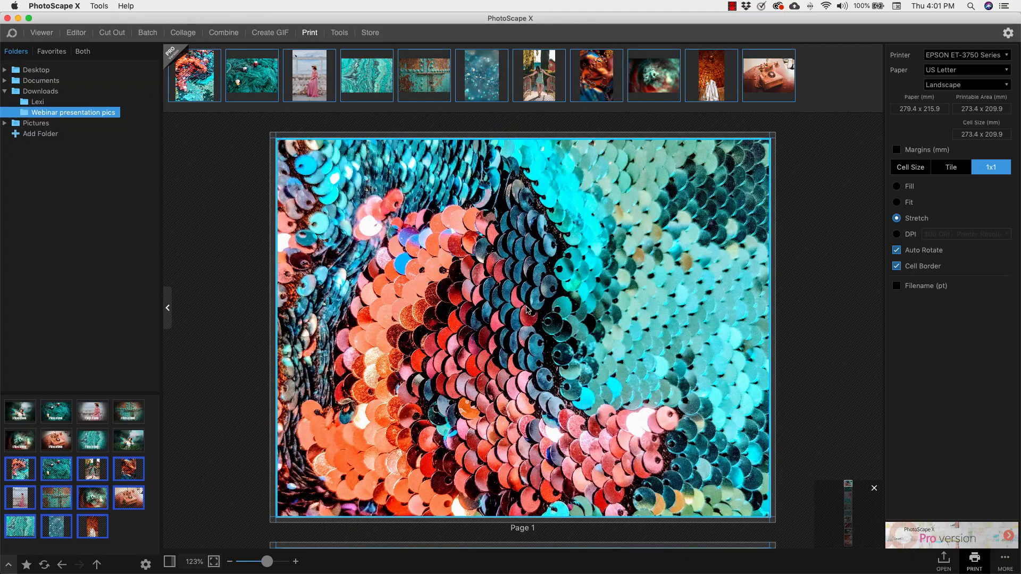
{"action": "scroll", "coordinate": [526, 309], "scroll_direction": "down", "scroll_amount": 20}
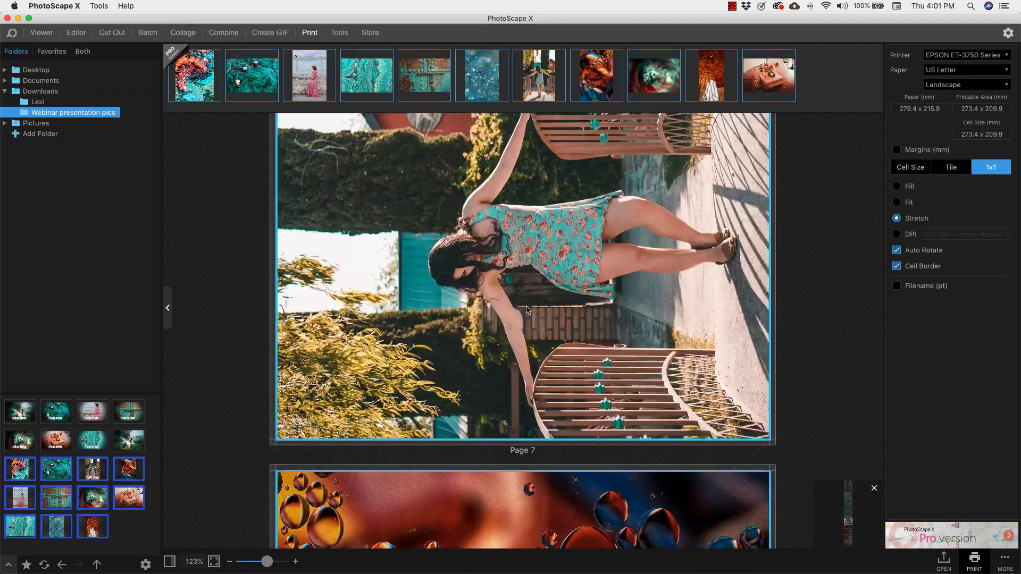
{"action": "scroll", "coordinate": [527, 309], "scroll_direction": "down", "scroll_amount": 10}
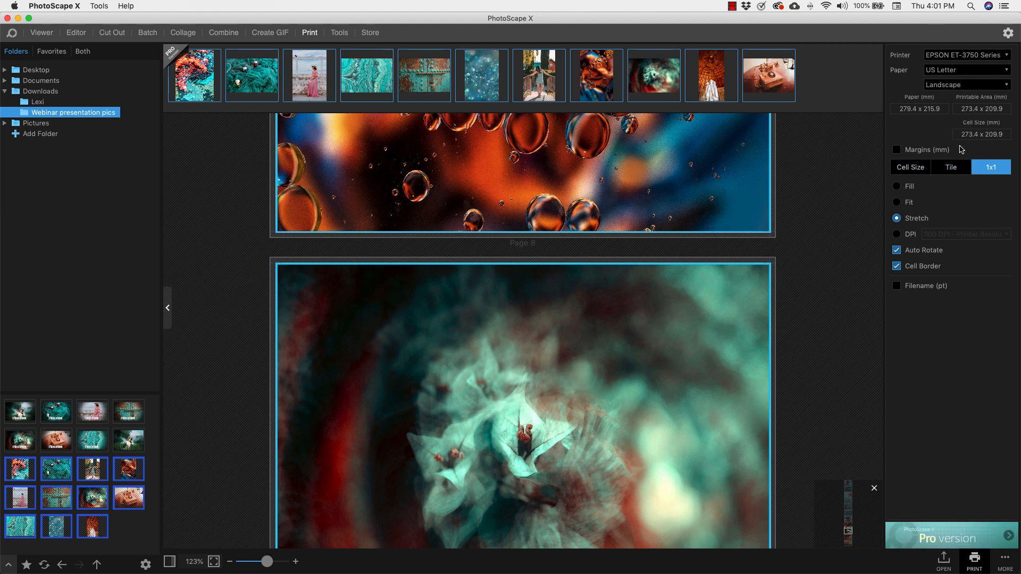
Set the US Letter print paper to portrait and lay out the photos by cell size with Wallet (5.6 x 8.6 cm) cells
{"action": "left_click", "coordinate": [972, 86]}
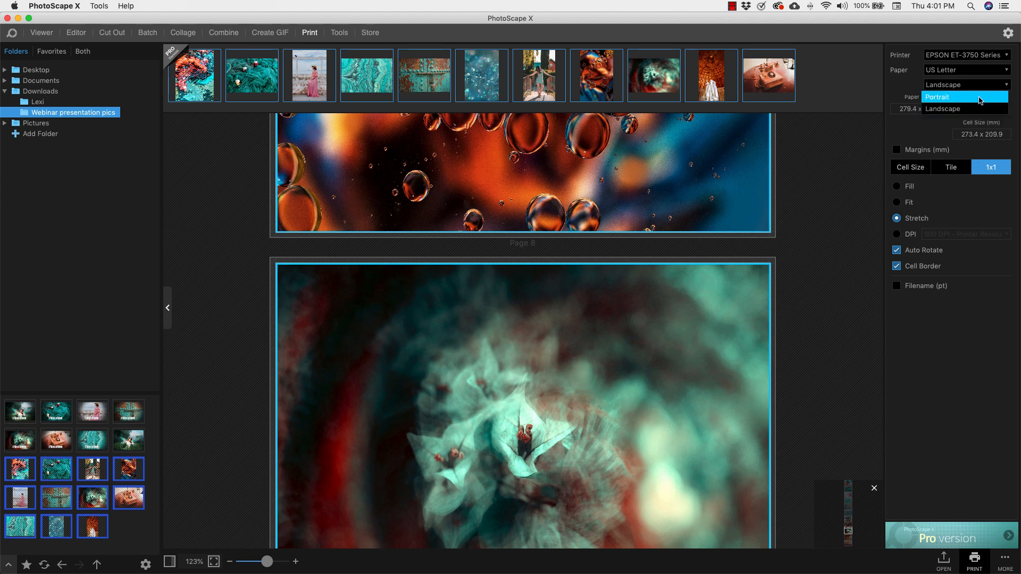
{"action": "left_click", "coordinate": [979, 98]}
{"action": "left_click", "coordinate": [907, 167]}
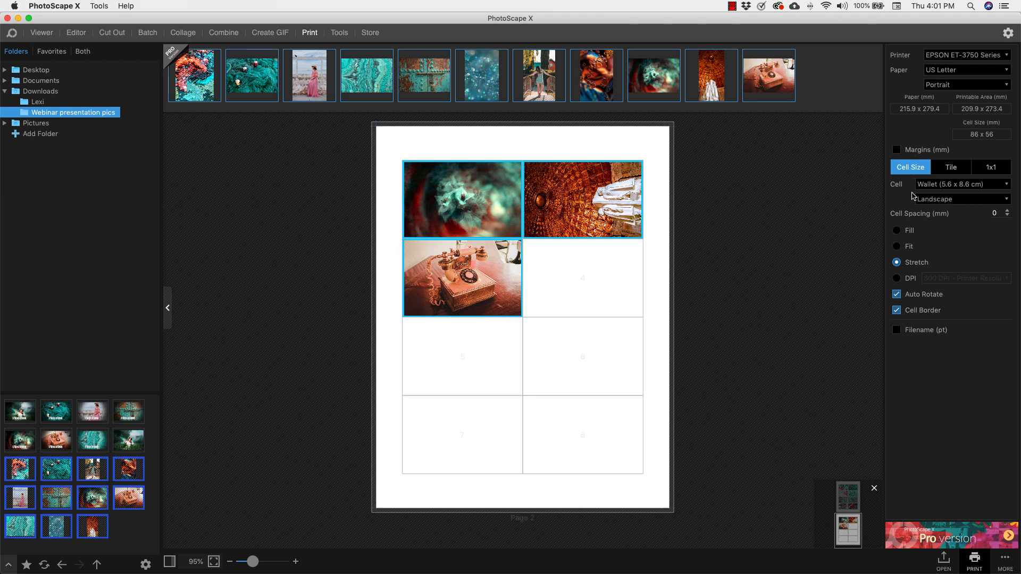
{"action": "left_click", "coordinate": [956, 186]}
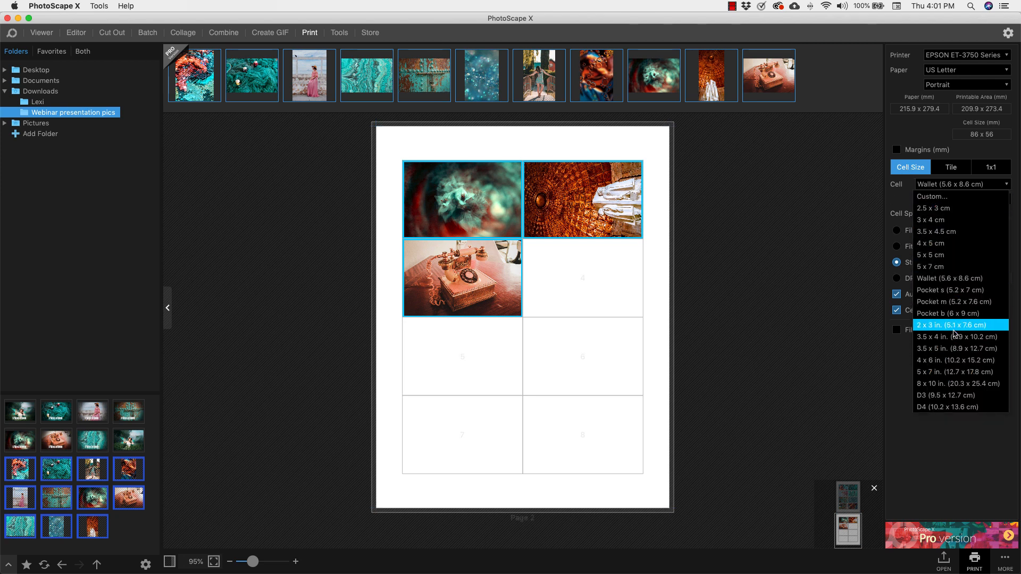
{"action": "left_click", "coordinate": [956, 278]}
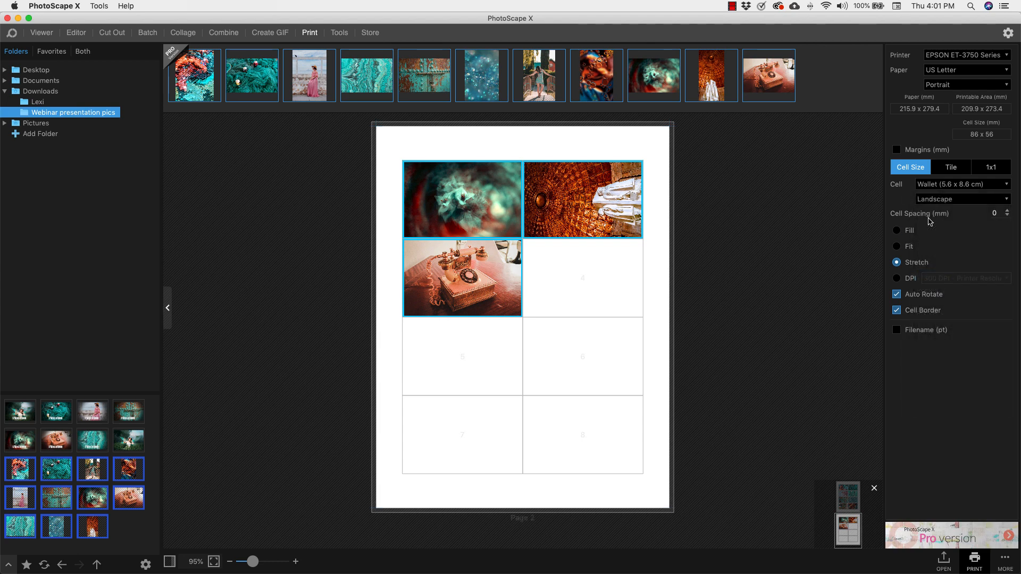
Change the wallet cells to portrait orientation and review the first printed page
{"action": "left_click", "coordinate": [955, 201]}
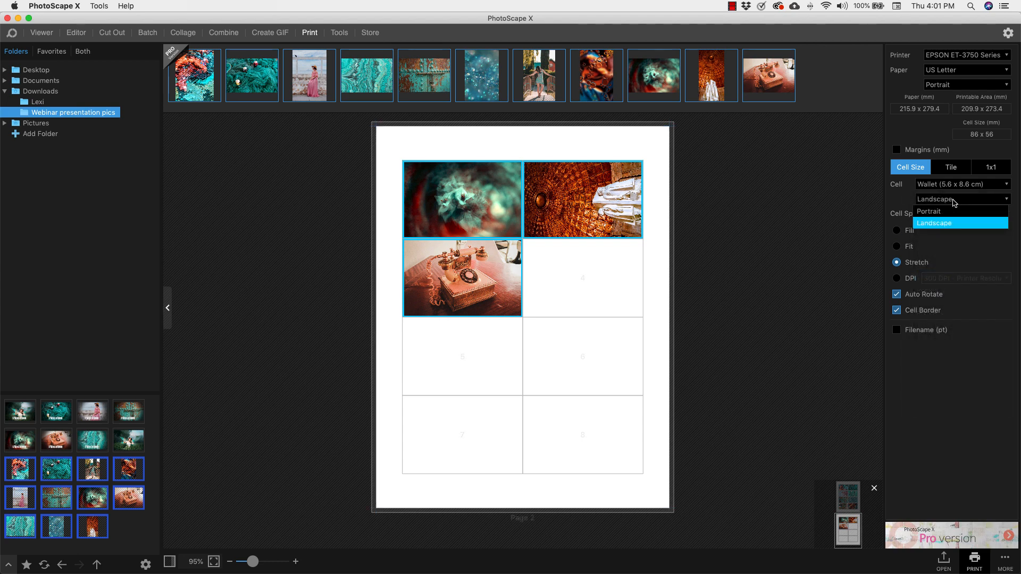
{"action": "left_click", "coordinate": [936, 213]}
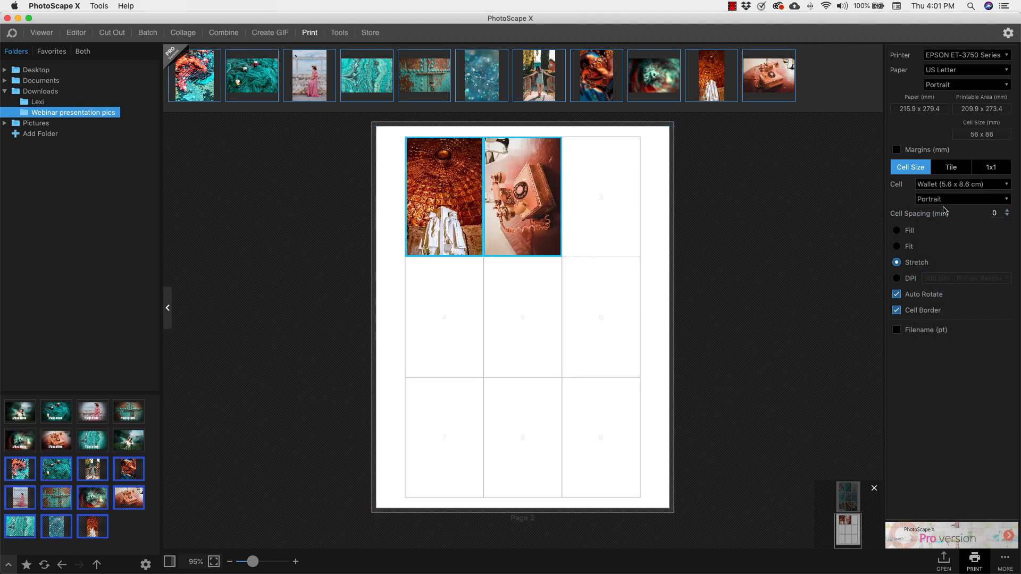
{"action": "scroll", "coordinate": [466, 356], "scroll_direction": "up", "scroll_amount": 10}
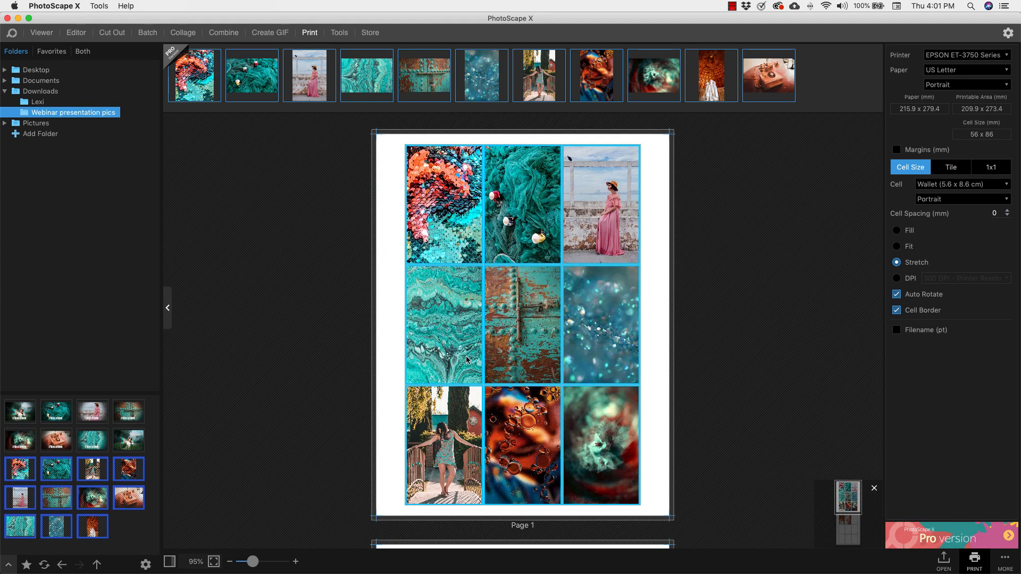